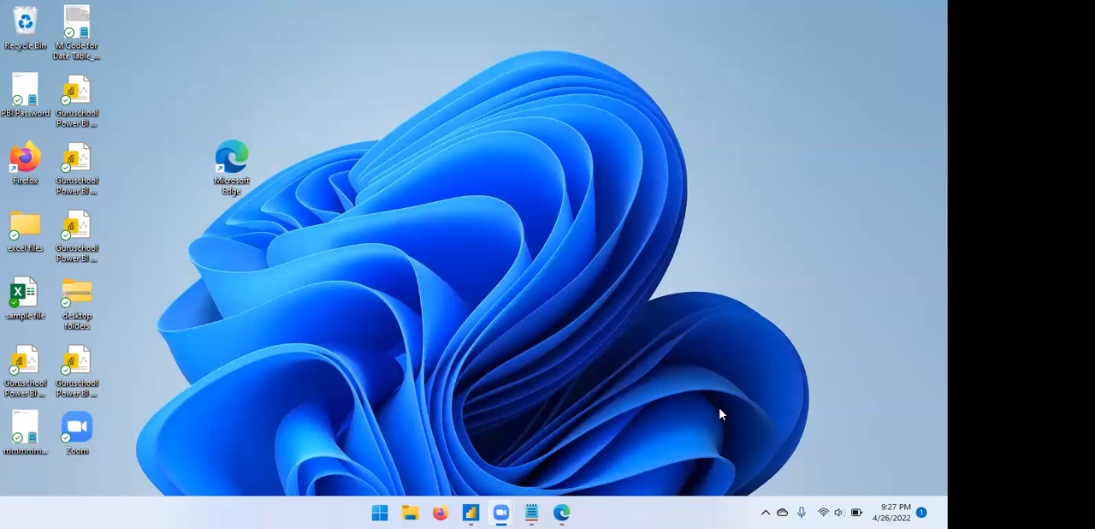
# Switch to Power BI Desktop, open the full Get Data list and review the File, Database, Online Services and Other categories.
pyautogui.click(474, 511)
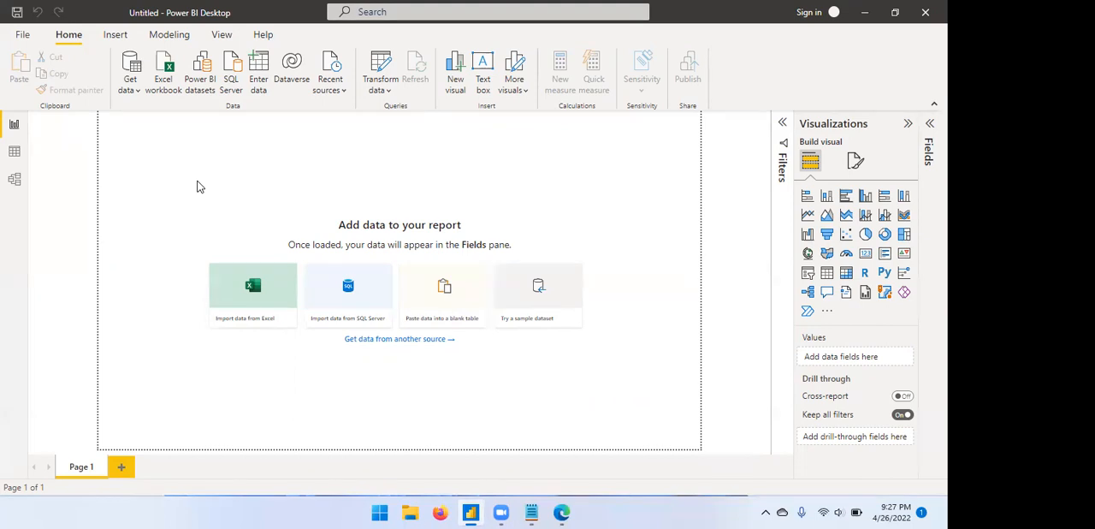
pyautogui.click(136, 90)
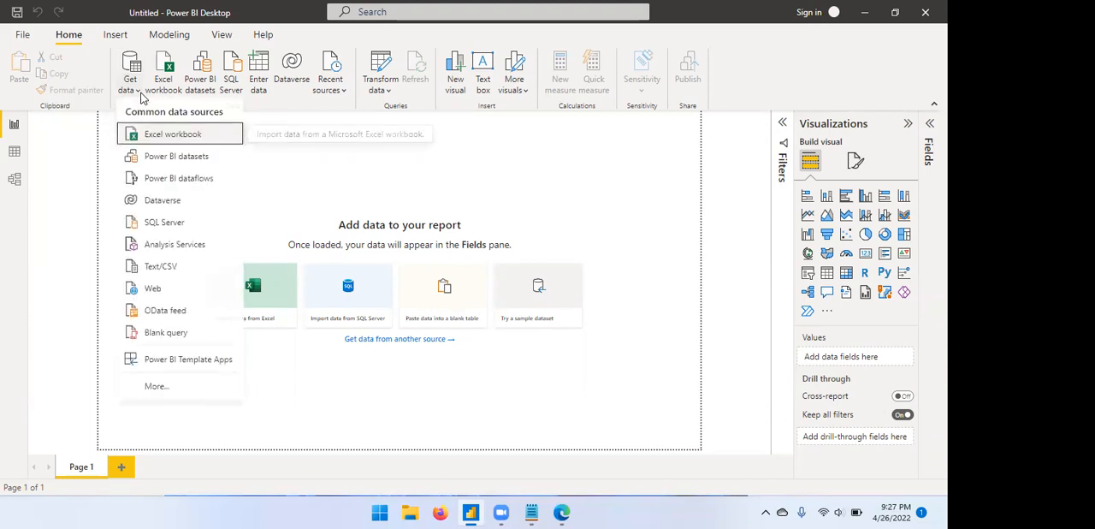
pyautogui.click(156, 386)
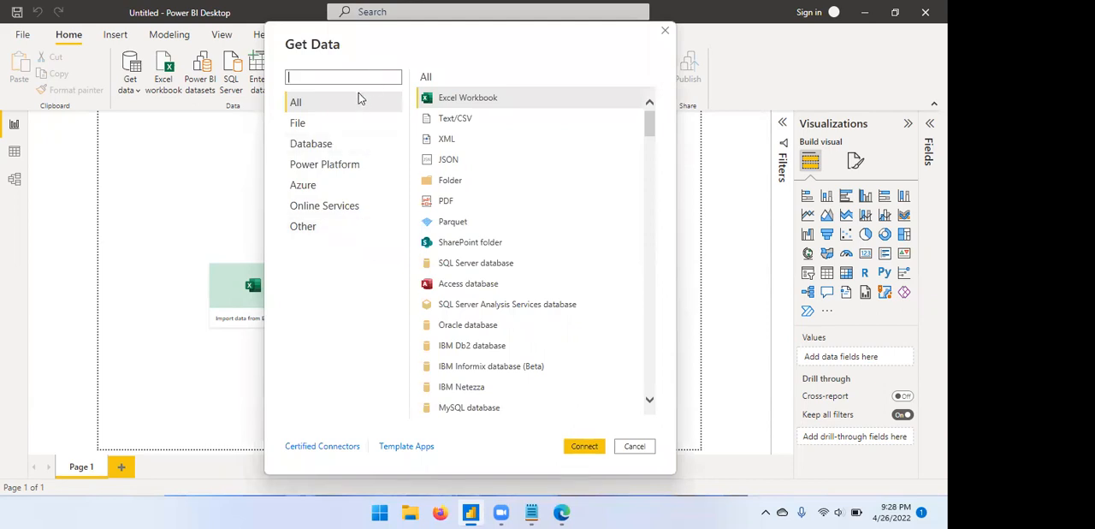
pyautogui.click(316, 123)
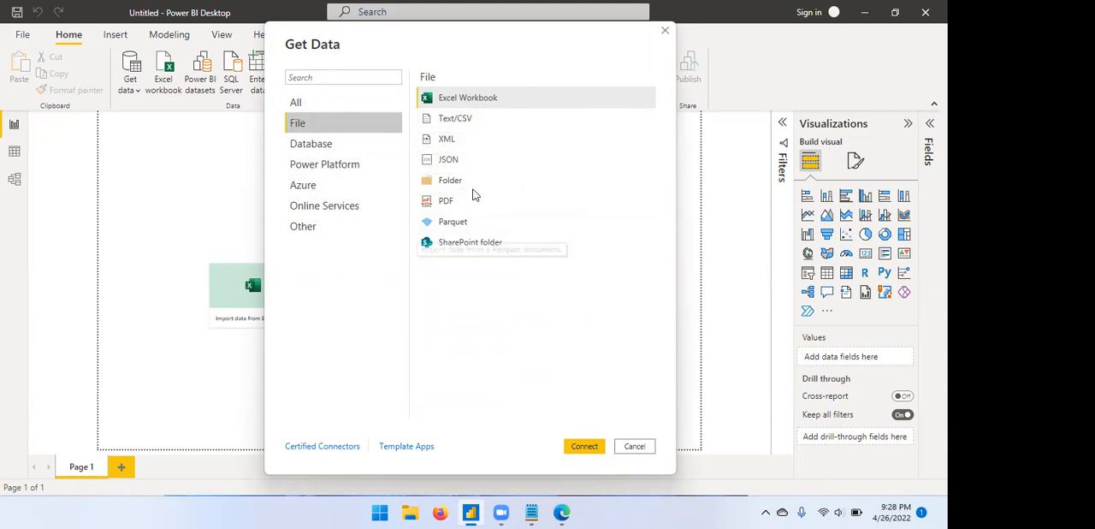
pyautogui.click(346, 145)
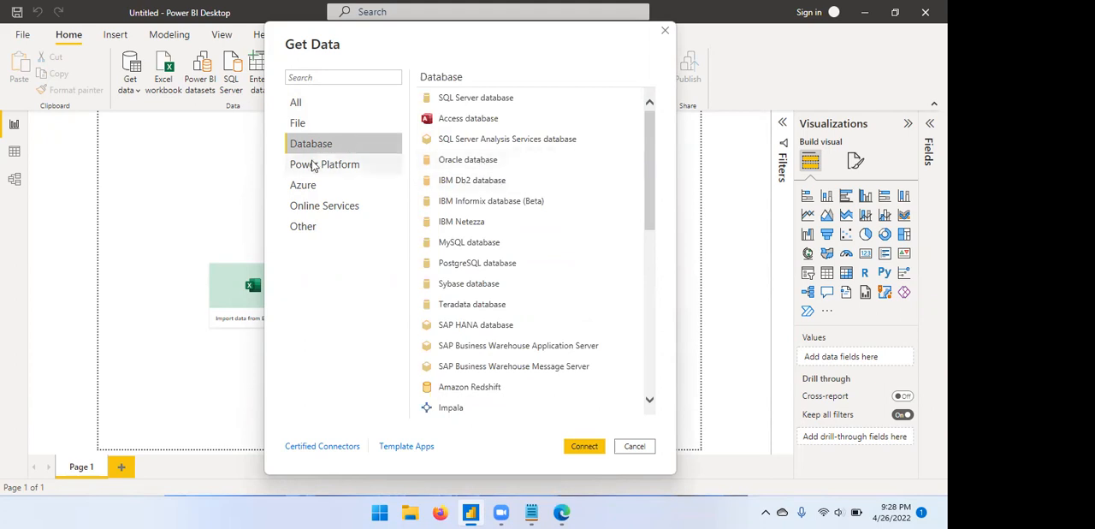
pyautogui.click(317, 211)
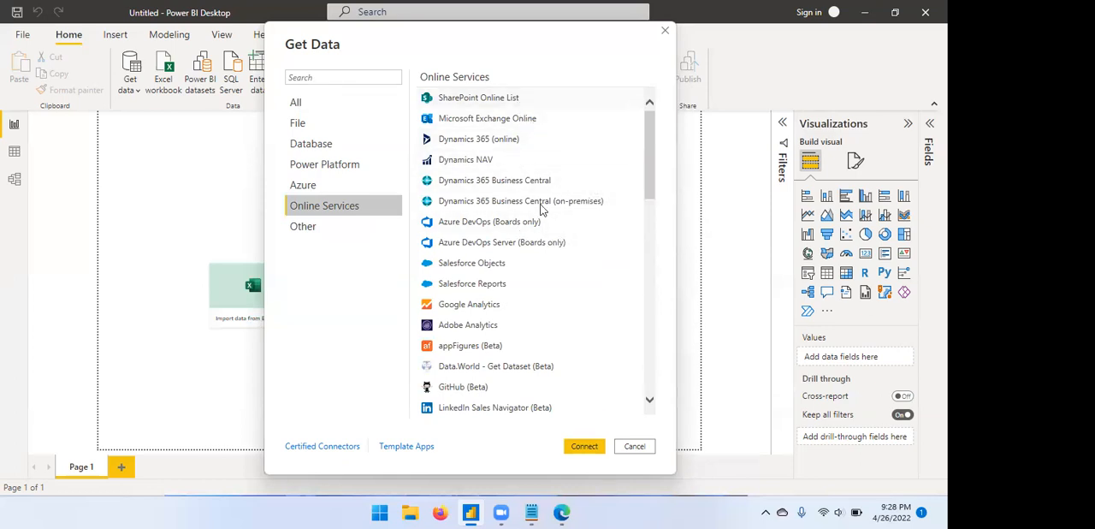
pyautogui.click(361, 229)
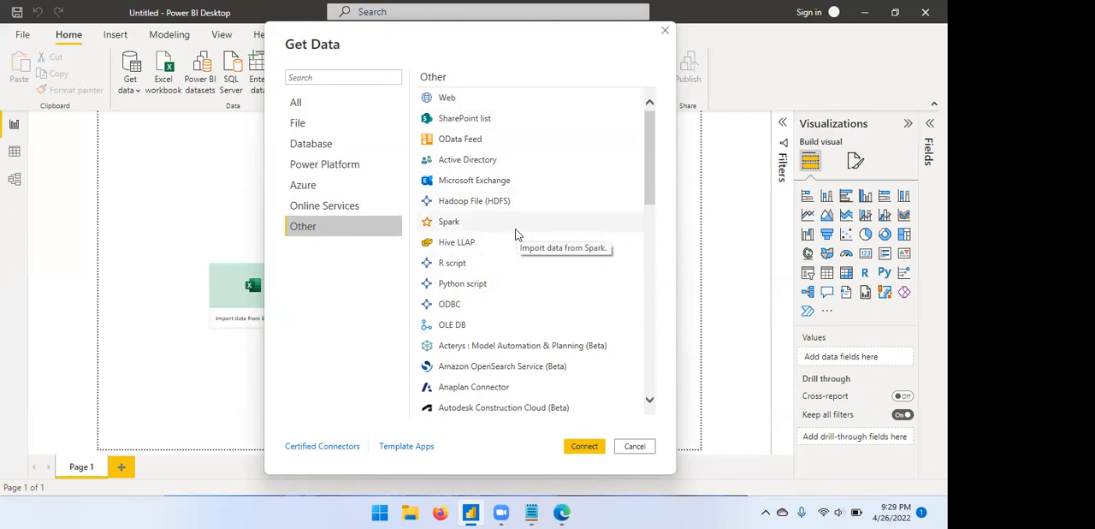
# Search the available data connectors for sharepoint.
pyautogui.click(357, 82)
pyautogui.click(357, 76)
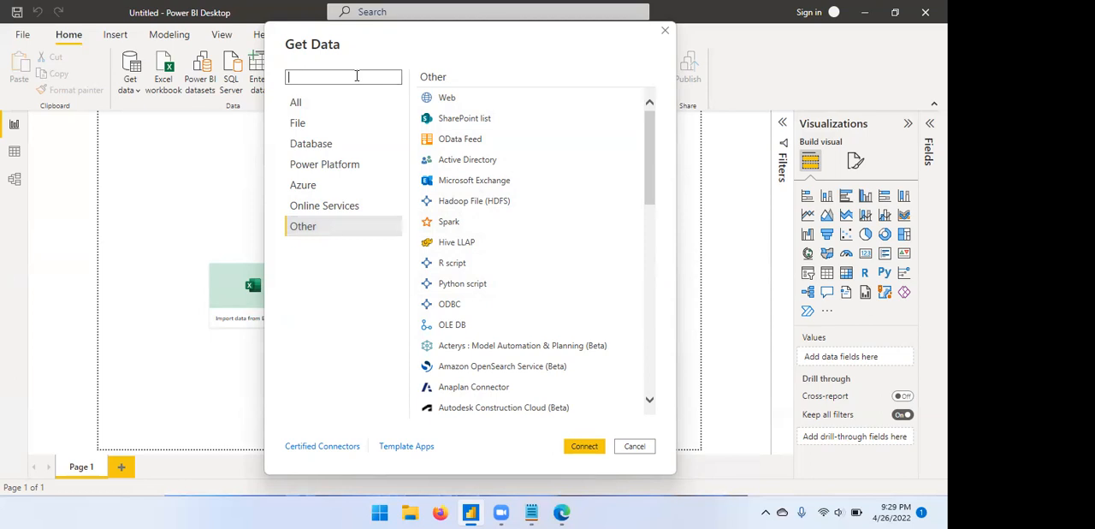
pyautogui.write('sharepoint')
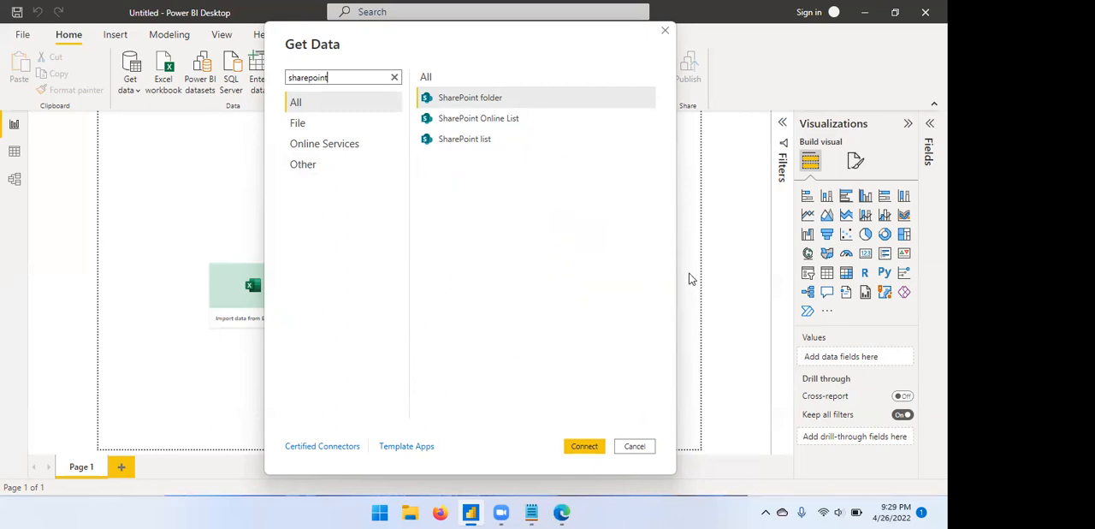
# Switch to the SharePoint site in Edge and examine the Excel Dataset folder in the Documents library and the options for new items.
pyautogui.click(565, 512)
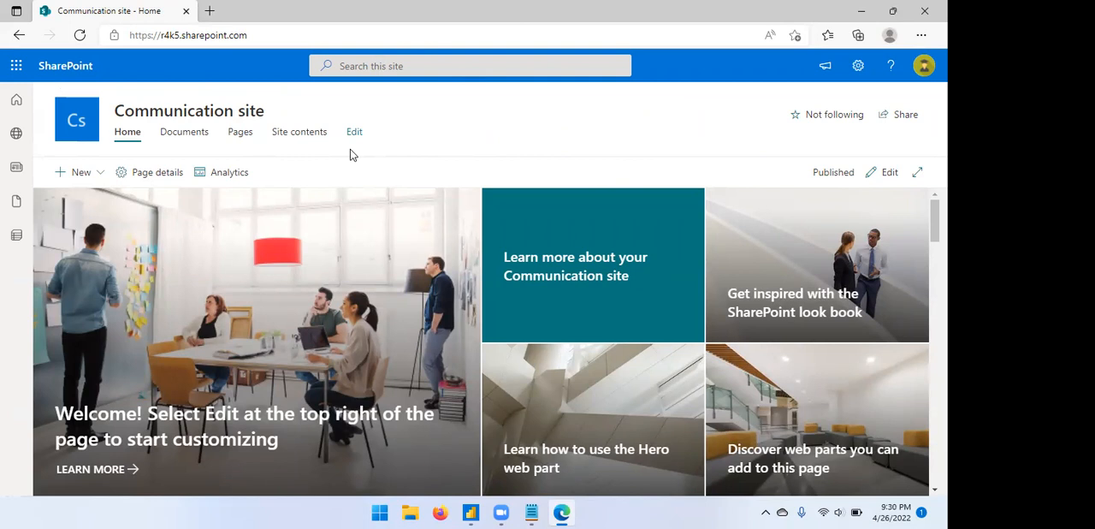
pyautogui.click(196, 142)
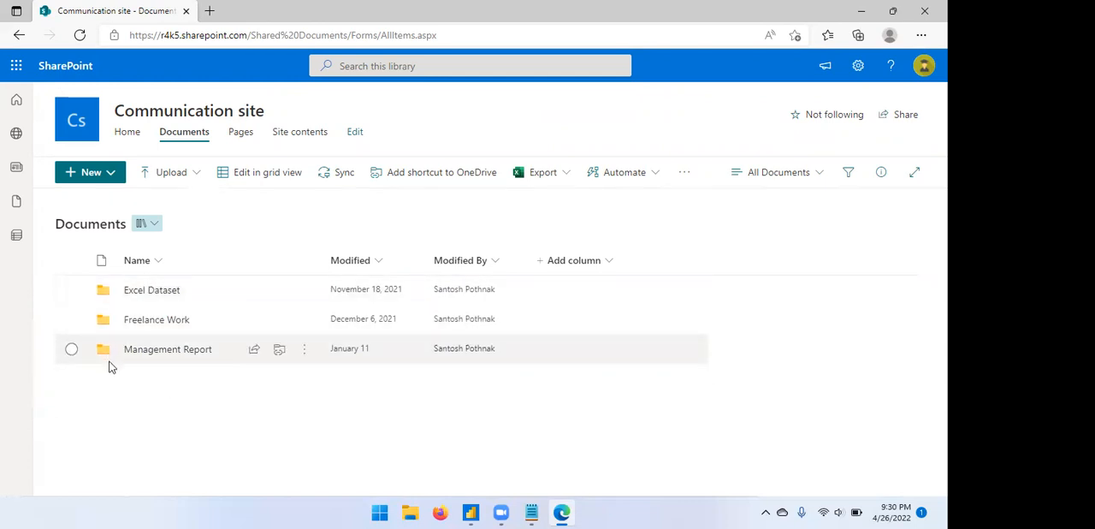
pyautogui.doubleClick(108, 294)
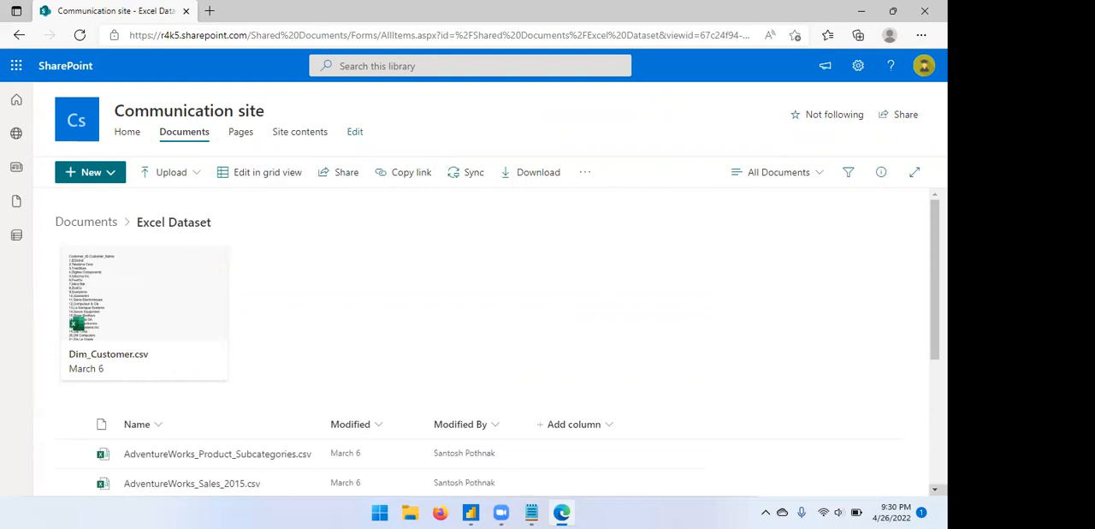
pyautogui.scroll(-2, 496, 359)
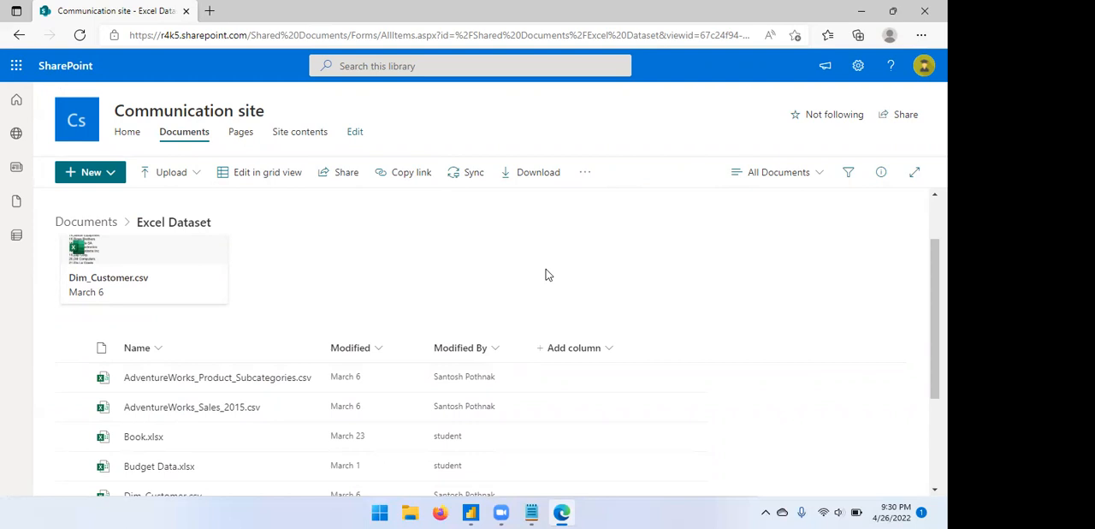
pyautogui.click(110, 176)
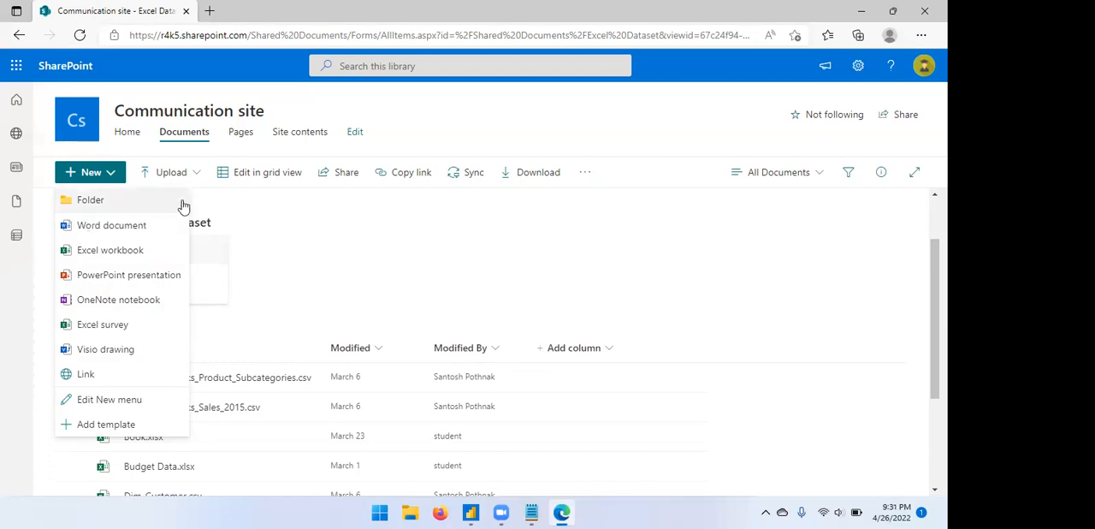
pyautogui.click(405, 257)
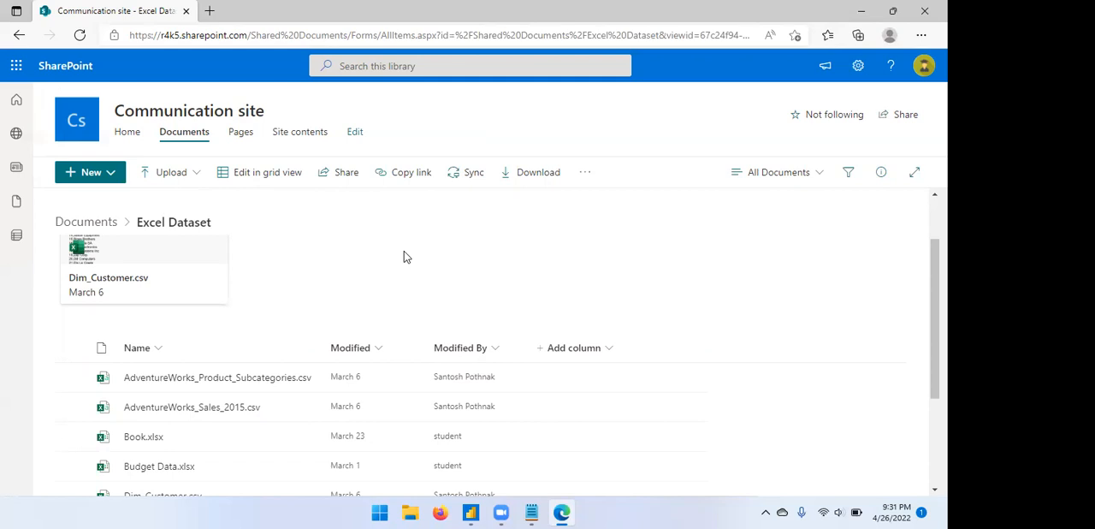
pyautogui.click(187, 137)
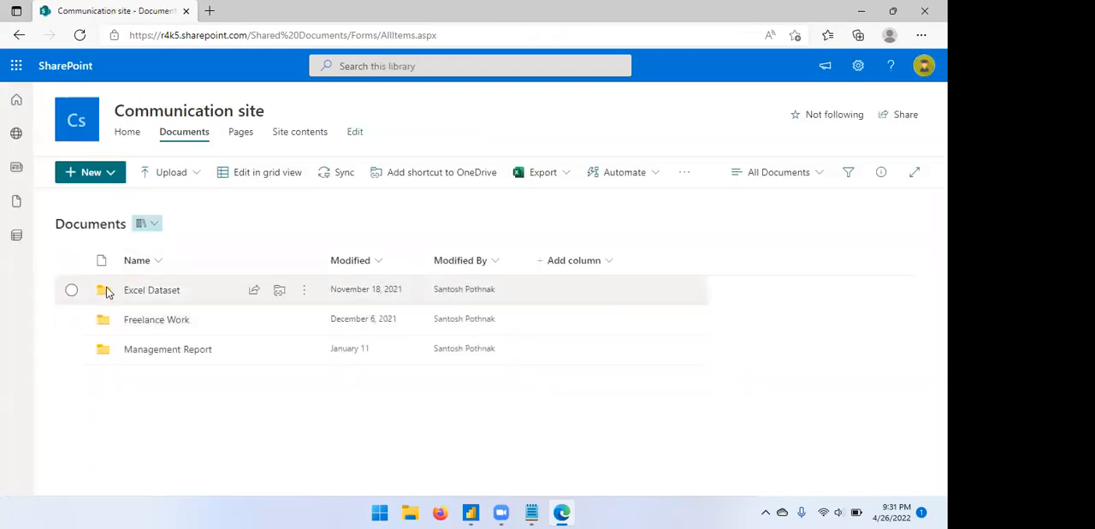
pyautogui.click(106, 291)
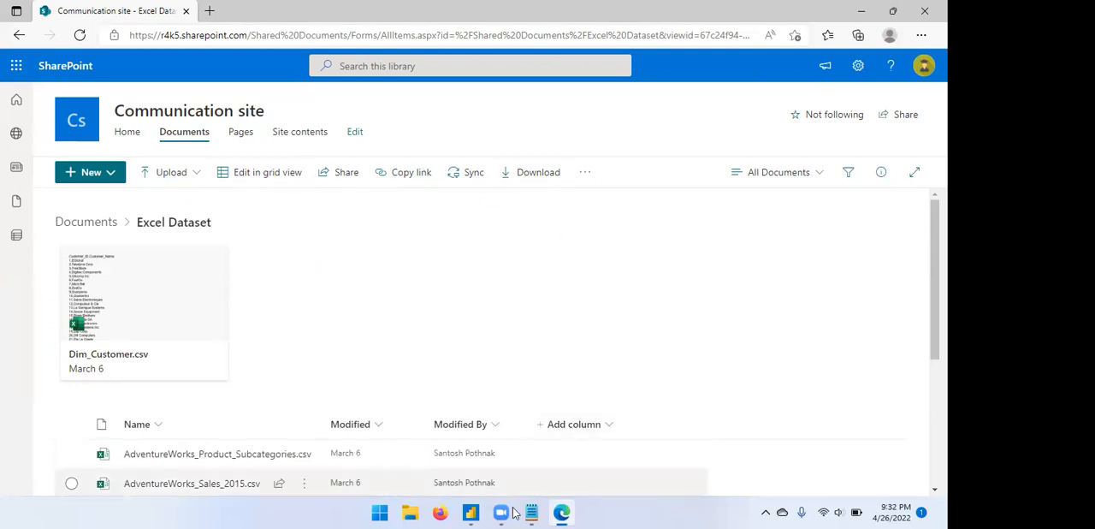
# Return to Power BI Desktop and start a connection with the SharePoint folder connector.
pyautogui.click(474, 512)
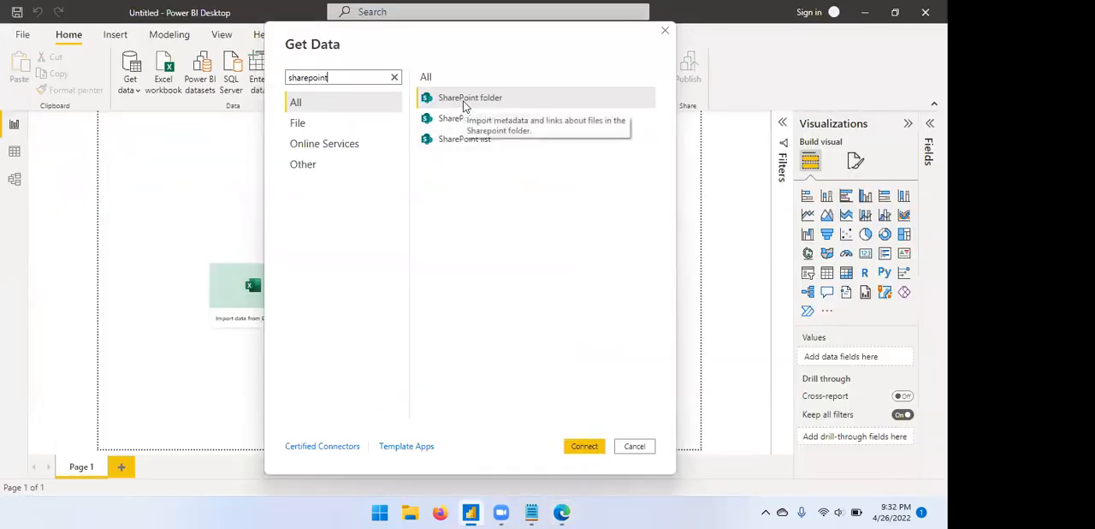
pyautogui.moveTo(562, 512)
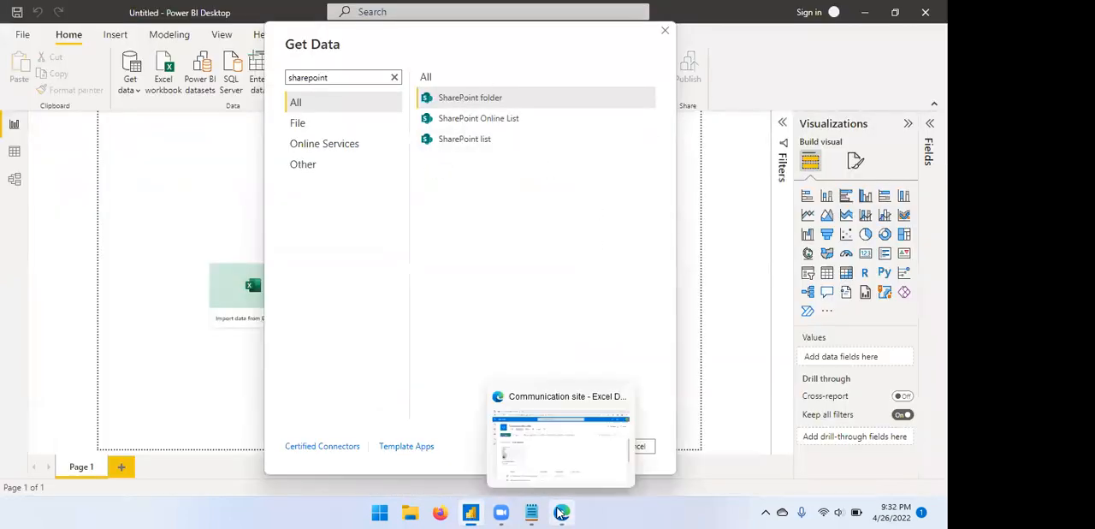
pyautogui.click(560, 436)
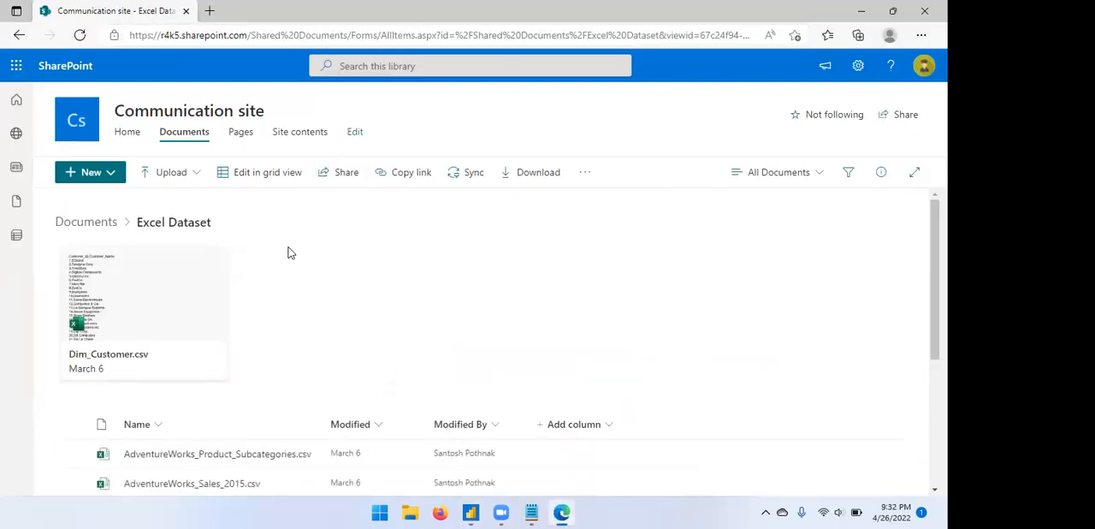
pyautogui.click(470, 512)
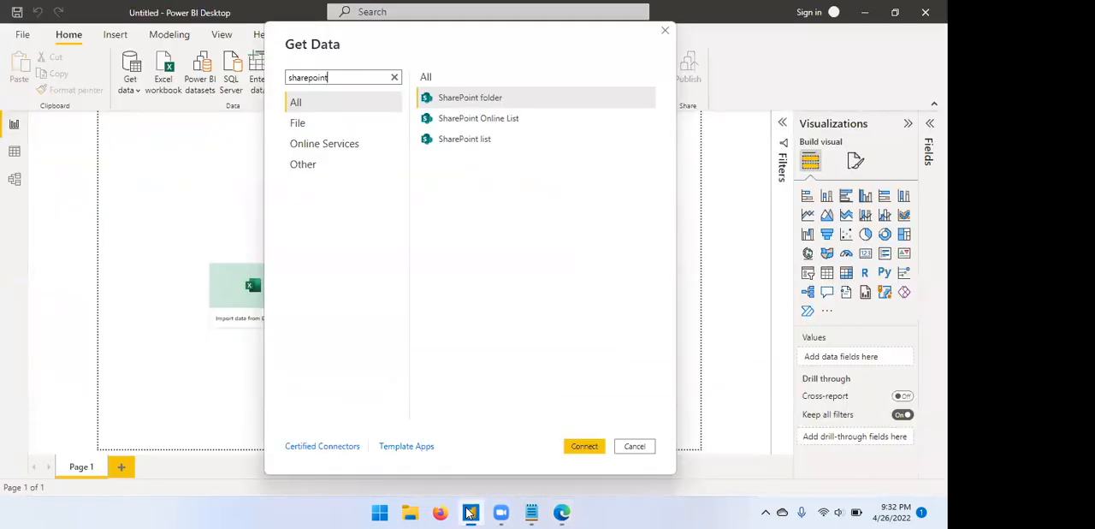
pyautogui.click(530, 101)
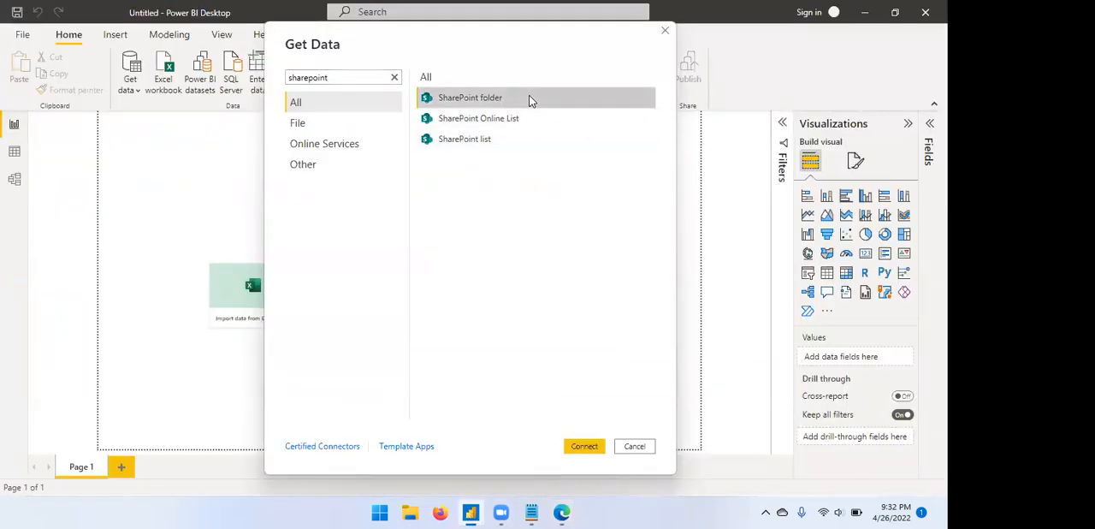
pyautogui.click(578, 449)
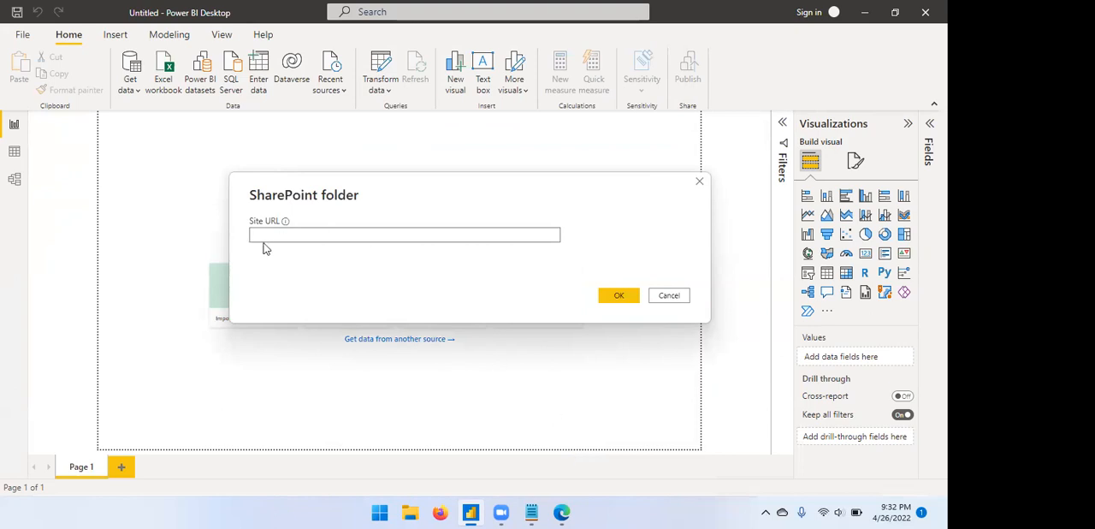
pyautogui.moveTo(286, 225)
pyautogui.click(561, 511)
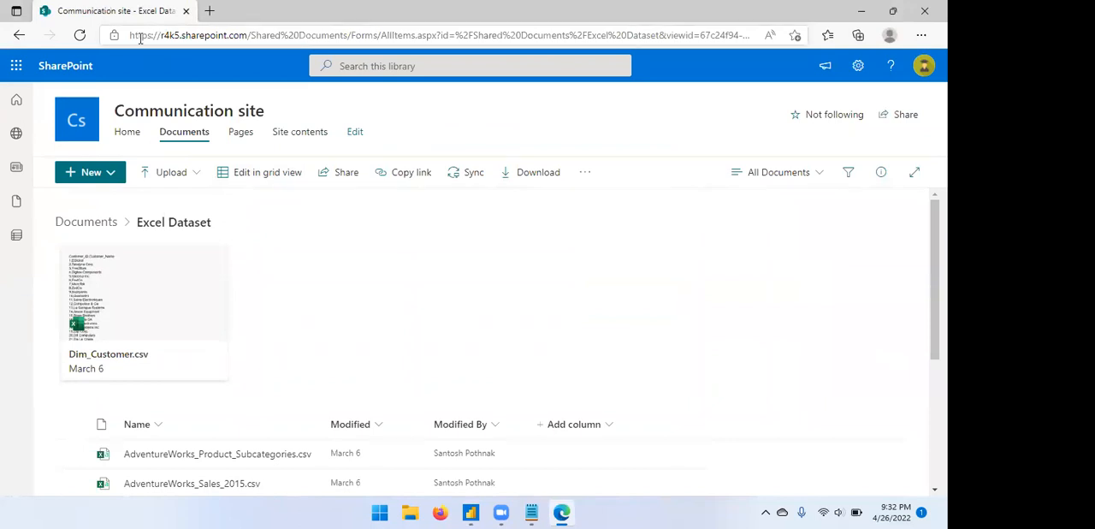
pyautogui.click(129, 35)
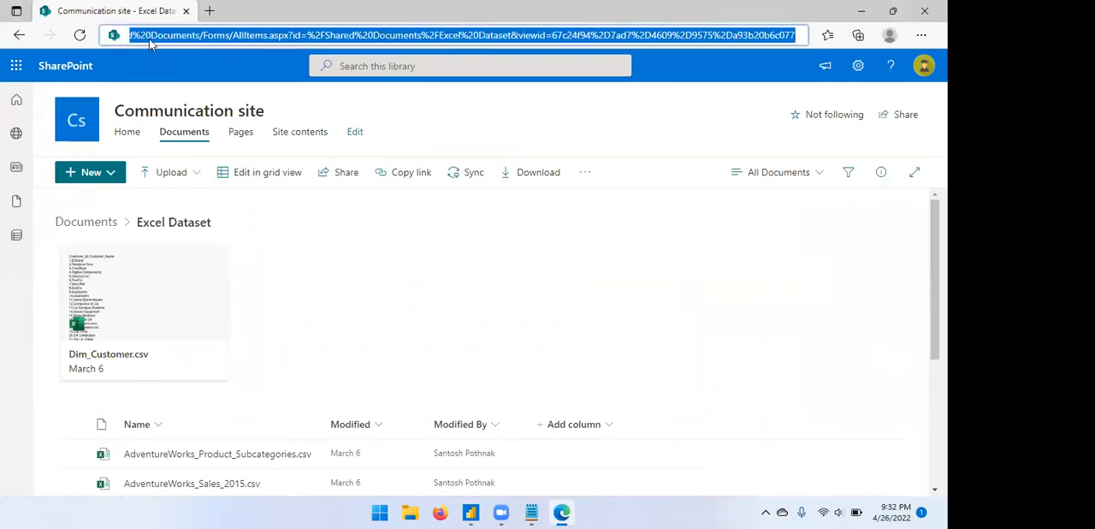
pyautogui.click(333, 234)
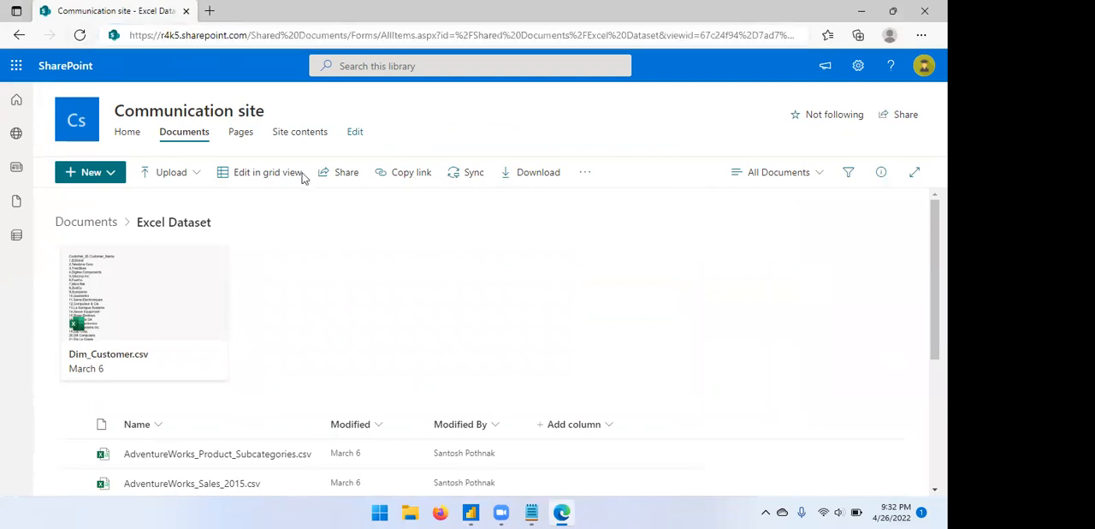
pyautogui.moveTo(131, 35); pyautogui.dragTo(252, 43)
pyautogui.hotkey('ctrl', 'c')
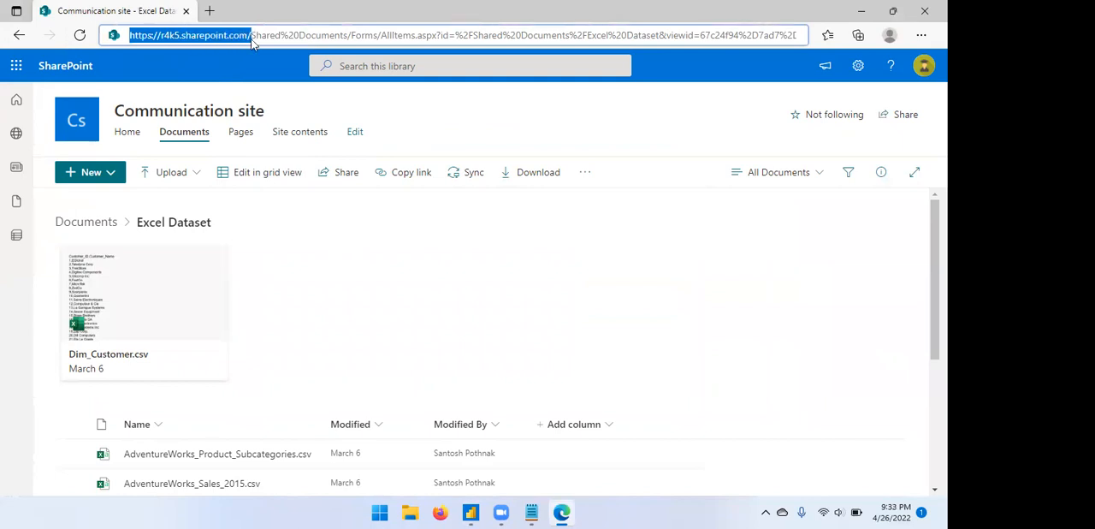
pyautogui.click(472, 514)
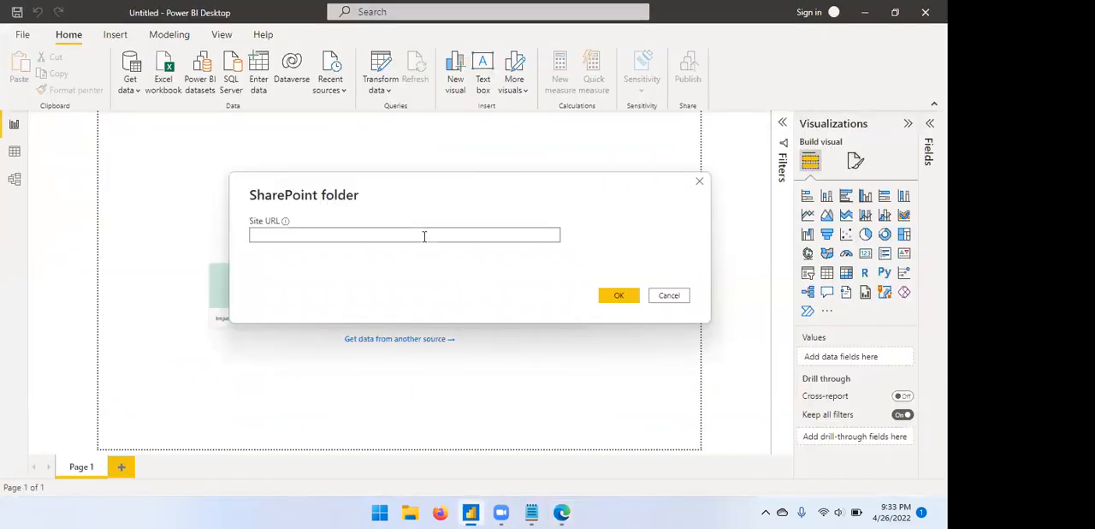
pyautogui.hotkey('ctrl', 'v')
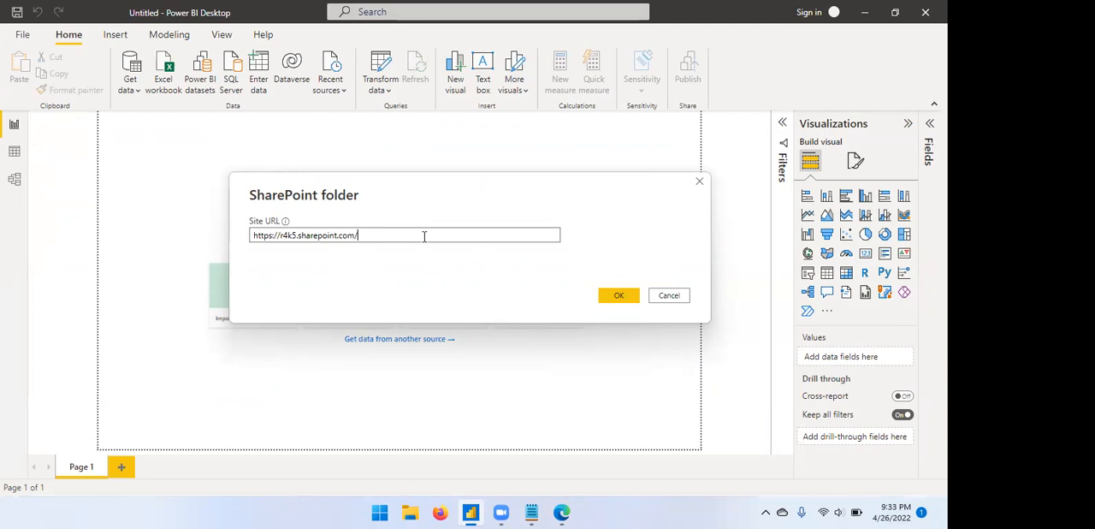
pyautogui.click(620, 295)
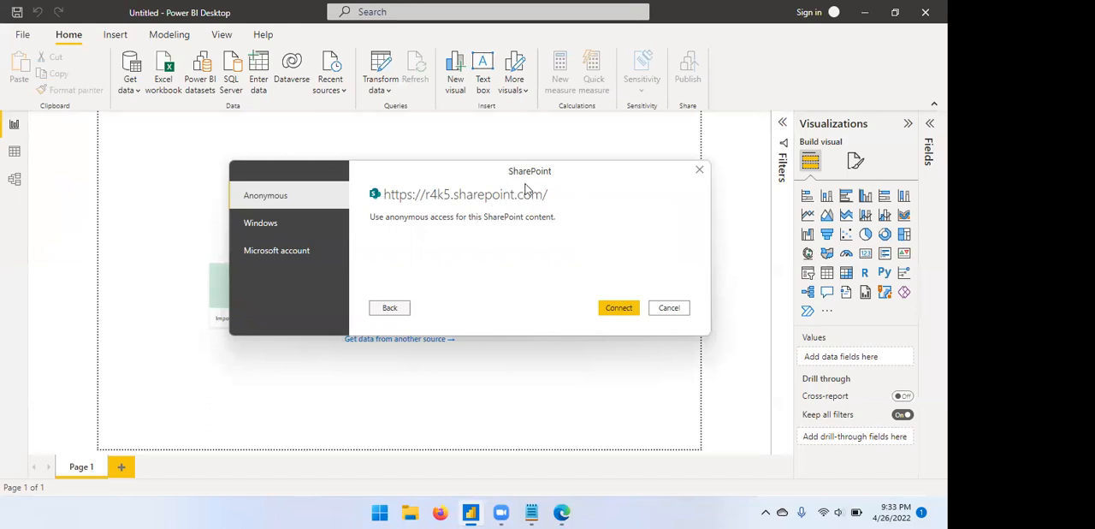
# Start signing in to the SharePoint site with a Microsoft account and pick the listed account.
pyautogui.click(313, 255)
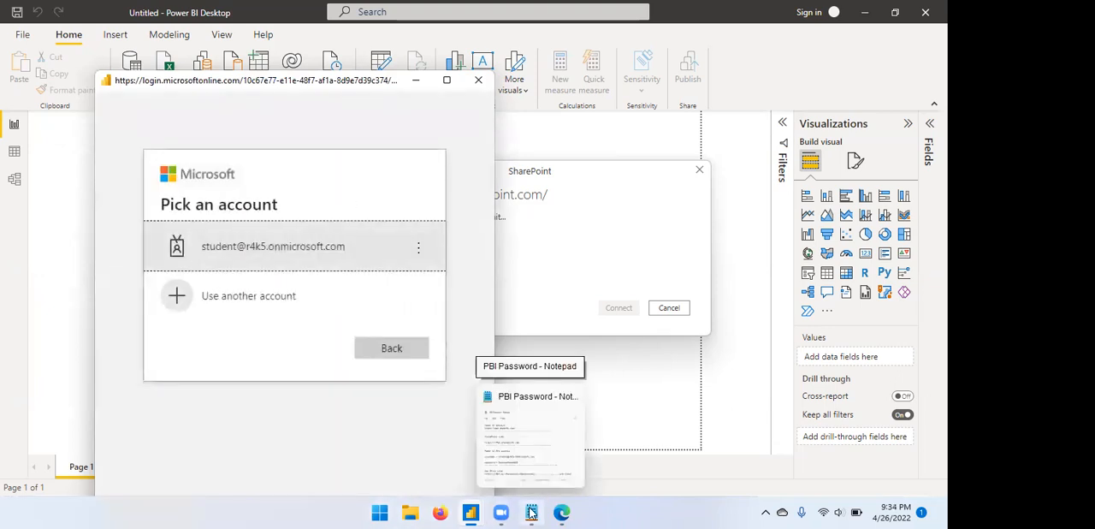
pyautogui.click(315, 252)
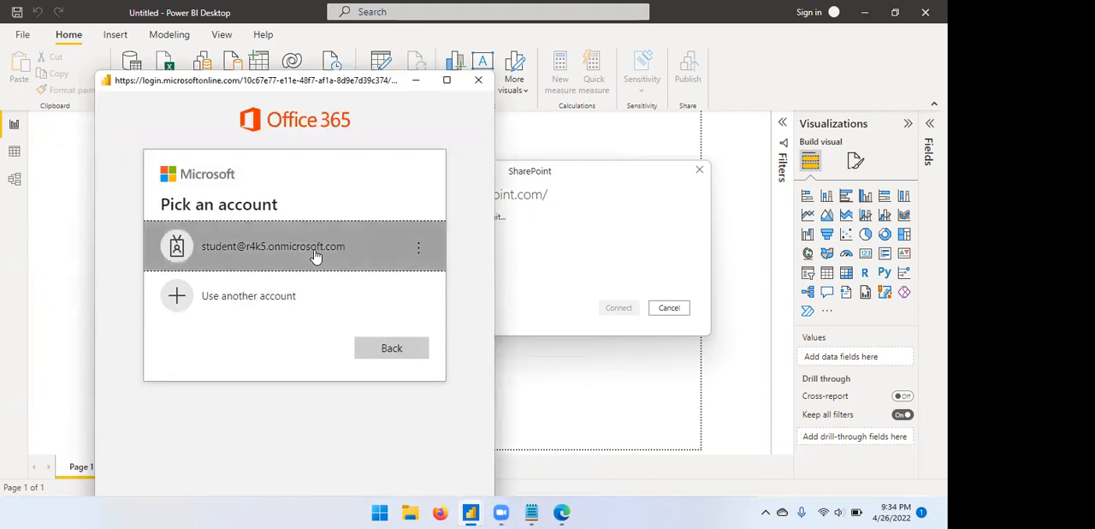
# Copy the account password from the Notepad notes, enter it to sign in, and connect to the SharePoint site.
pyautogui.click(531, 512)
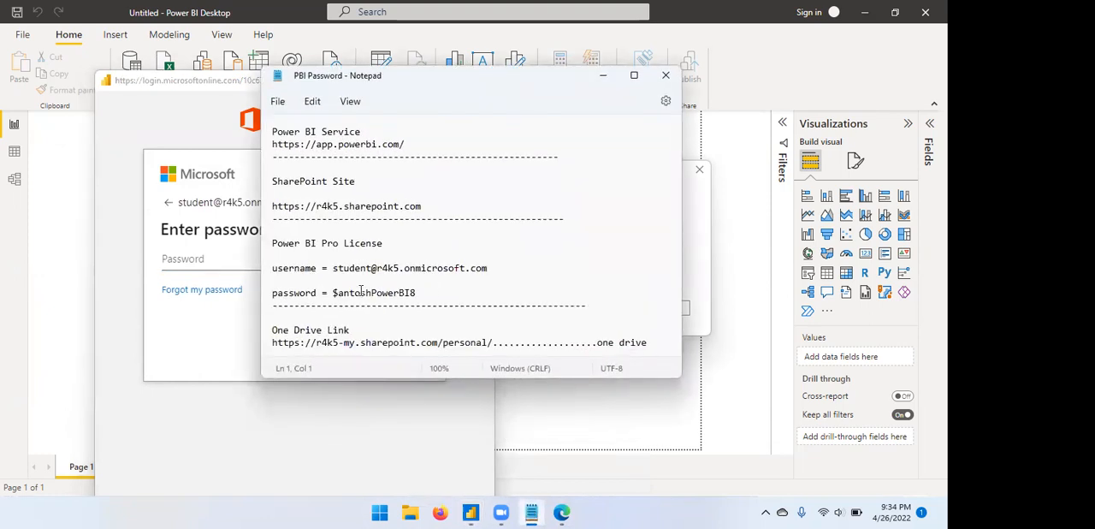
pyautogui.click(600, 74)
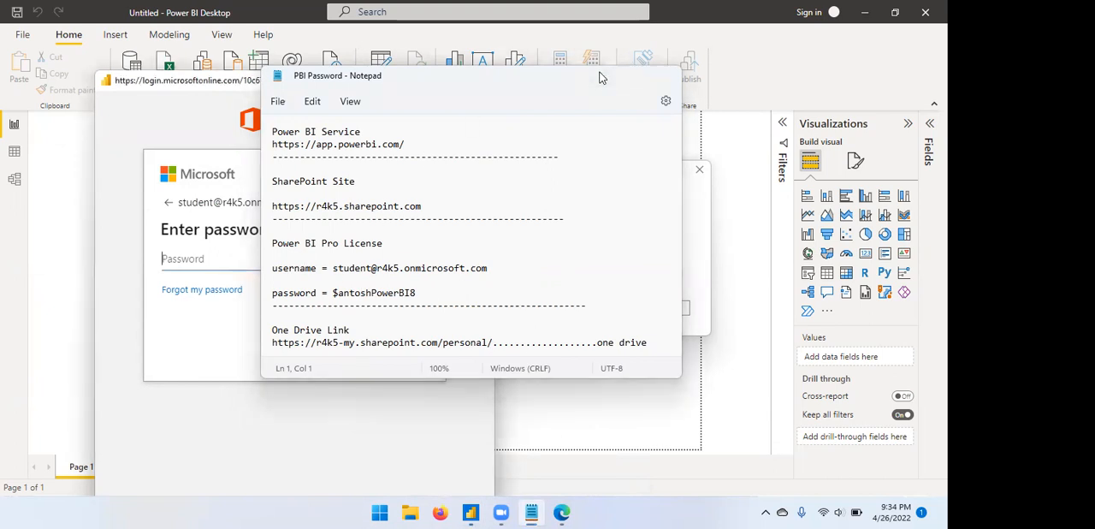
pyautogui.click(531, 512)
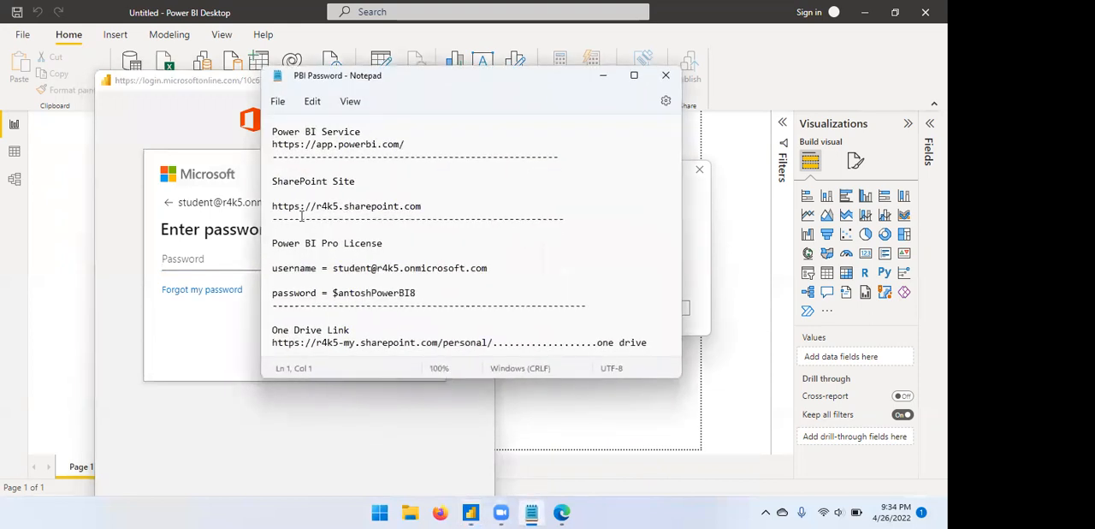
pyautogui.moveTo(330, 291); pyautogui.dragTo(419, 290)
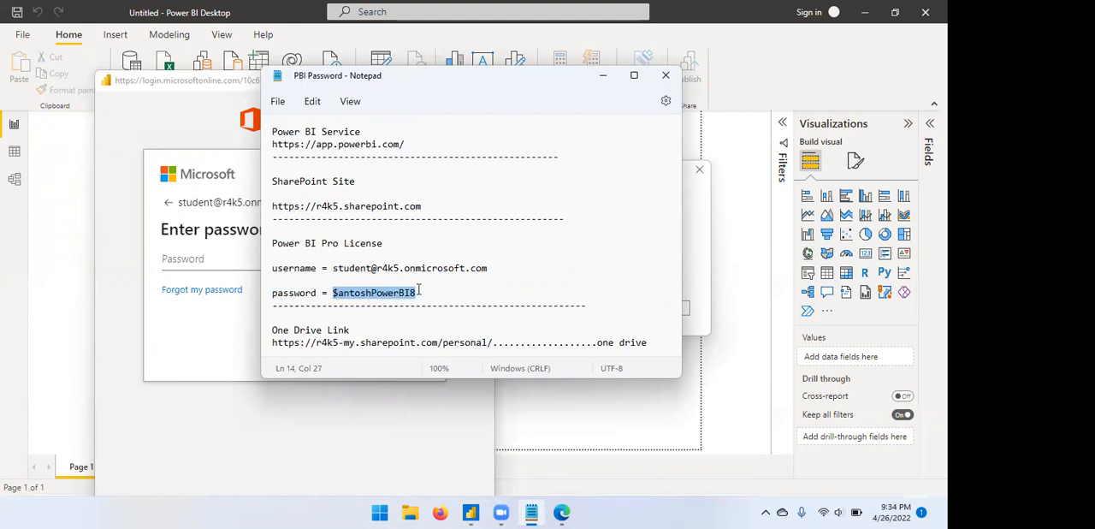
pyautogui.click(223, 258)
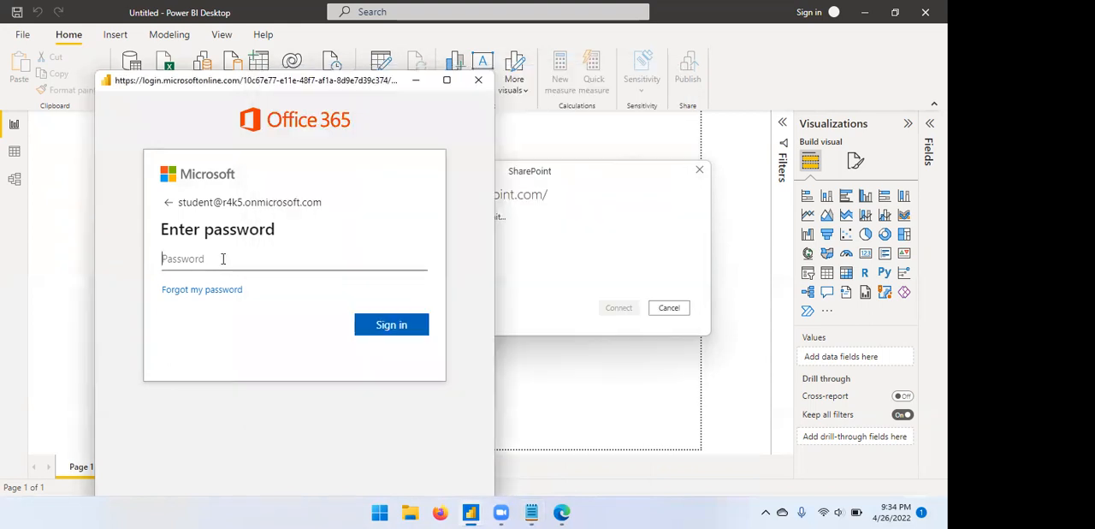
pyautogui.hotkey('ctrl', 'v')
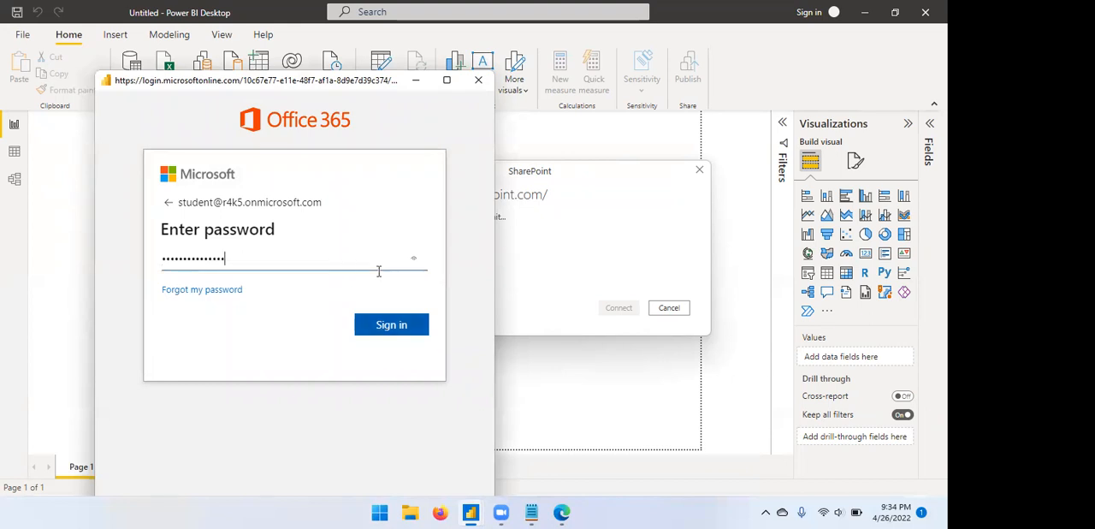
pyautogui.press('Return')
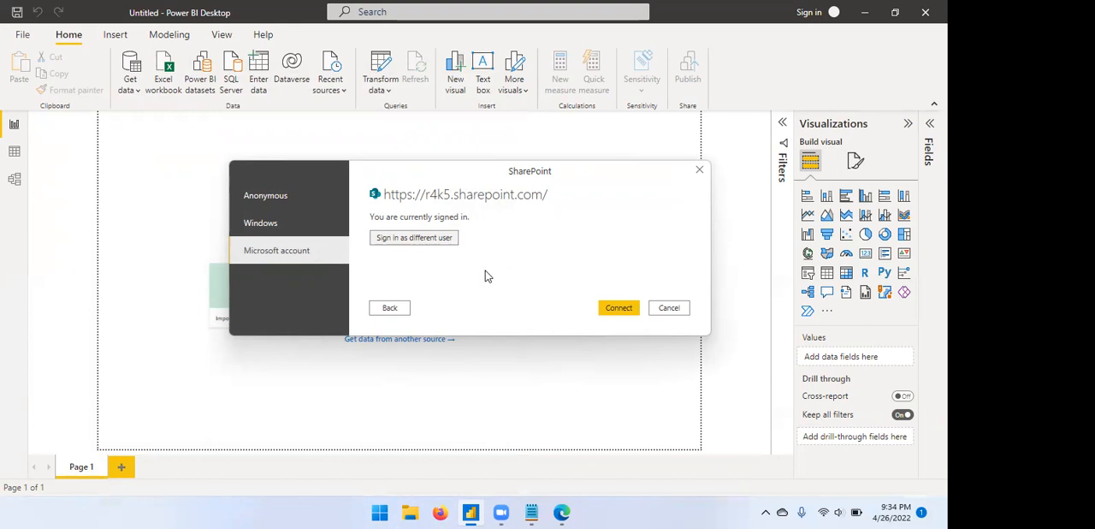
pyautogui.click(618, 293)
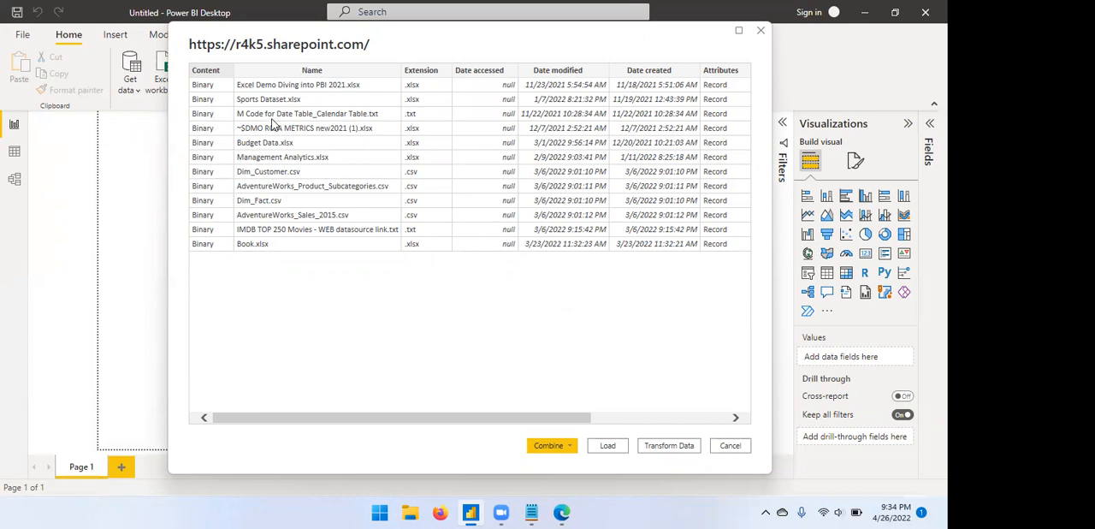
# Switch to the SharePoint site in Edge and examine the files listed in the Excel Dataset folder.
pyautogui.click(561, 512)
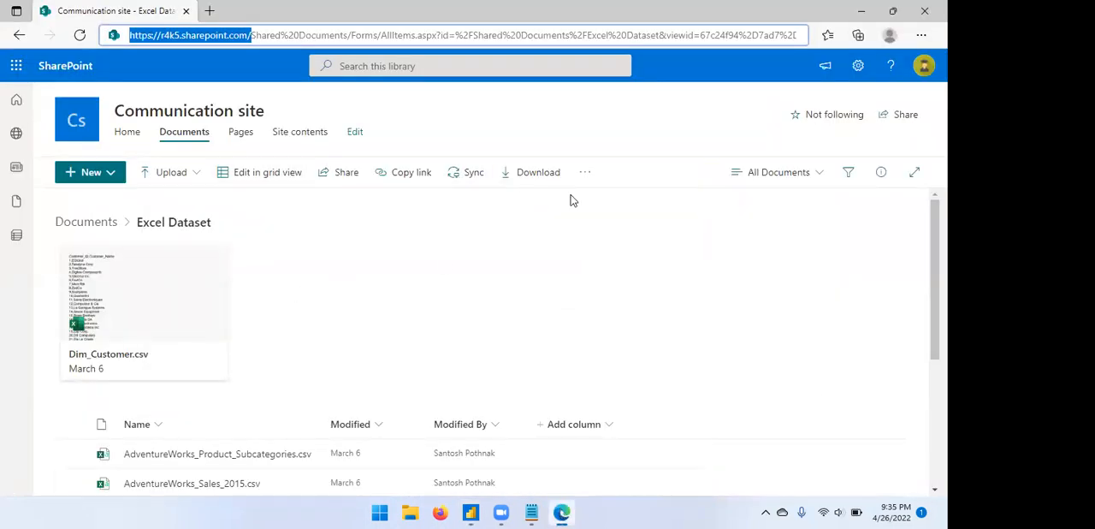
pyautogui.hotkey('ctrl', 'c')
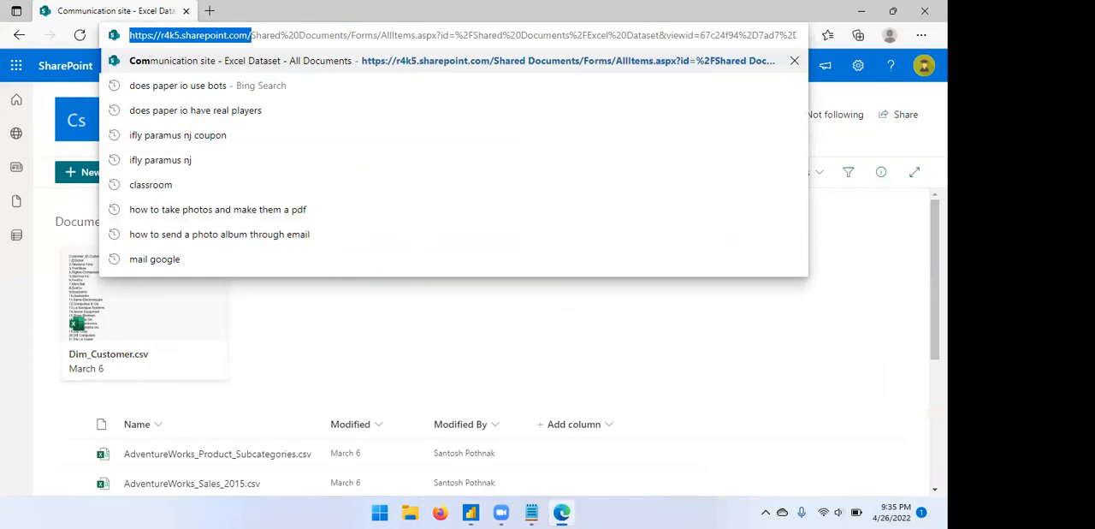
pyautogui.click(935, 490)
pyautogui.click(935, 489)
pyautogui.click(935, 489)
pyautogui.click(935, 490)
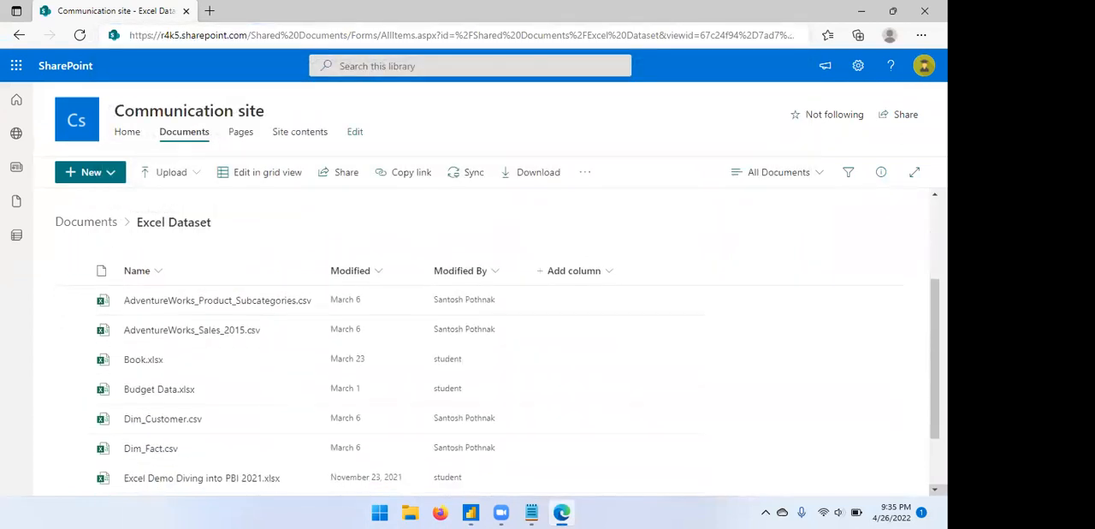
pyautogui.click(934, 489)
pyautogui.click(934, 489)
pyautogui.click(934, 489)
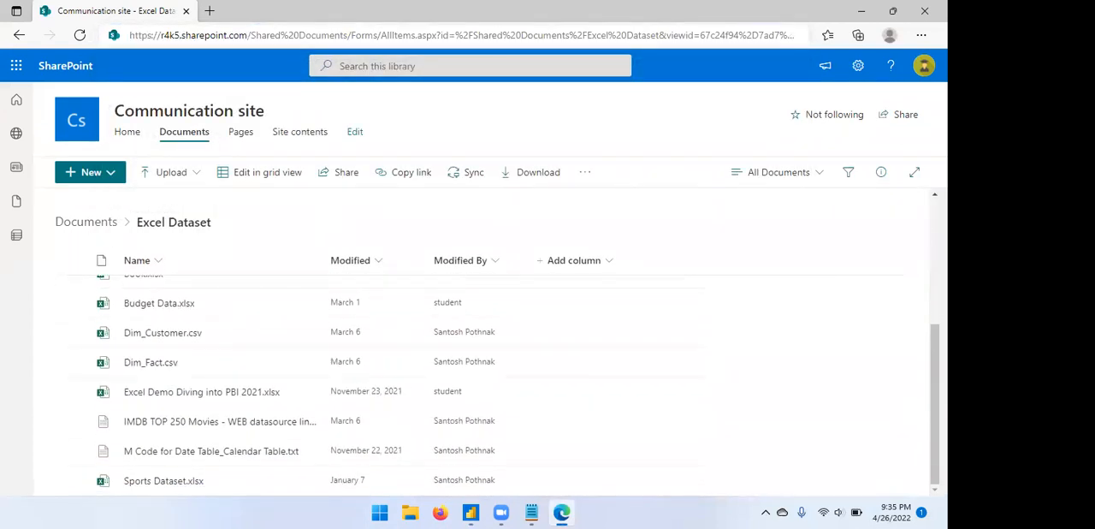
pyautogui.click(935, 194)
pyautogui.click(935, 194)
pyautogui.click(935, 195)
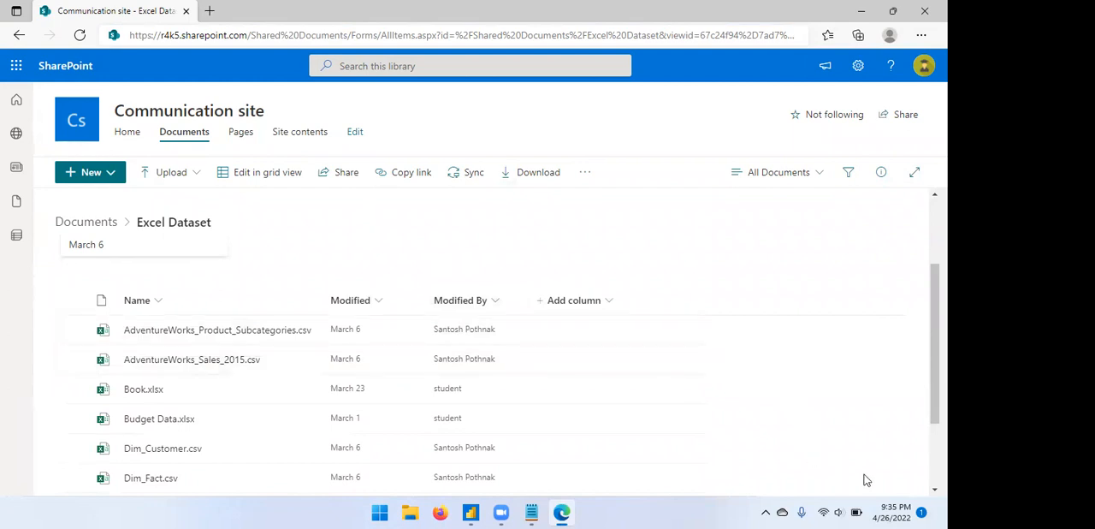
pyautogui.click(935, 489)
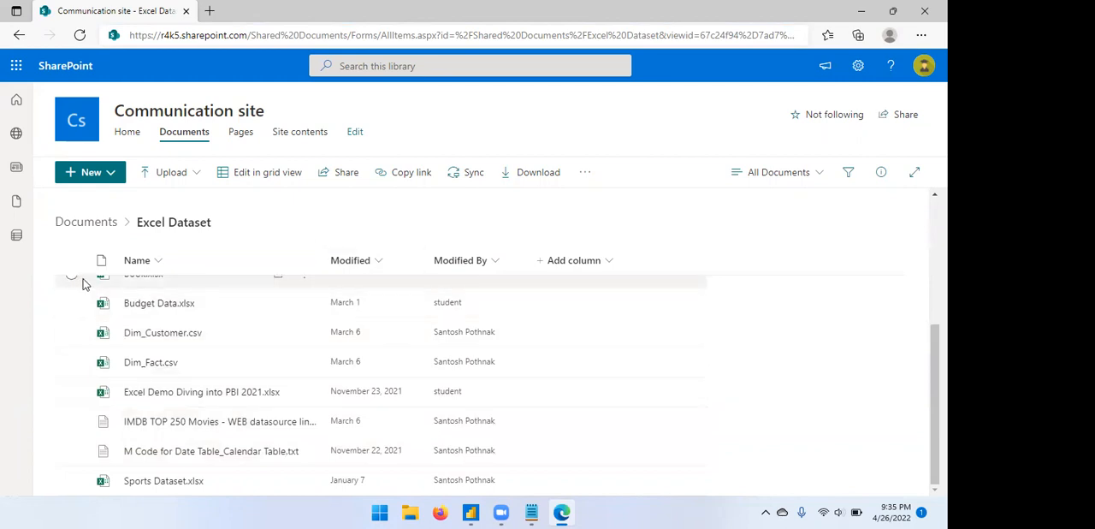
# Return to Power BI Desktop, choose to transform the SharePoint file list, and open the binary content of Sports Dataset.xlsx.
pyautogui.click(471, 512)
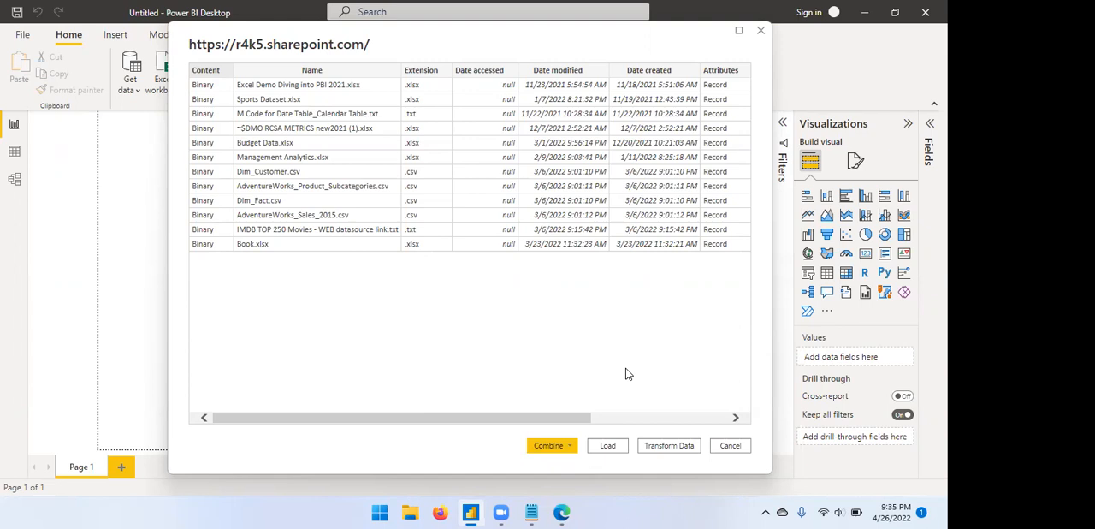
pyautogui.click(669, 446)
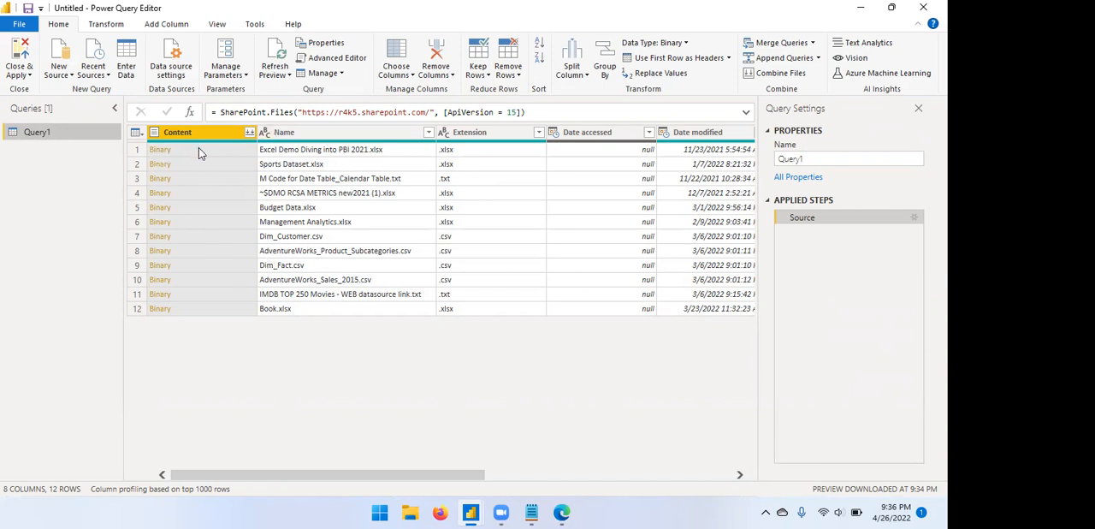
pyautogui.click(158, 164)
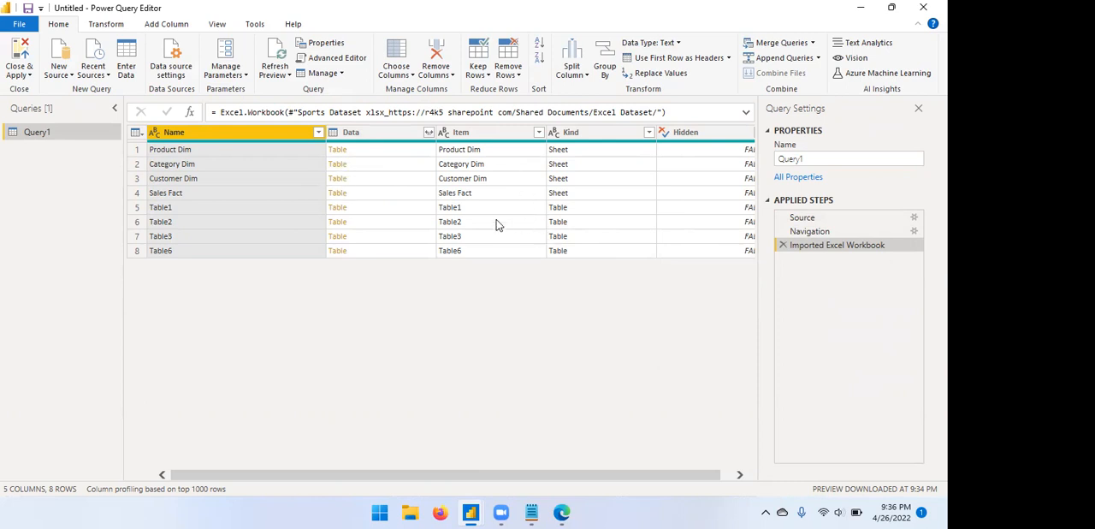
# Compare the data of Table1 with that of the Product Dim sheet, removing each navigation step from the query.
pyautogui.click(338, 209)
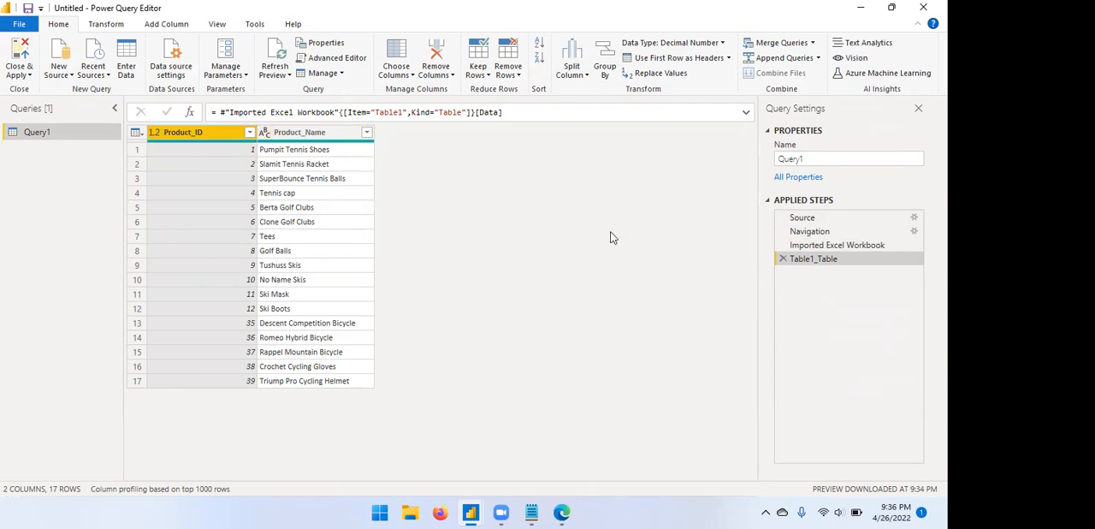
pyautogui.click(782, 259)
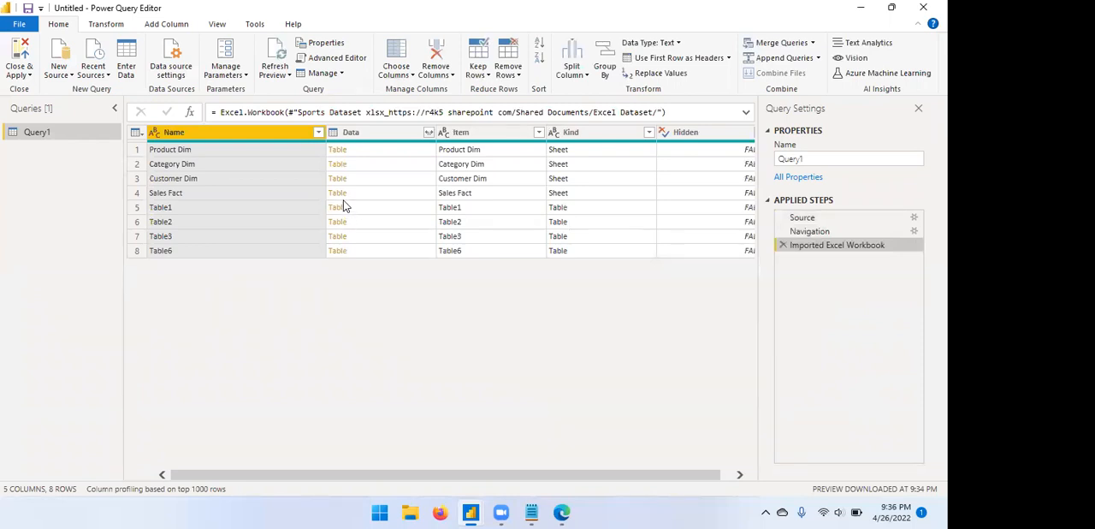
pyautogui.click(339, 150)
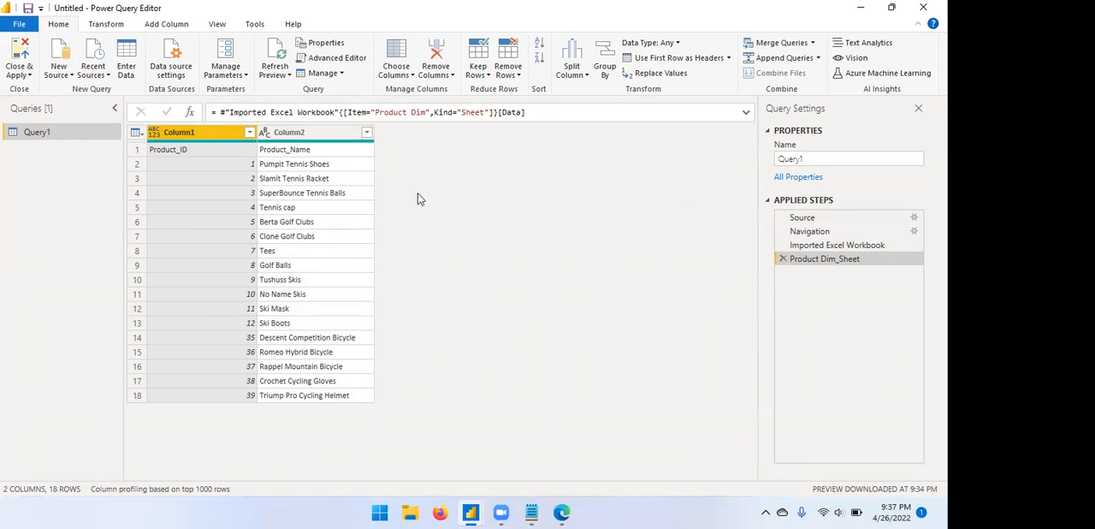
pyautogui.click(783, 259)
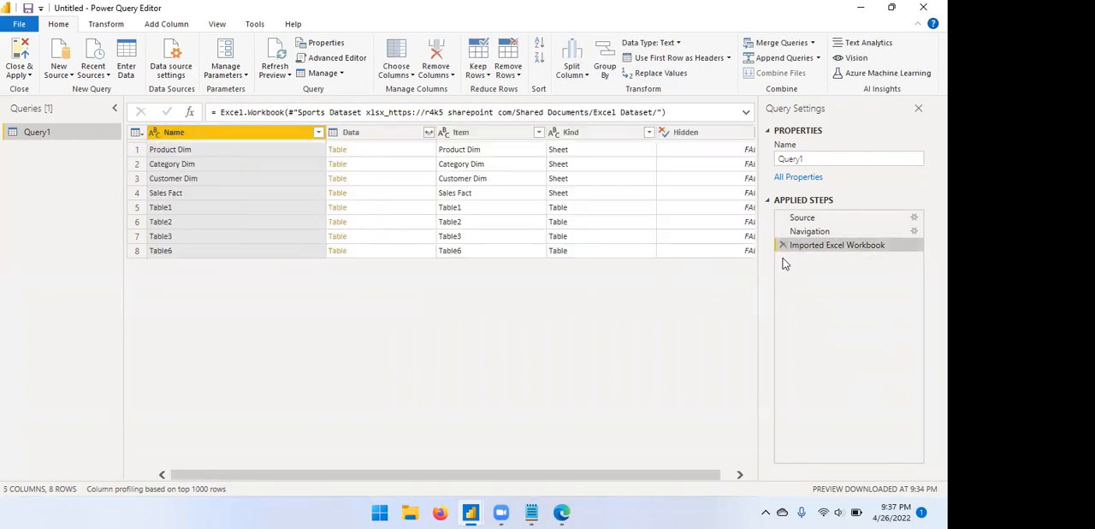
pyautogui.click(338, 207)
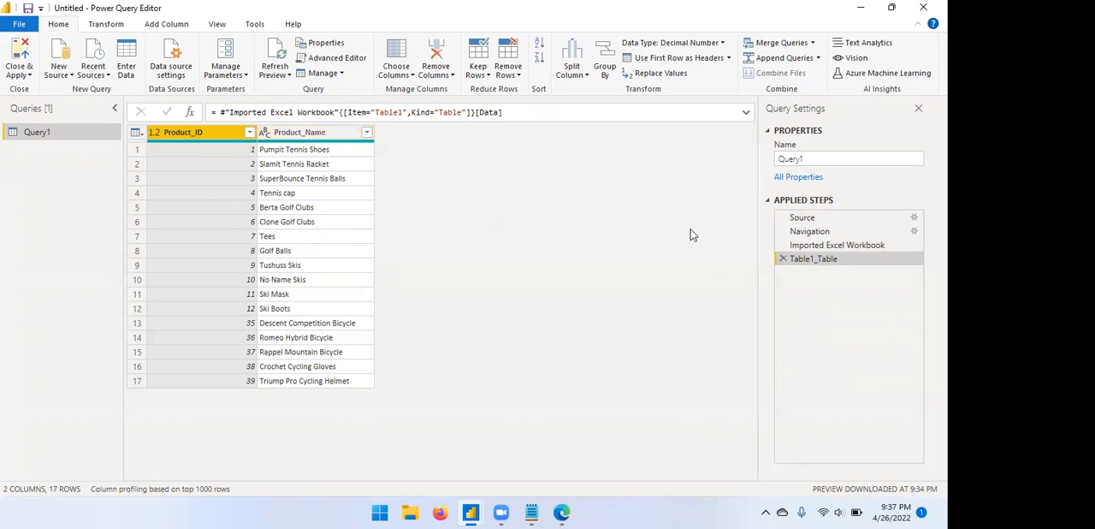
pyautogui.click(783, 258)
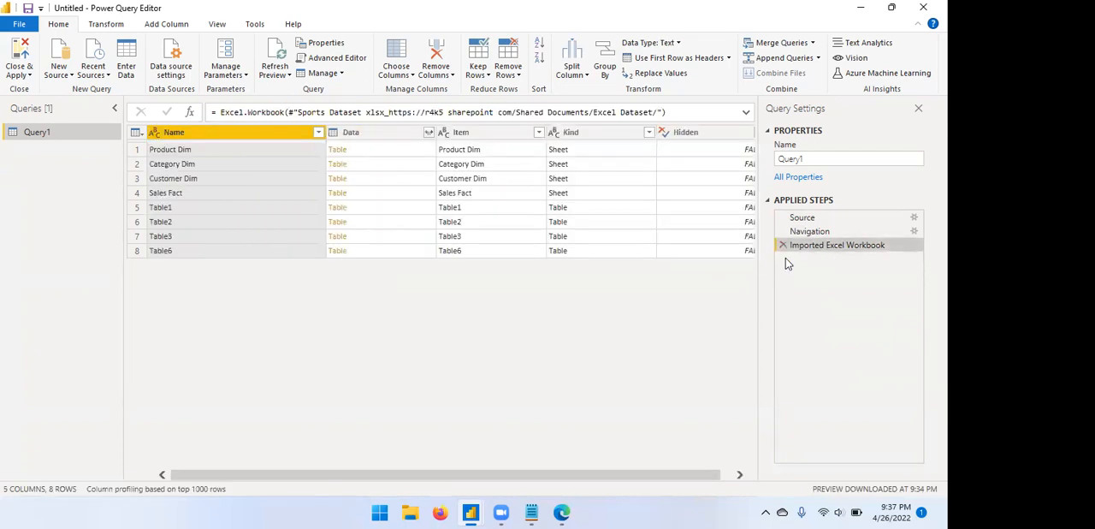
# Open the data of the Product Dim sheet and select both columns to view the options for them.
pyautogui.click(340, 149)
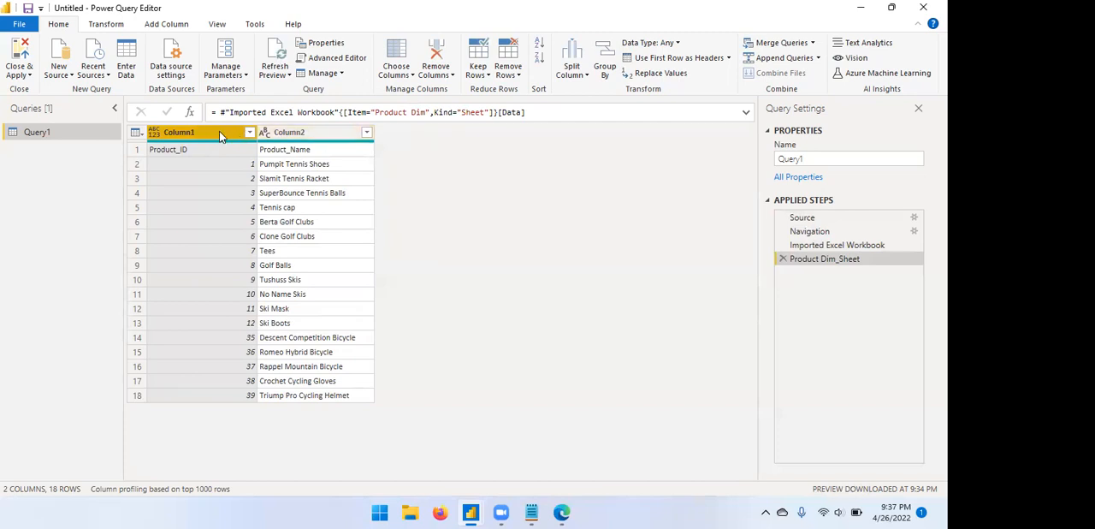
pyautogui.keyDown('ctrl'); pyautogui.click(300, 133); pyautogui.keyUp('ctrl')
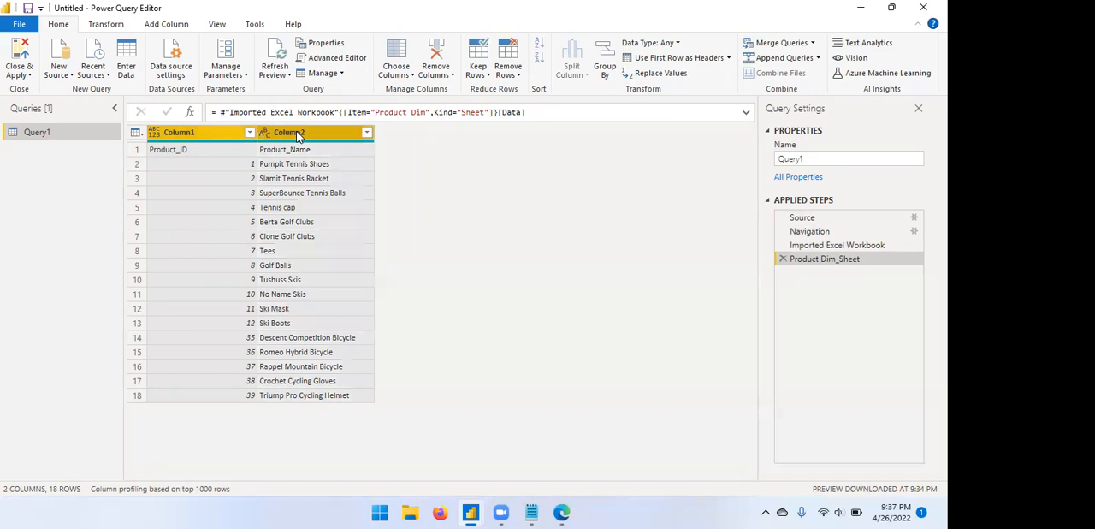
pyautogui.keyDown('ctrl'); pyautogui.click(226, 135); pyautogui.keyUp('ctrl')
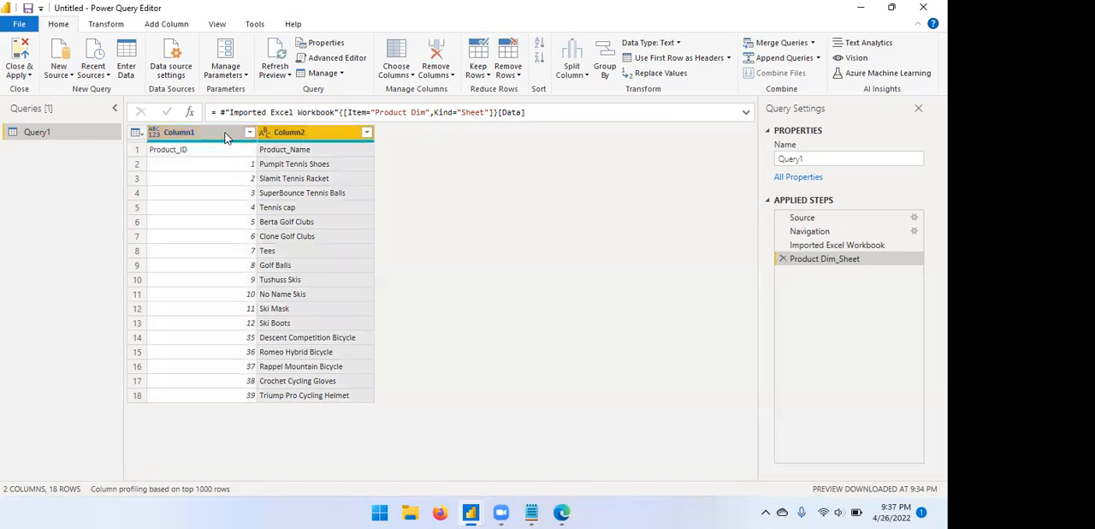
pyautogui.keyDown('ctrl'); pyautogui.click(227, 137); pyautogui.keyUp('ctrl')
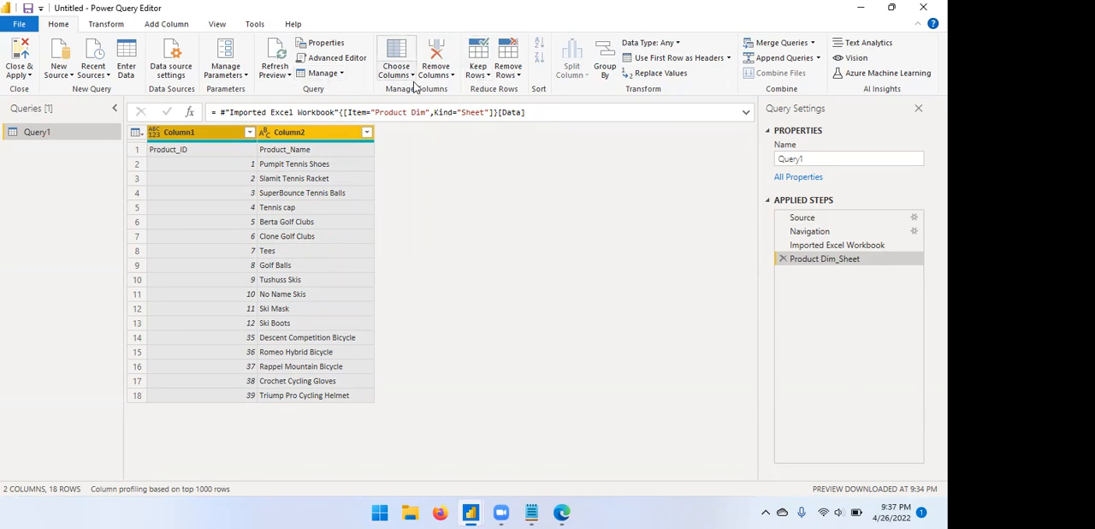
pyautogui.rightClick(344, 130)
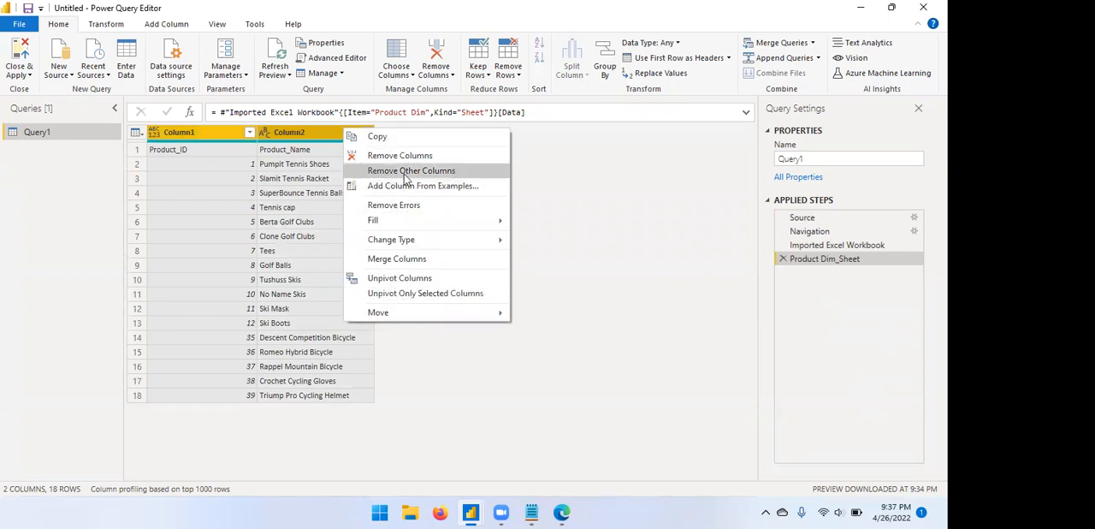
pyautogui.click(576, 178)
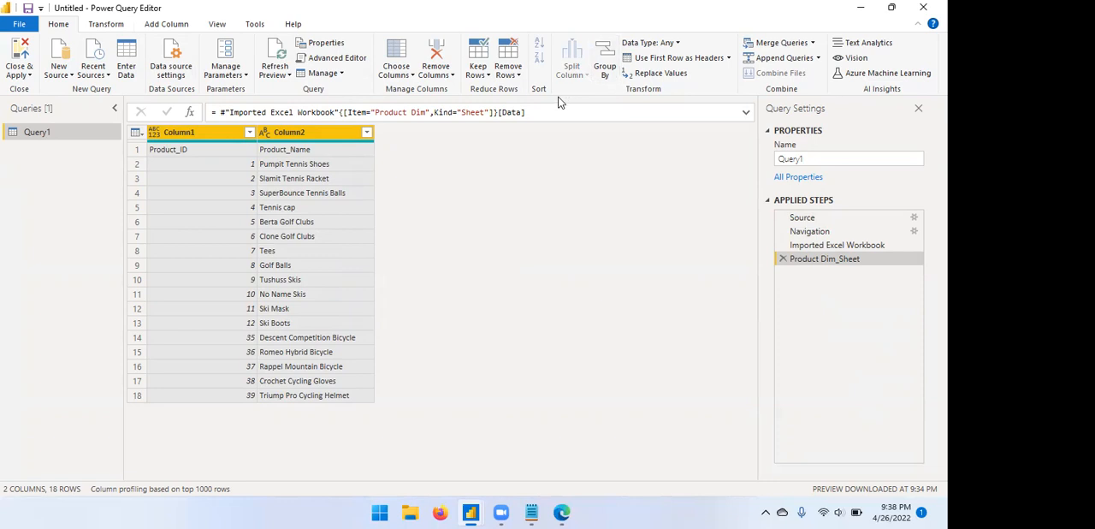
# Use the first row as headers without the Changed Type step, and close Power Query Editor without applying the changes.
pyautogui.click(671, 62)
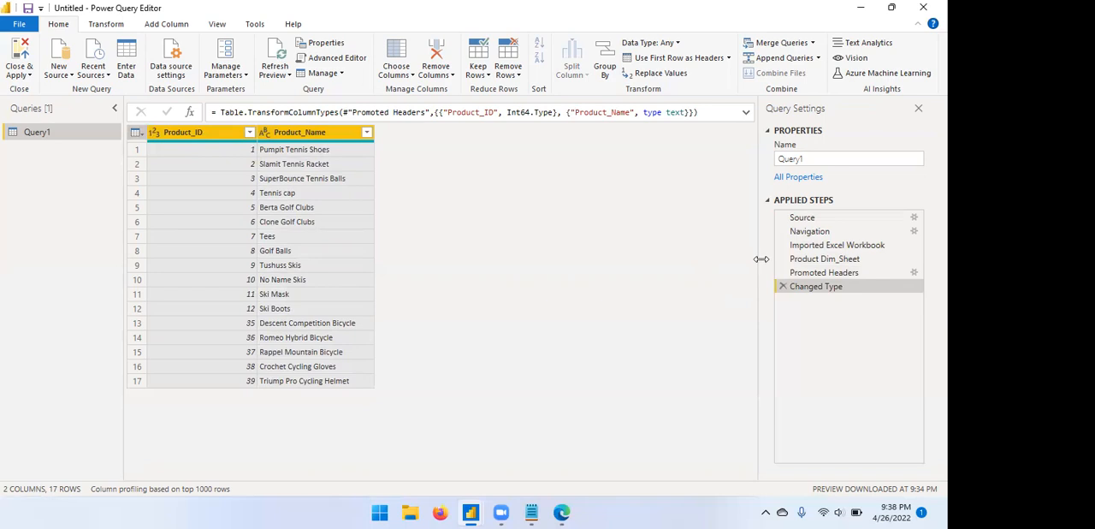
pyautogui.click(781, 286)
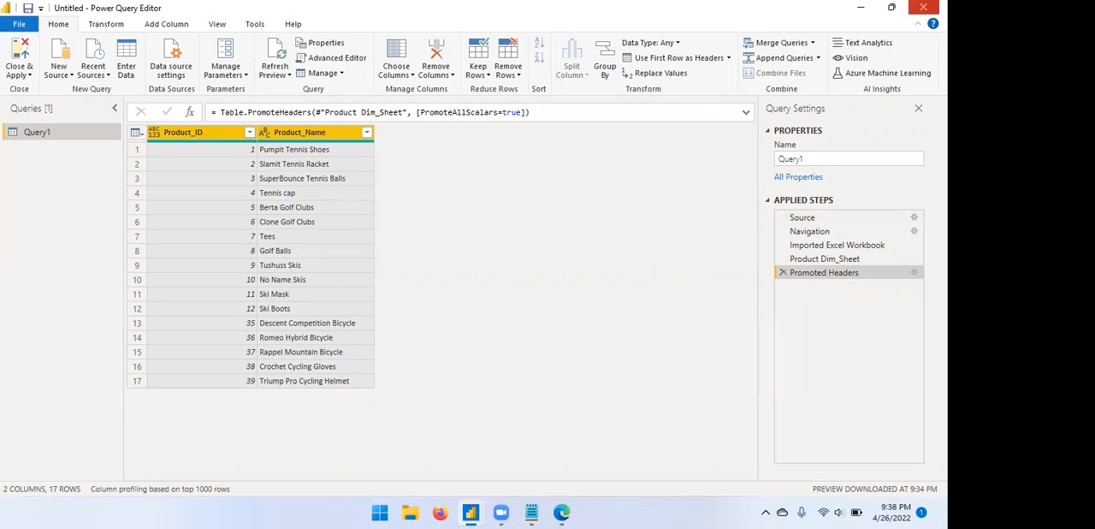
pyautogui.click(923, 7)
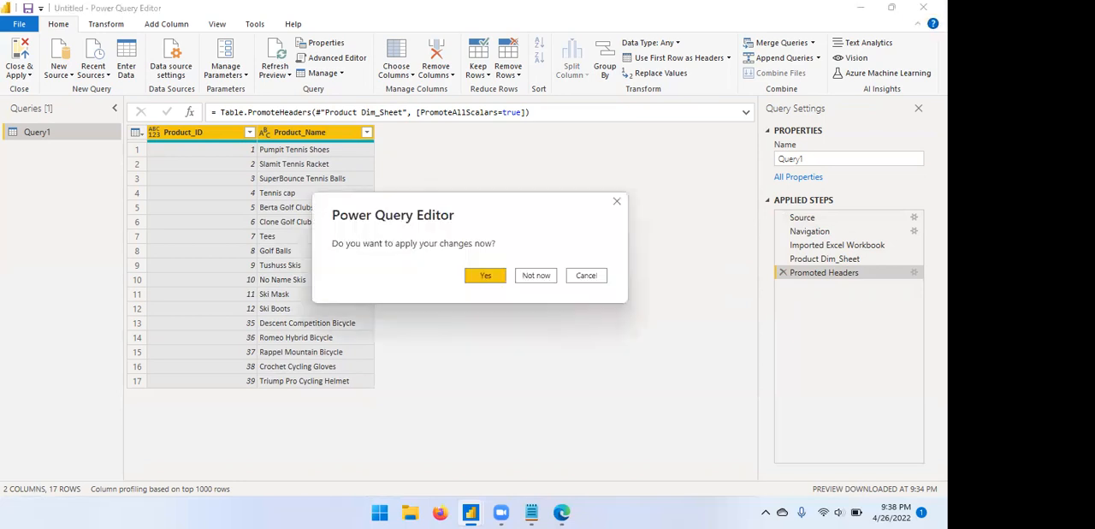
pyautogui.click(535, 276)
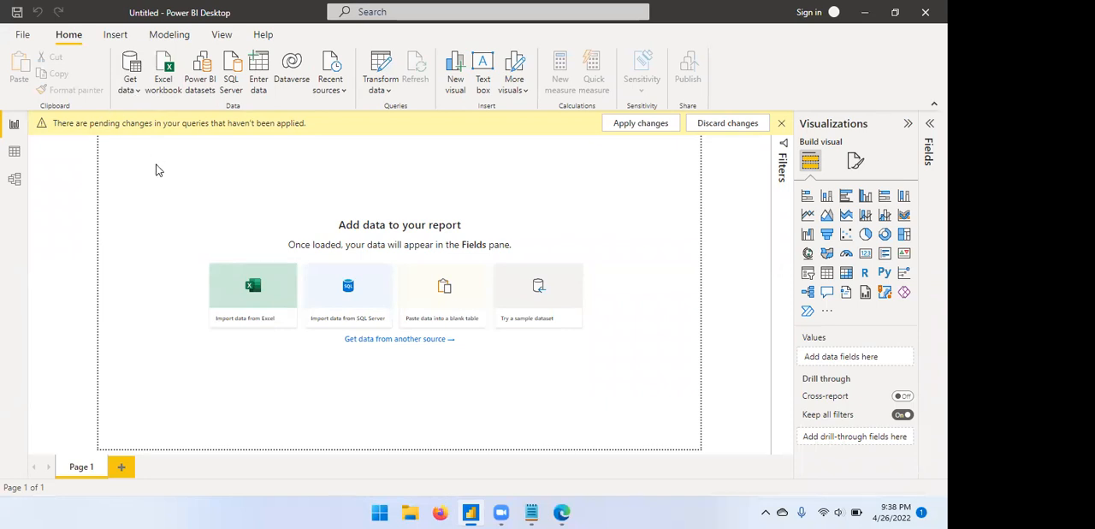
# Open the full list of data connectors and search it for sharepoint.
pyautogui.click(138, 92)
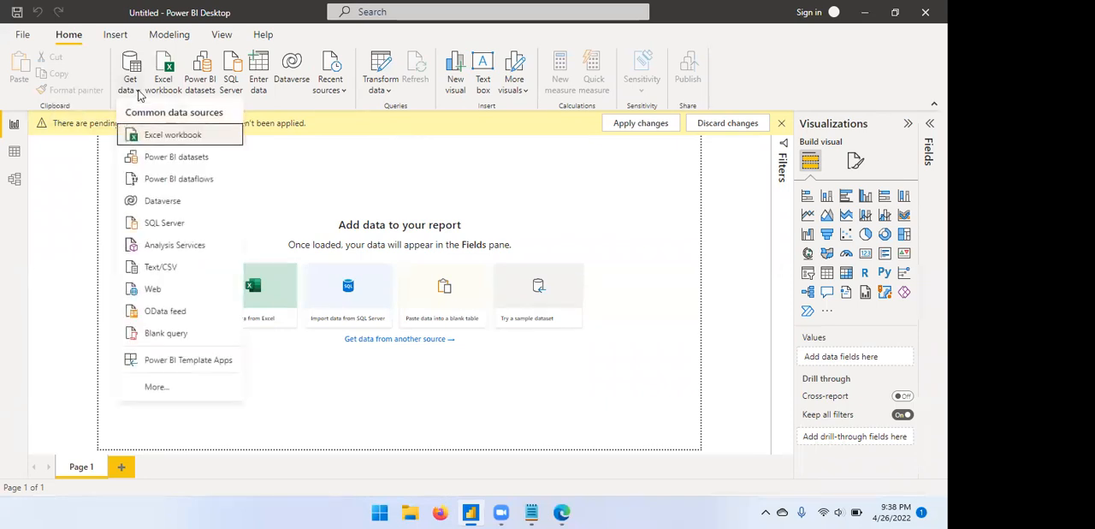
pyautogui.click(157, 386)
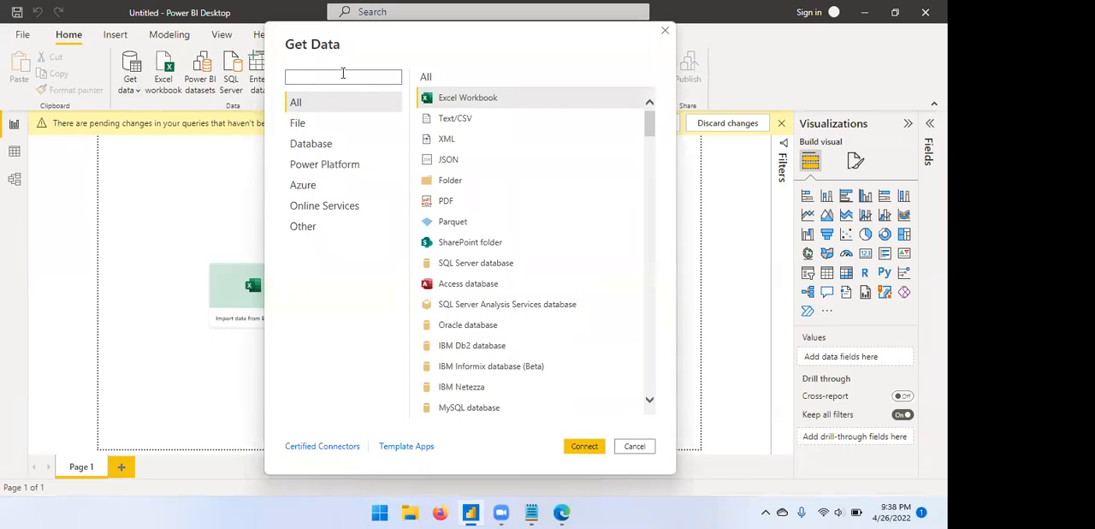
pyautogui.write('sharepoint')
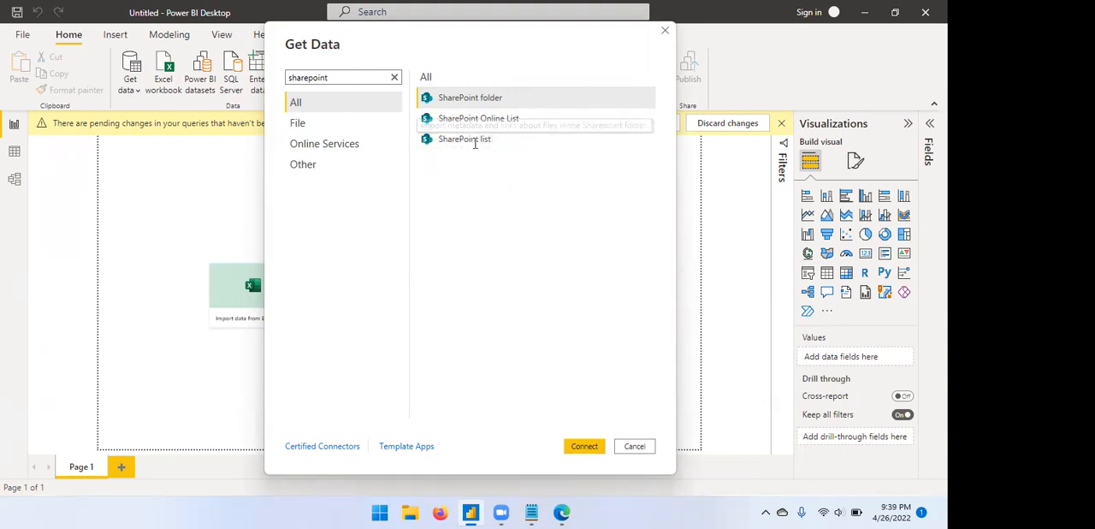
# Start a connection with the SharePoint Online List connector and choose implementation 1.0 after trying 2.0.
pyautogui.click(503, 124)
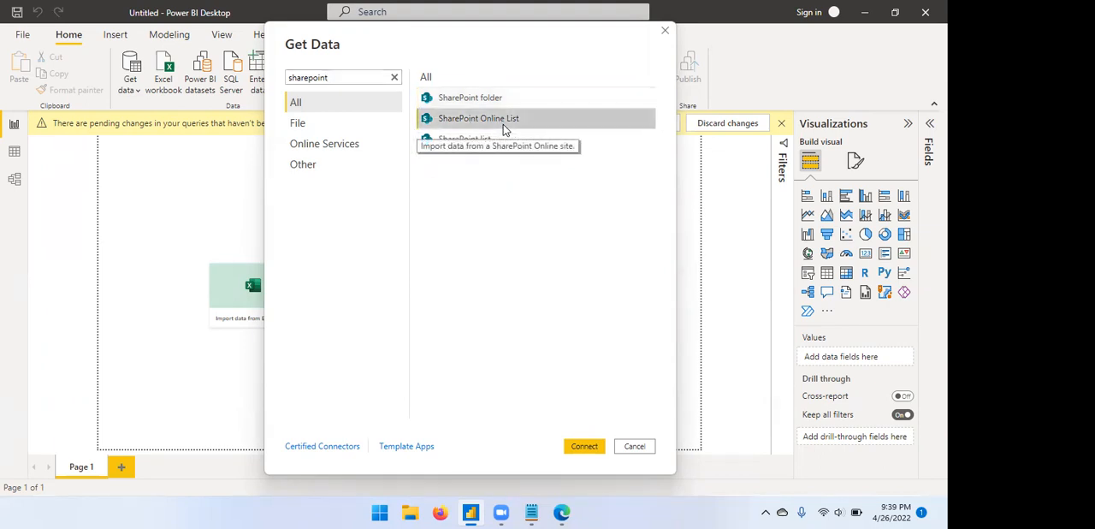
pyautogui.click(585, 448)
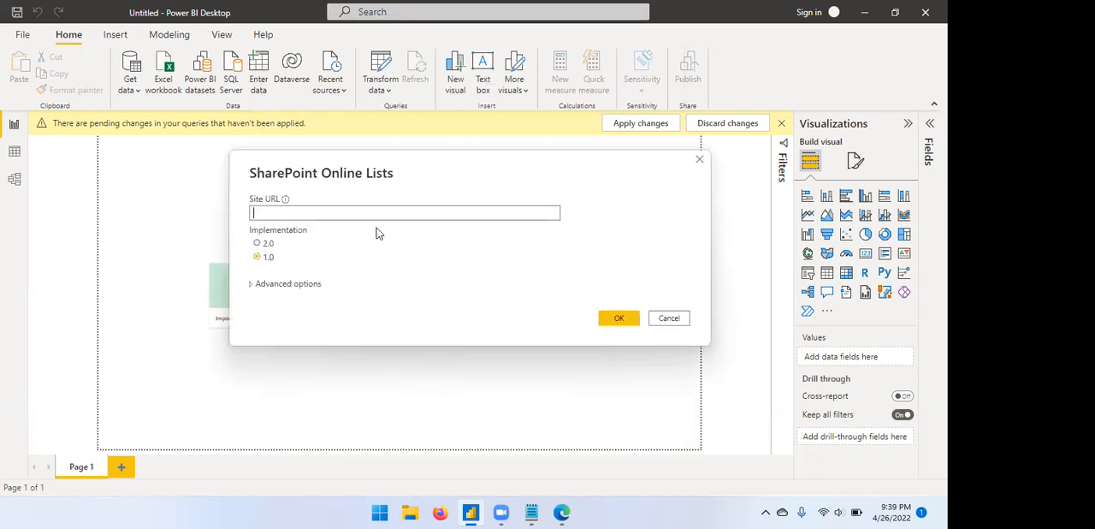
pyautogui.click(260, 244)
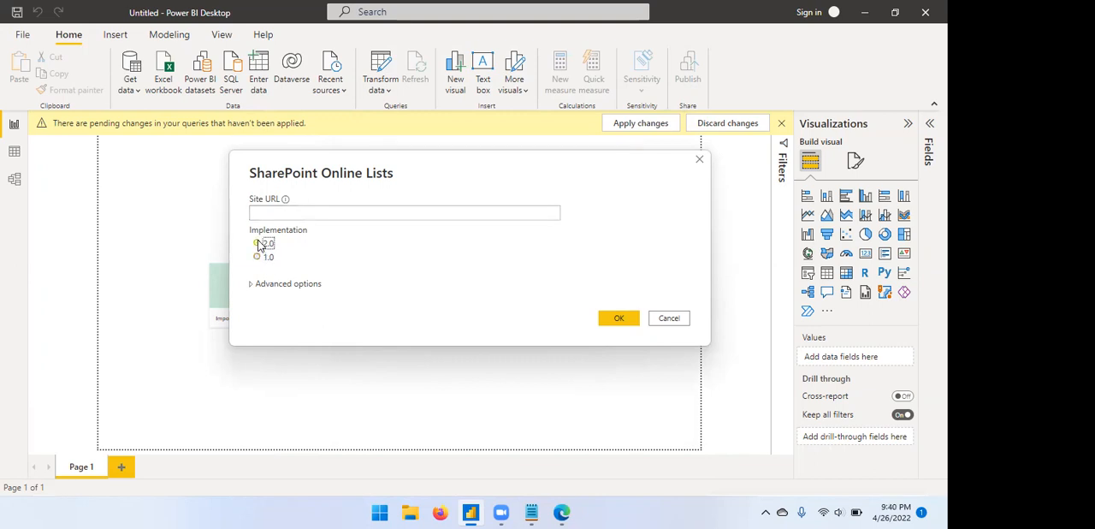
pyautogui.click(257, 259)
pyautogui.click(323, 213)
# Switch to the SharePoint site in Edge, open Sales List from the site contents and look through its items.
pyautogui.click(561, 511)
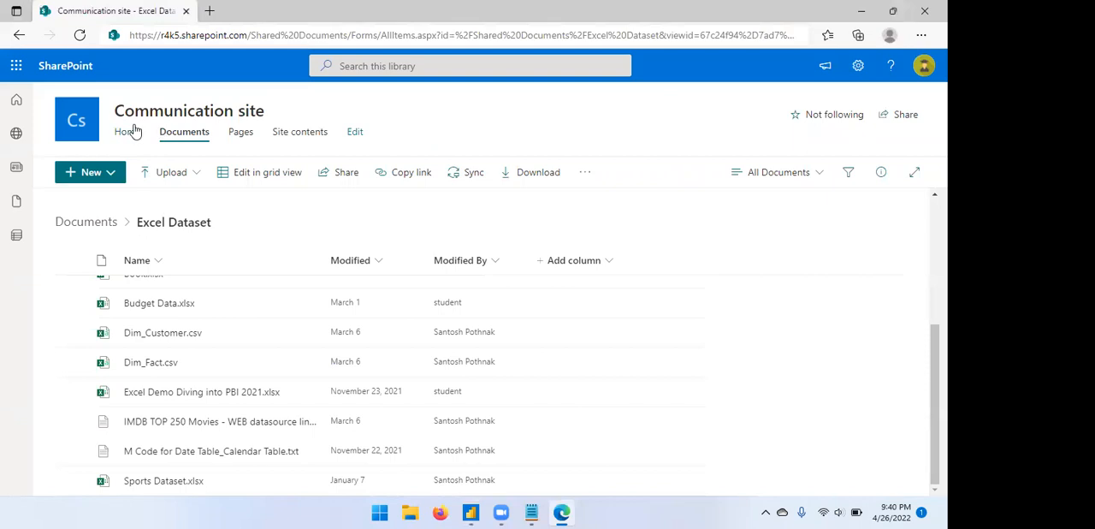
pyautogui.click(294, 133)
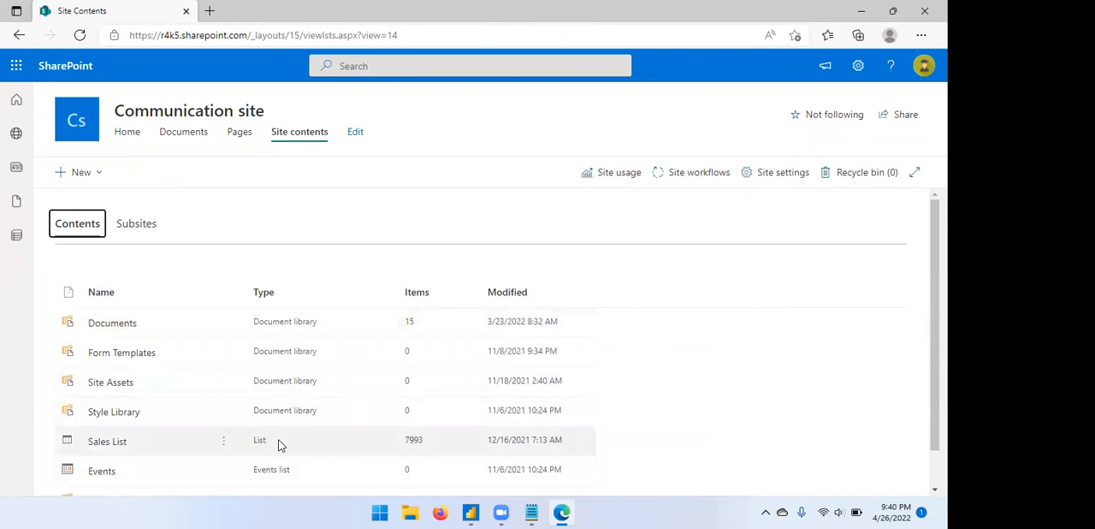
pyautogui.click(115, 442)
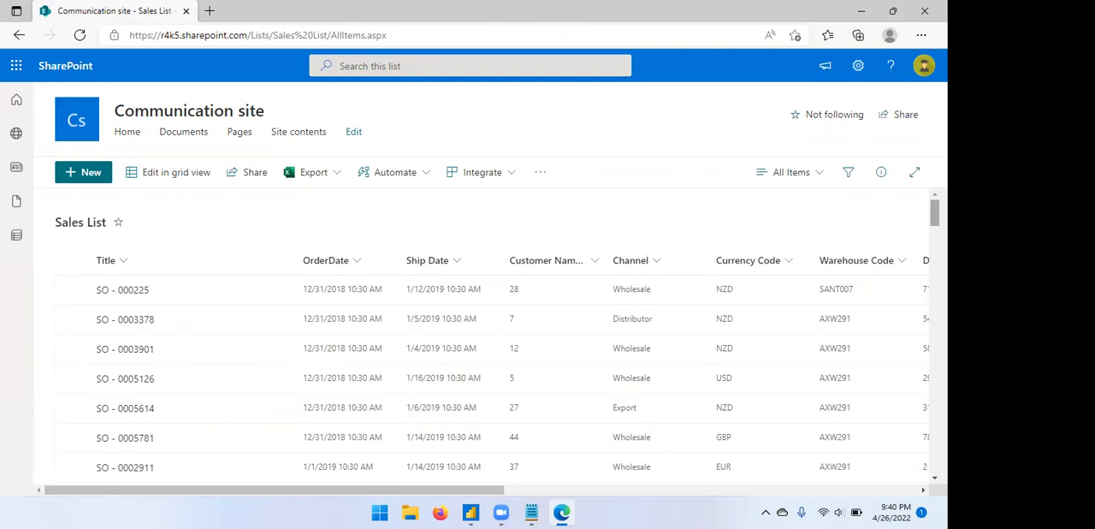
pyautogui.scroll(-3, 487, 376)
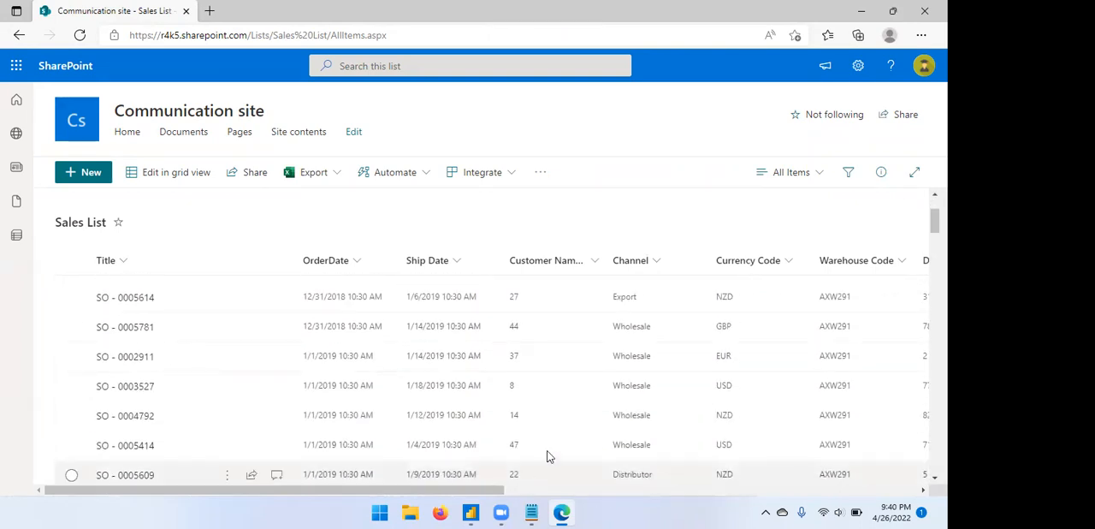
pyautogui.click(470, 512)
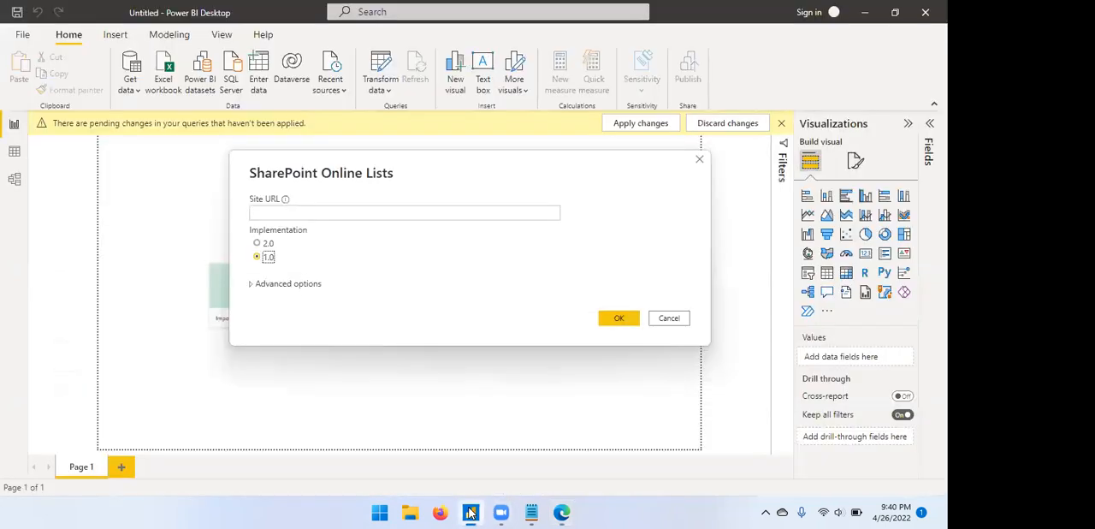
pyautogui.click(561, 511)
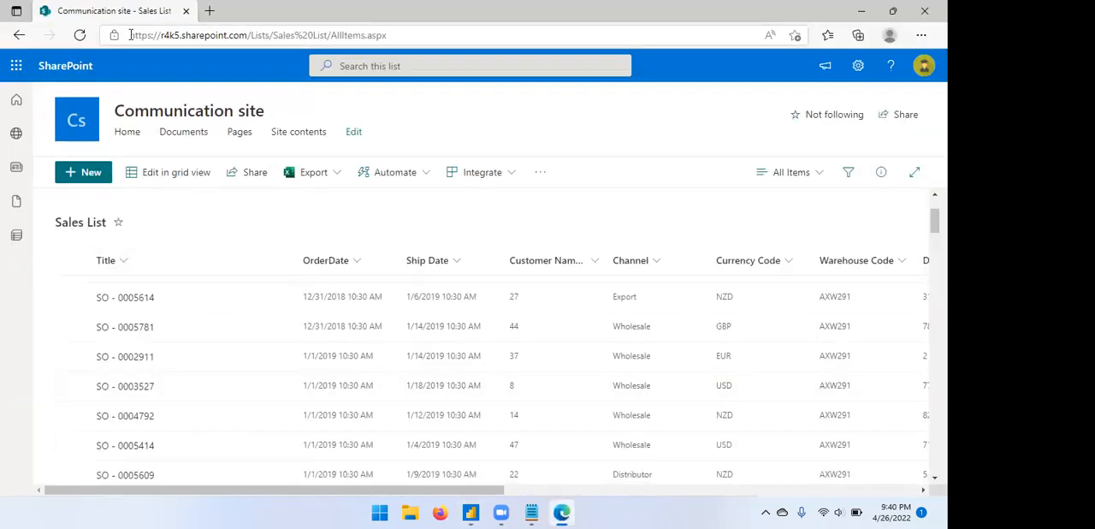
pyautogui.moveTo(131, 35); pyautogui.dragTo(254, 38)
pyautogui.hotkey('ctrl', 'c')
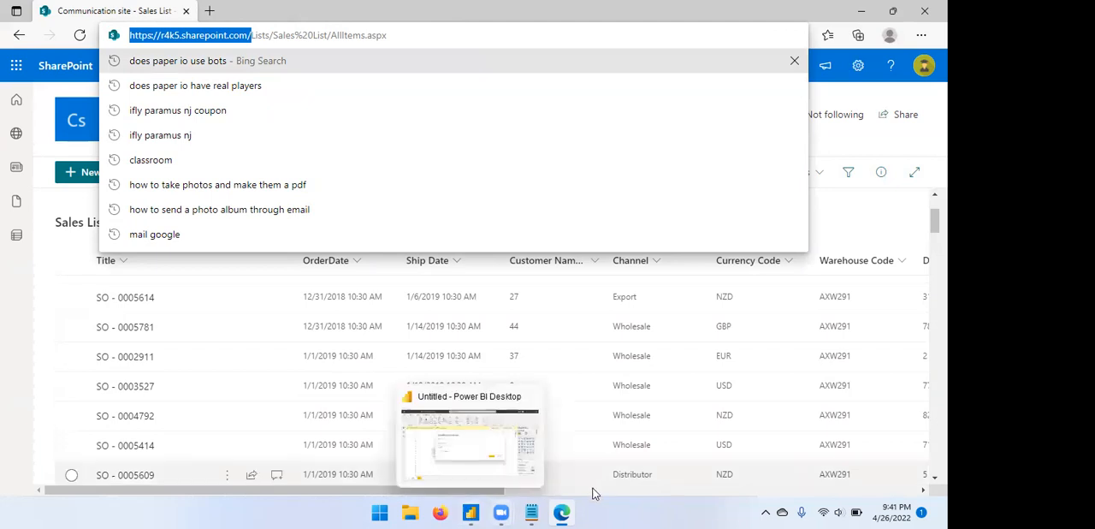
pyautogui.click(470, 511)
pyautogui.click(379, 208)
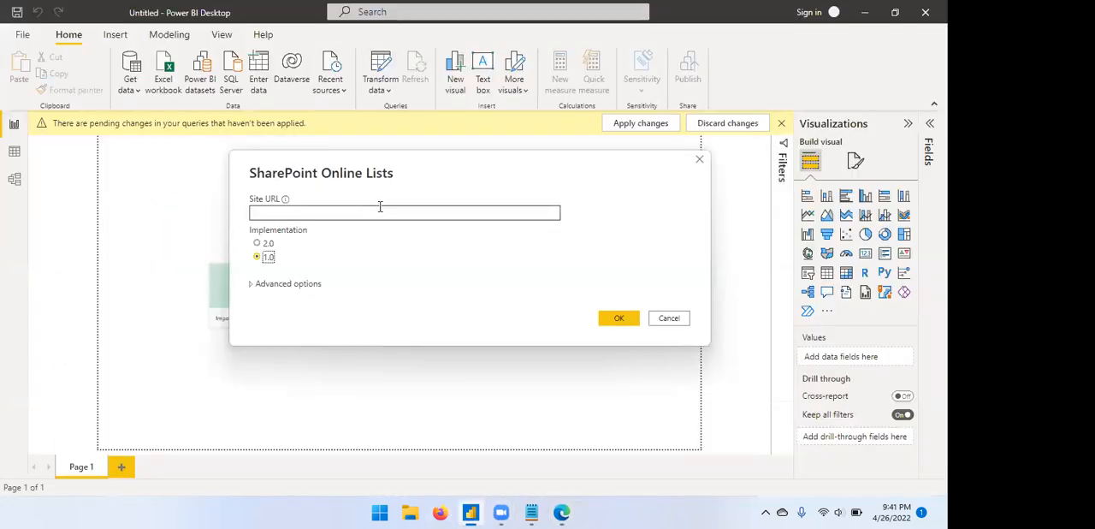
pyautogui.hotkey('ctrl', 'v')
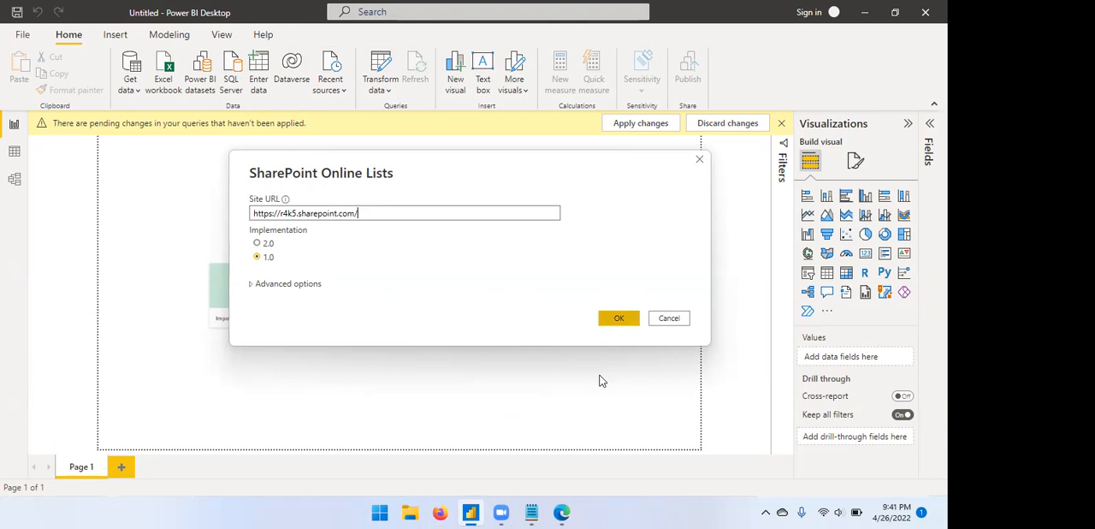
pyautogui.press('Return')
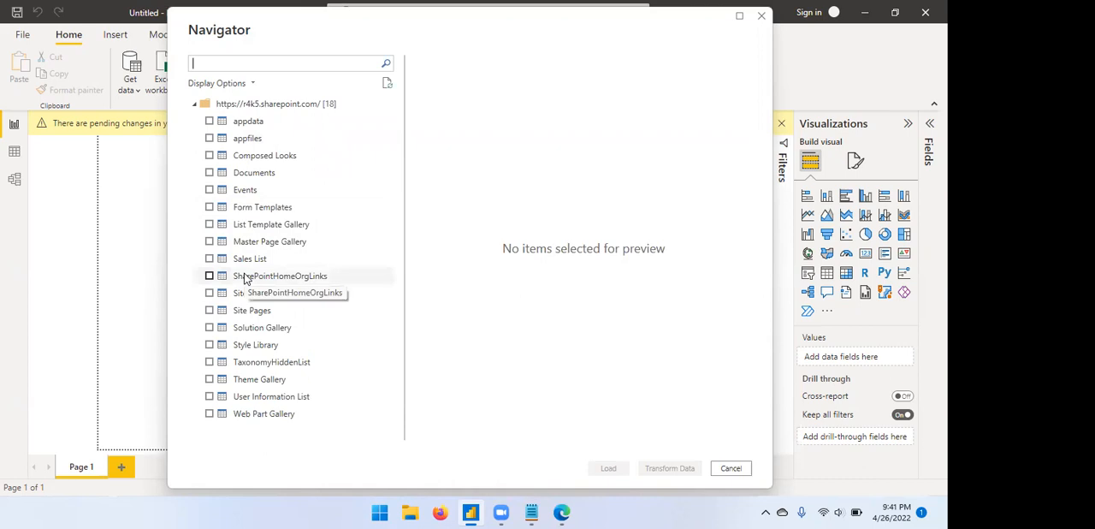
# Select Sales List among the site's lists and open it in Power Query Editor for transformation.
pyautogui.click(208, 262)
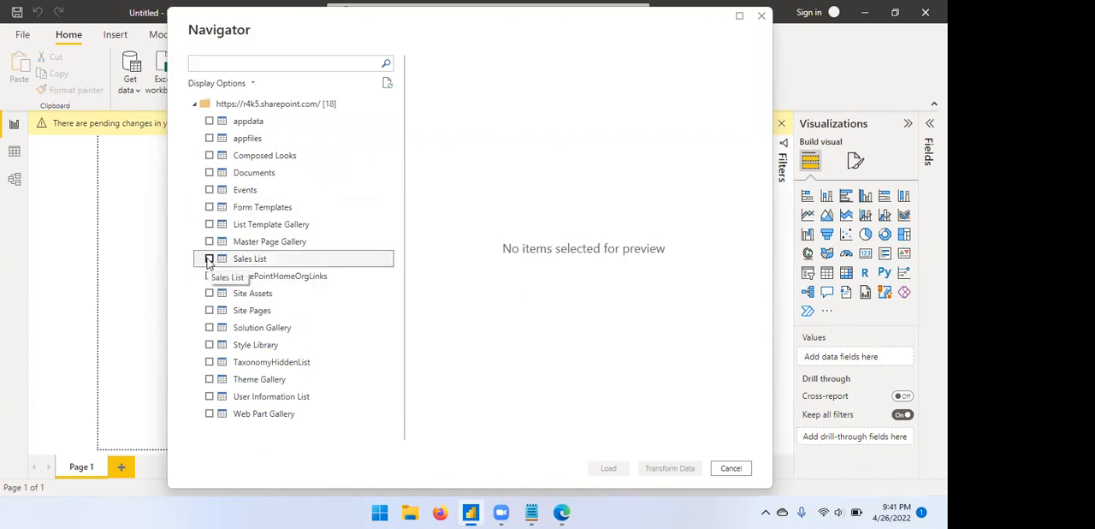
pyautogui.click(209, 259)
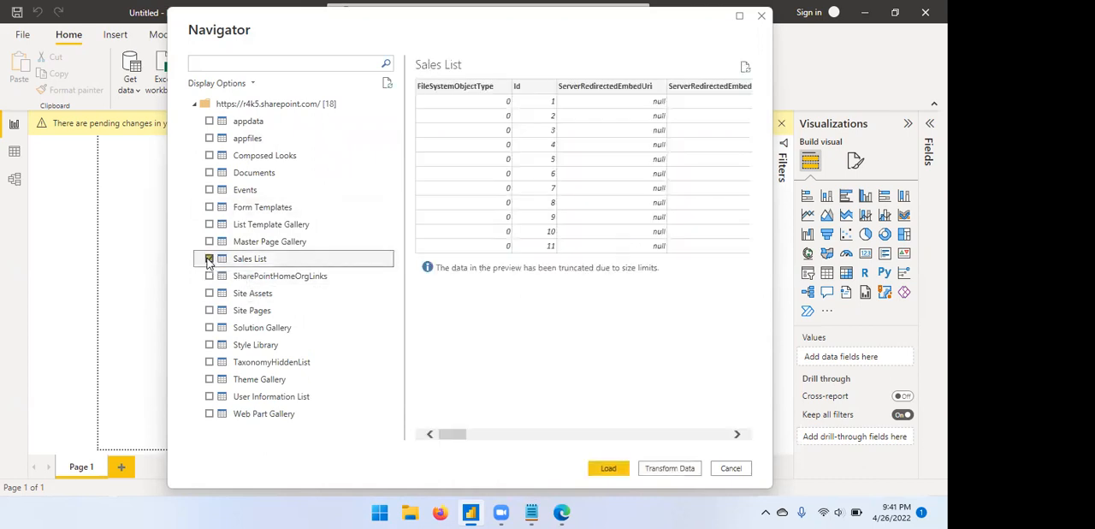
pyautogui.click(209, 260)
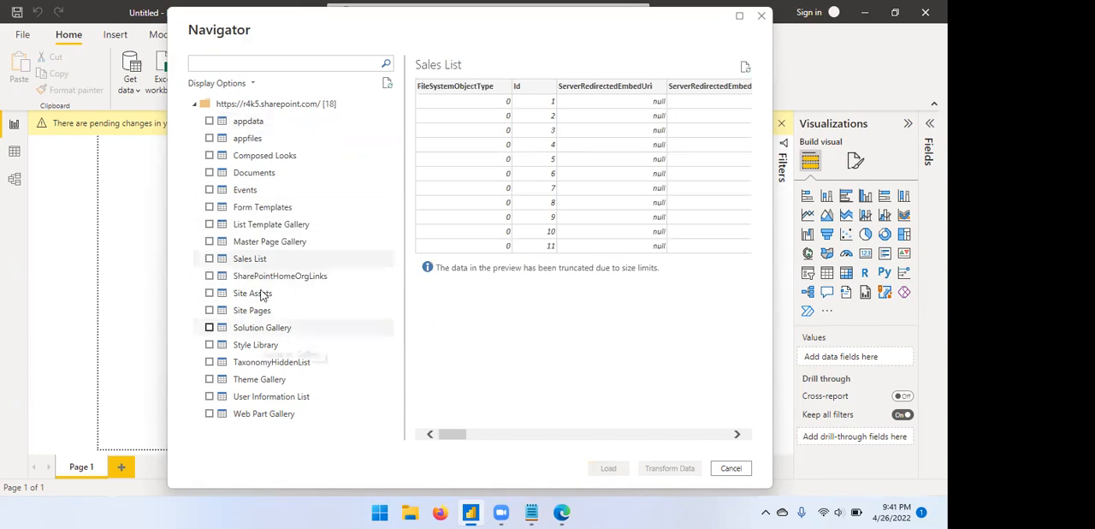
pyautogui.click(210, 259)
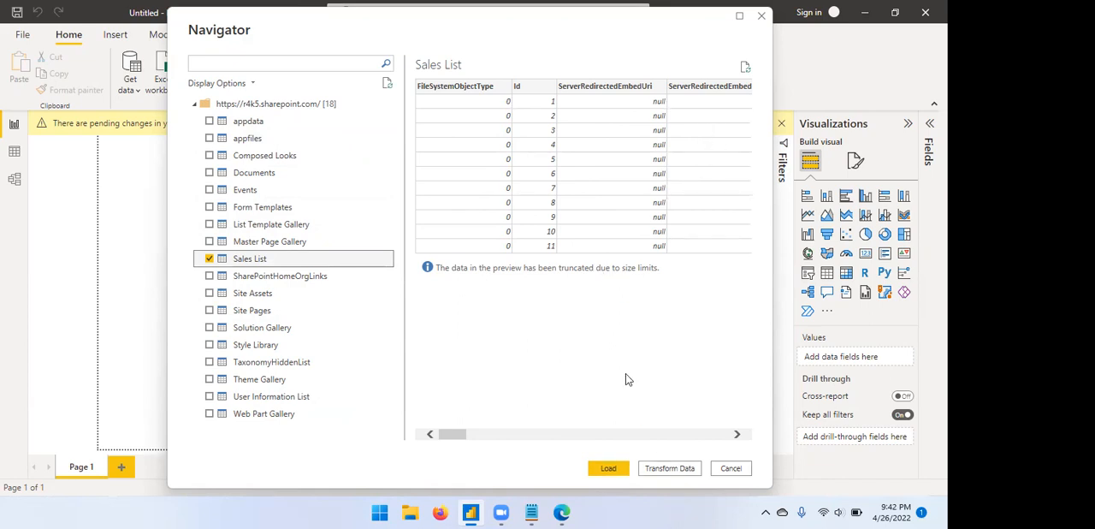
pyautogui.click(661, 470)
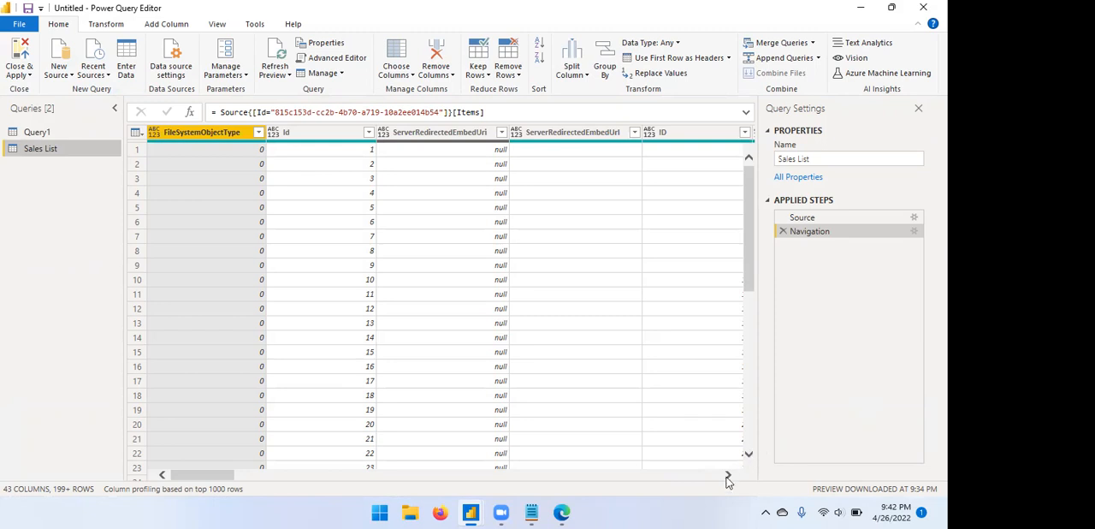
# Examine the leading columns of the Sales List query, from FileSystemObjectType through to GUID.
pyautogui.click(728, 477)
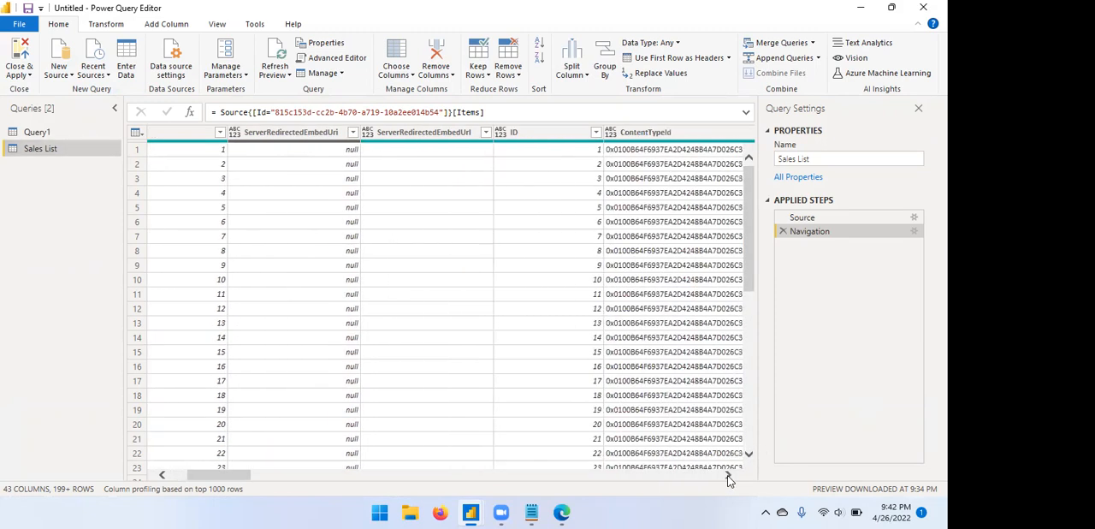
pyautogui.click(728, 476)
pyautogui.click(728, 477)
pyautogui.click(729, 476)
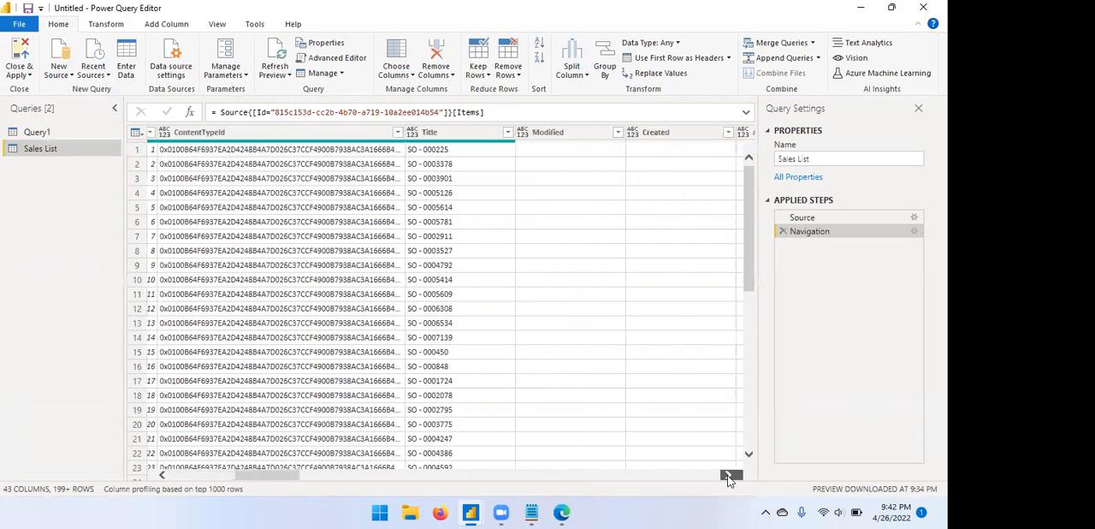
pyautogui.click(728, 477)
pyautogui.click(728, 476)
pyautogui.click(728, 477)
pyautogui.click(728, 476)
pyautogui.click(728, 477)
pyautogui.click(728, 477)
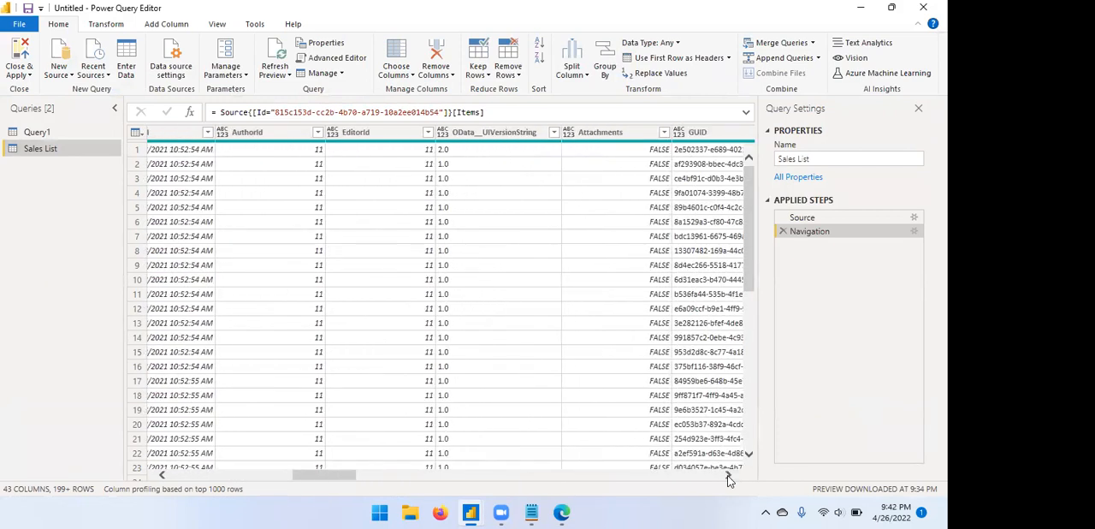
# Compare the column headings of Sales List in SharePoint with the field_1 to field_12 columns of the query.
pyautogui.click(562, 512)
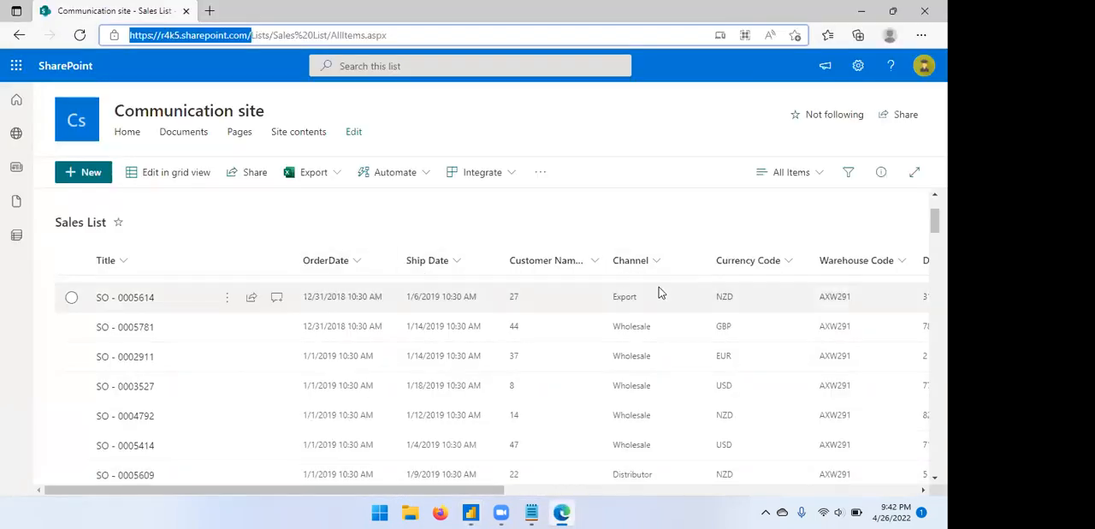
pyautogui.click(471, 511)
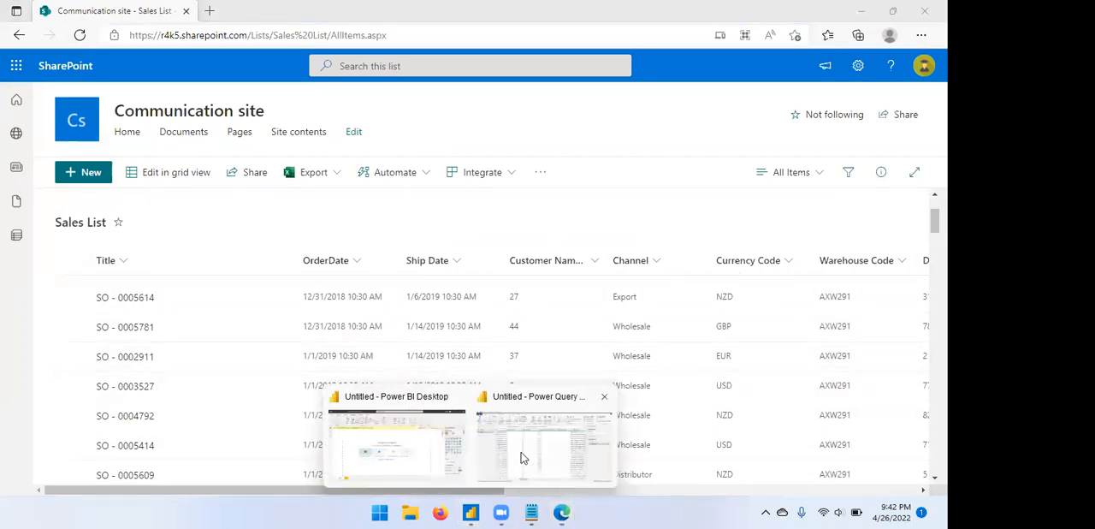
pyautogui.click(539, 443)
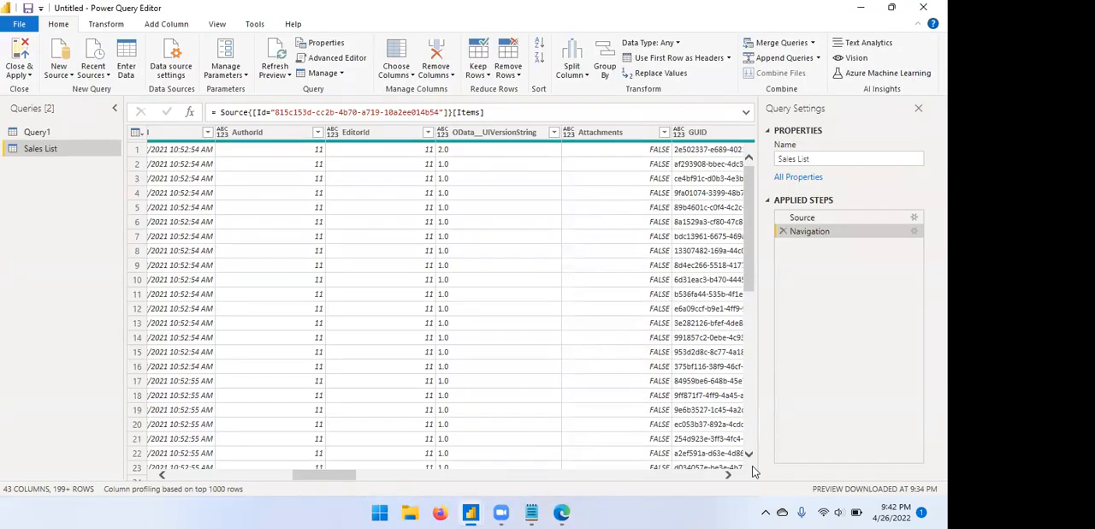
pyautogui.hscroll(3, 726, 476)
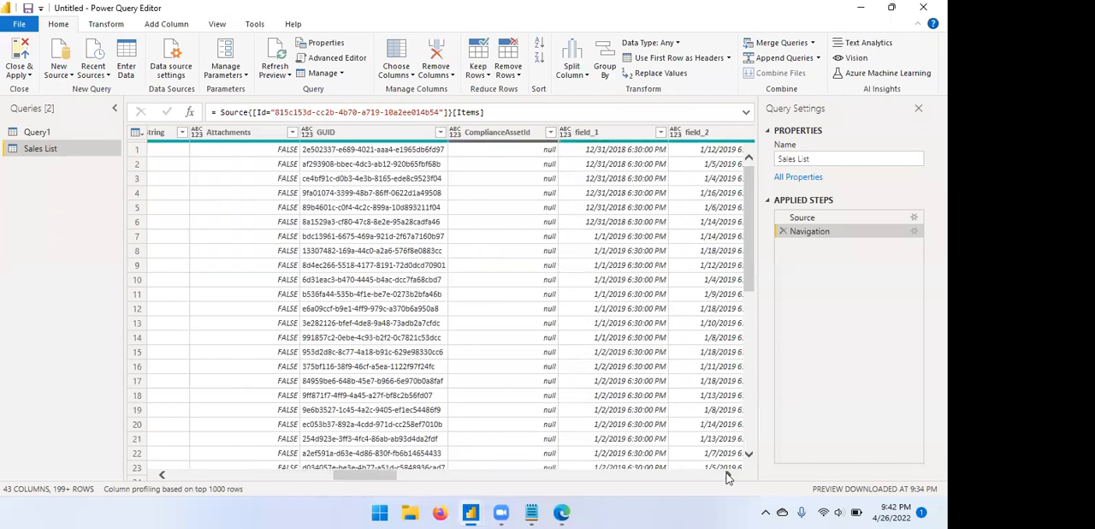
pyautogui.hscroll(4, 727, 476)
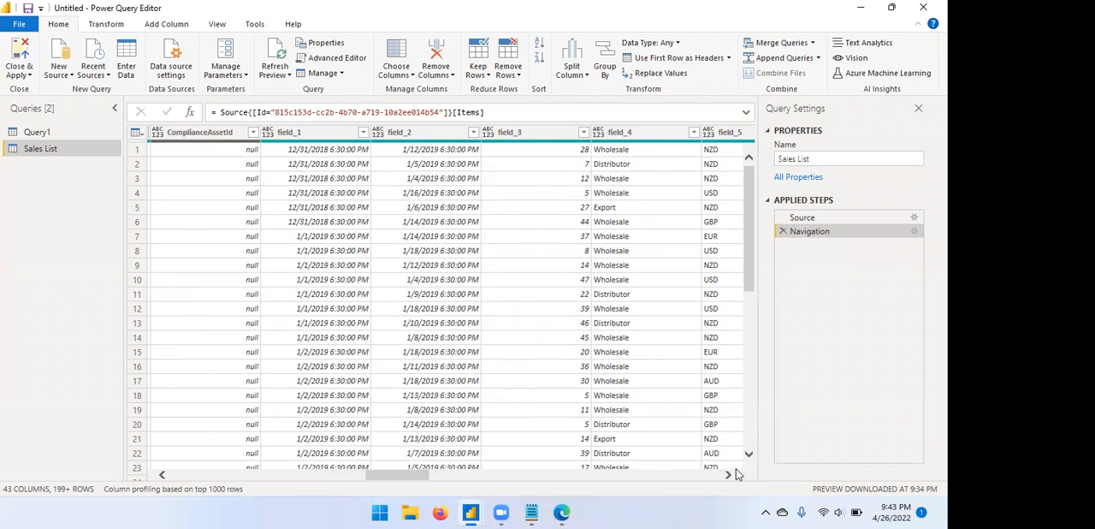
pyautogui.hscroll(3, 728, 476)
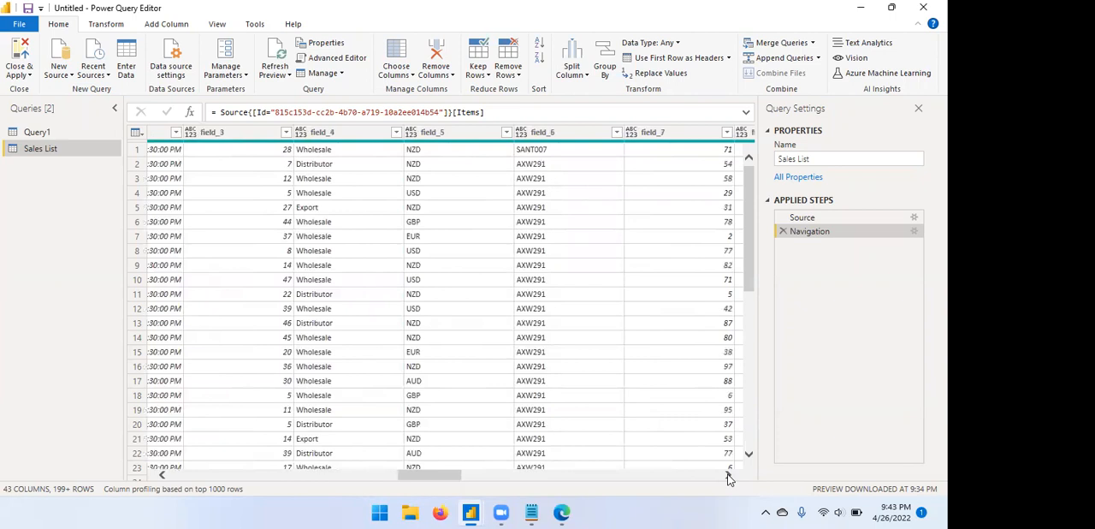
pyautogui.hscroll(2, 727, 477)
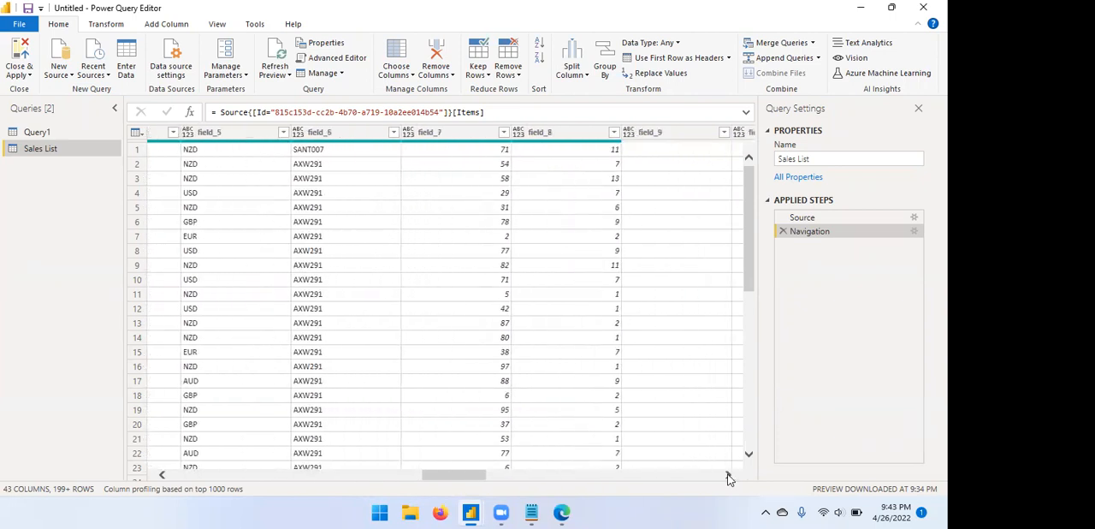
pyautogui.hscroll(5, 727, 476)
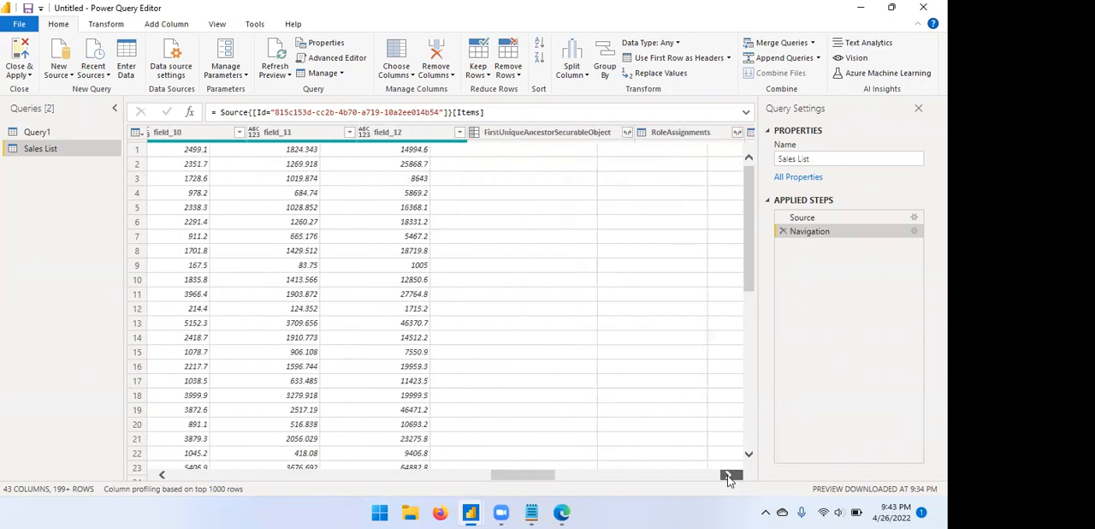
# Examine the Record and Table columns of the Sales List query through to Editor, and return to field_12.
pyautogui.hscroll(2, 727, 476)
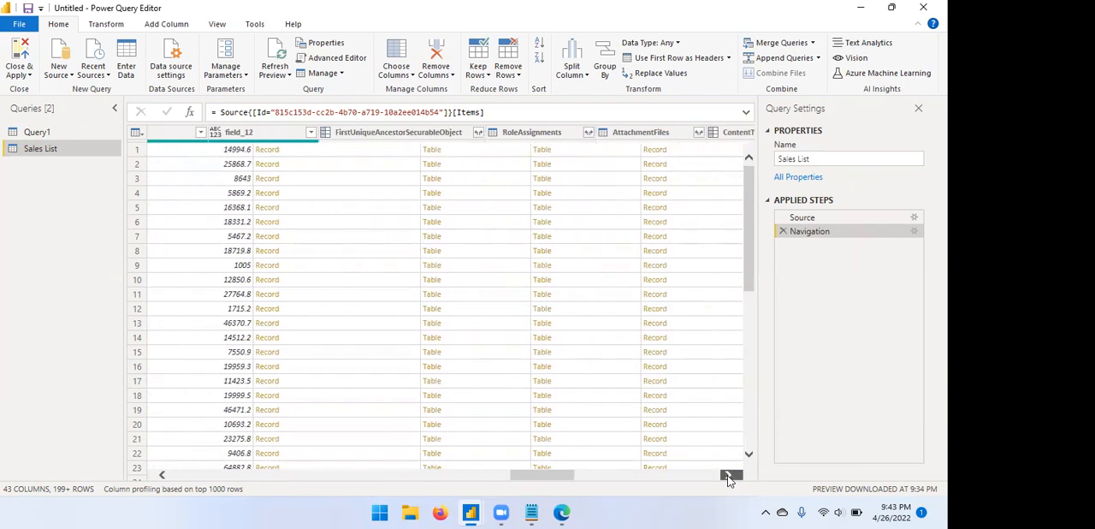
pyautogui.hscroll(2, 727, 477)
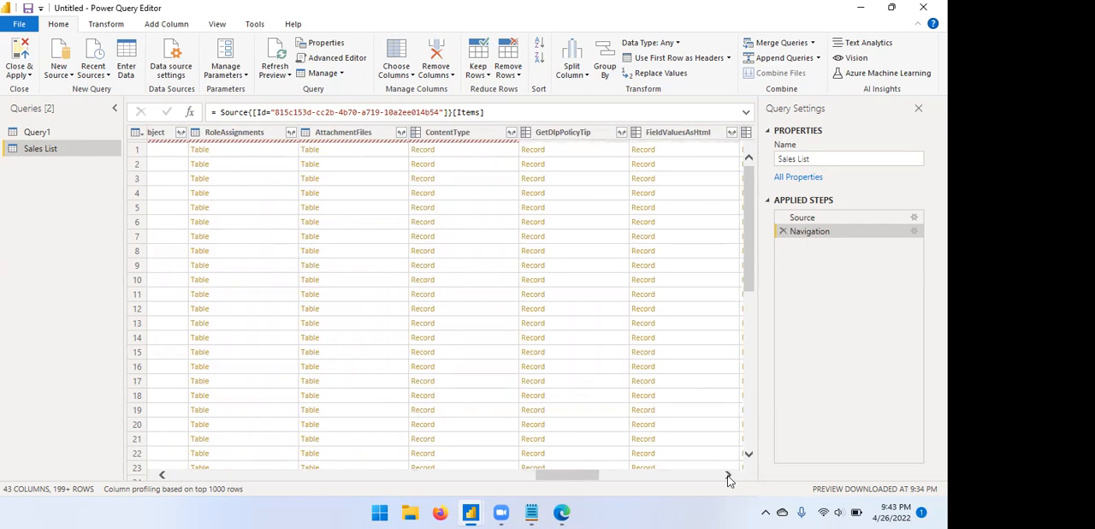
pyautogui.hscroll(2, 728, 481)
pyautogui.click(728, 476)
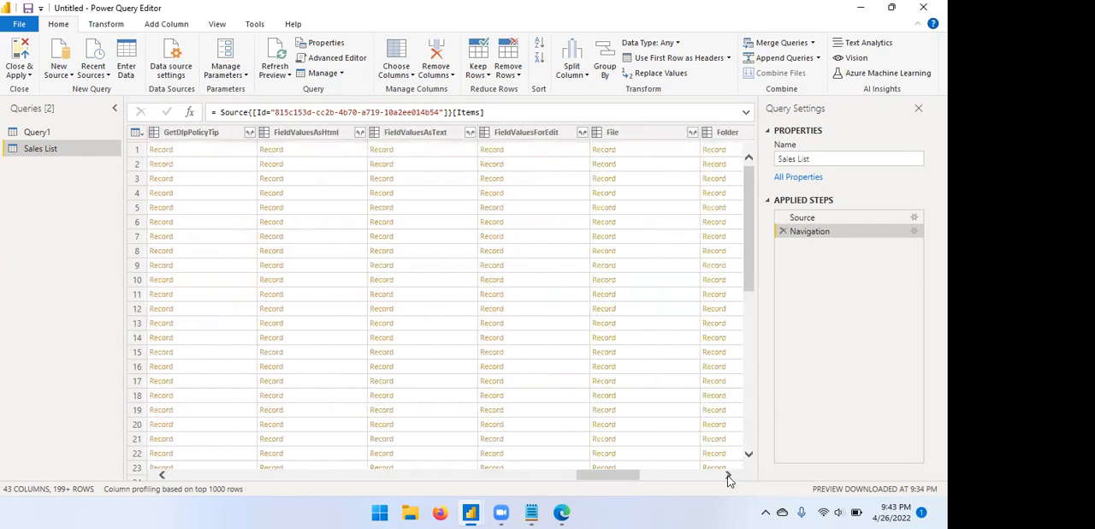
pyautogui.click(728, 476)
pyautogui.click(728, 475)
pyautogui.click(728, 476)
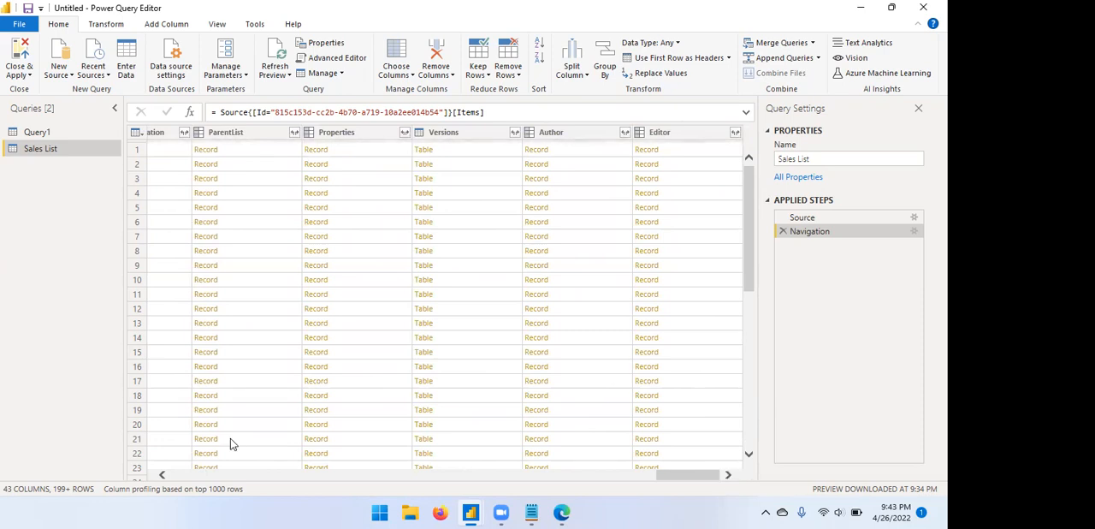
pyautogui.click(163, 476)
pyautogui.click(162, 476)
pyautogui.click(163, 475)
pyautogui.click(162, 476)
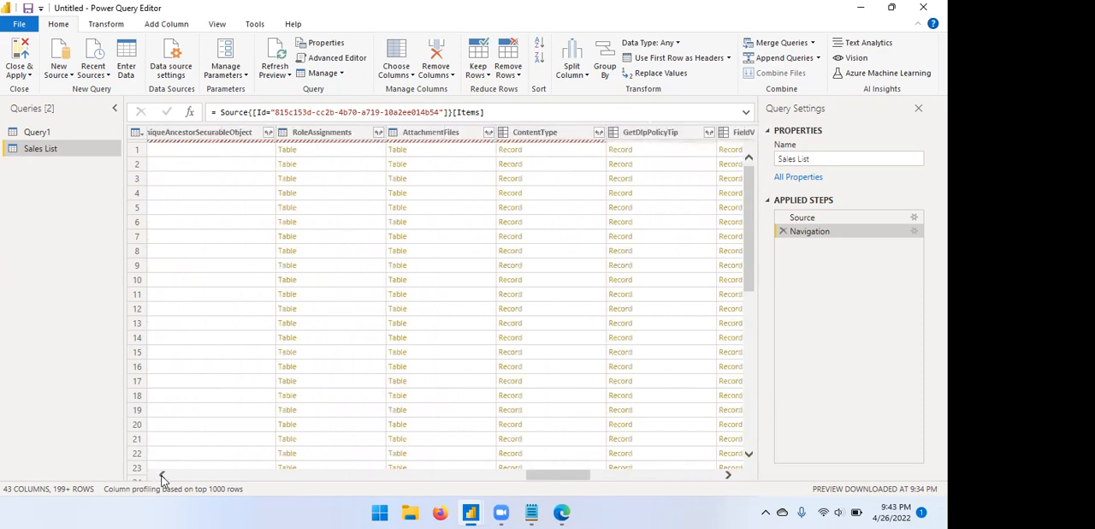
pyautogui.click(163, 476)
pyautogui.click(162, 476)
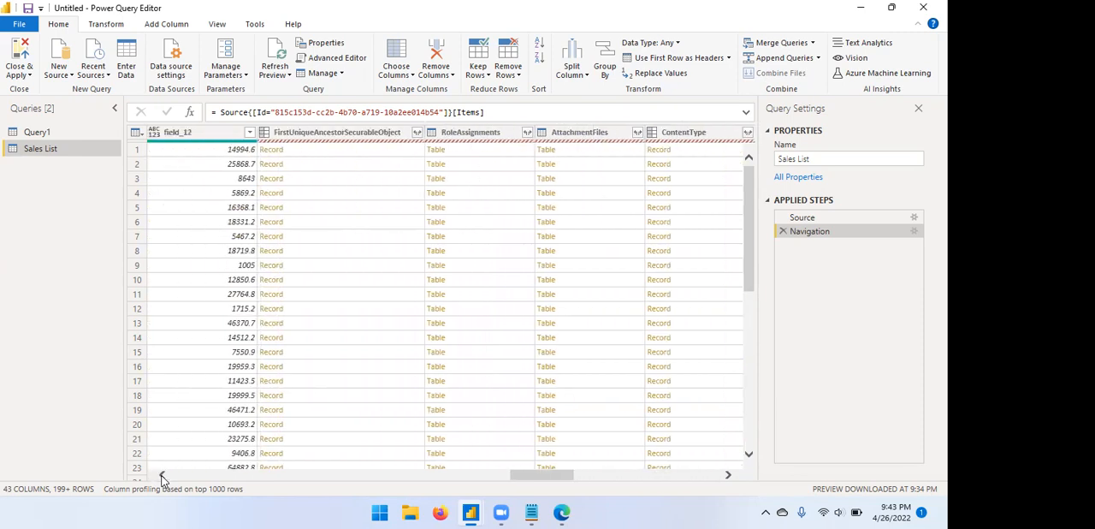
# Examine the Sales List query's columns from field_12 back through GUID and AuthorId to Created, Modified and Title.
pyautogui.click(162, 476)
pyautogui.click(162, 476)
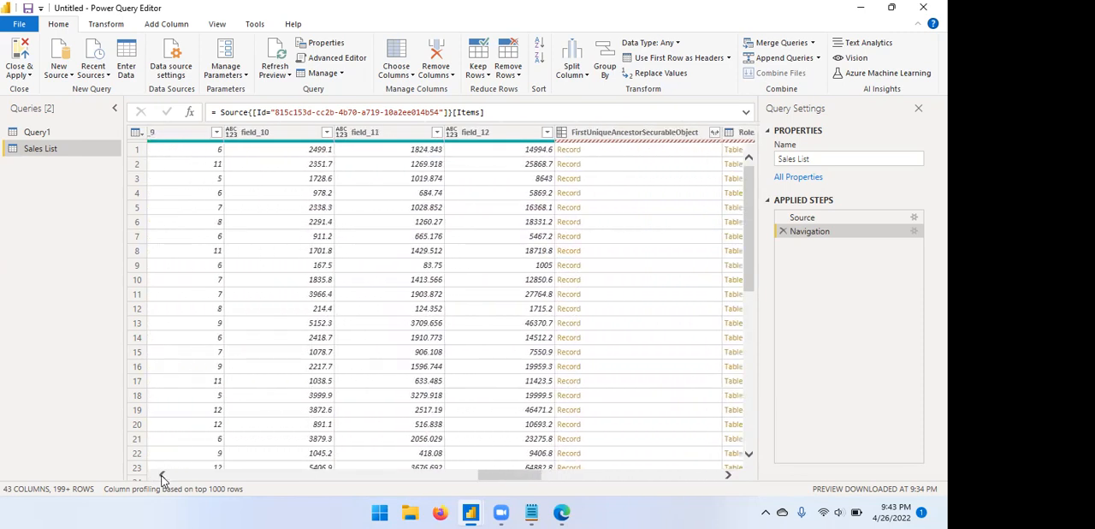
pyautogui.click(163, 475)
pyautogui.click(163, 475)
pyautogui.click(162, 475)
pyautogui.click(163, 476)
pyautogui.click(162, 476)
pyautogui.click(163, 475)
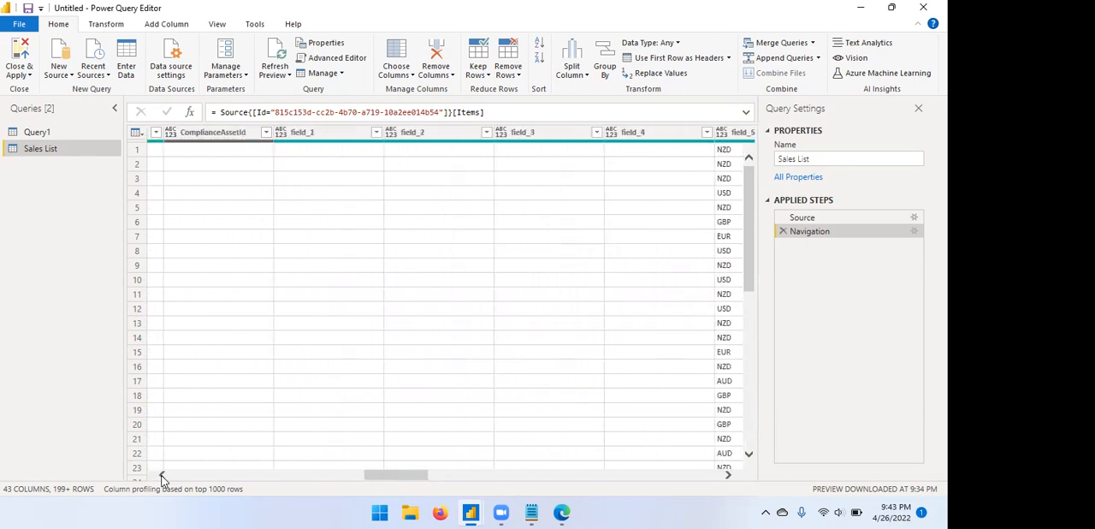
pyautogui.click(163, 476)
pyautogui.click(163, 476)
pyautogui.click(163, 476)
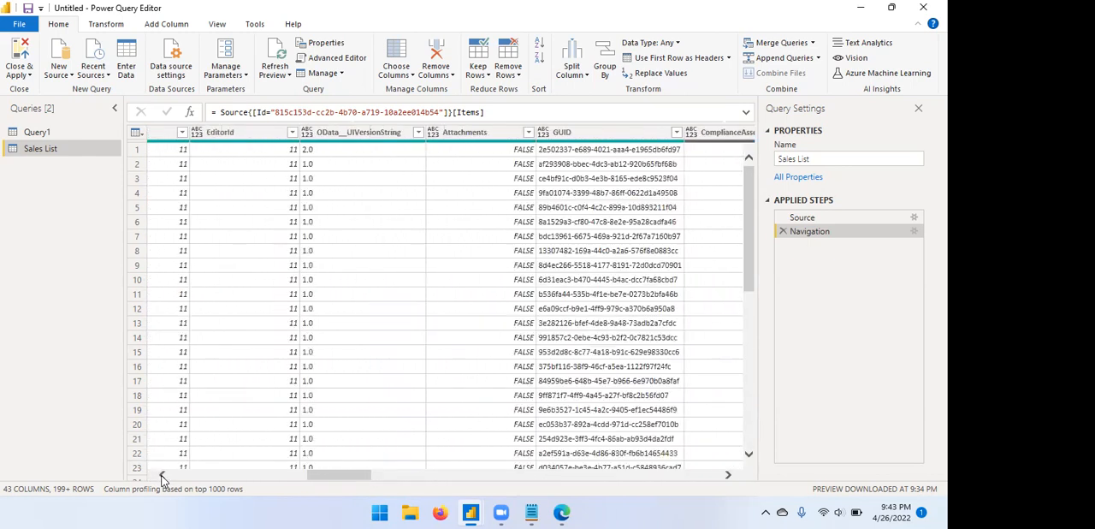
pyautogui.click(163, 476)
pyautogui.click(162, 475)
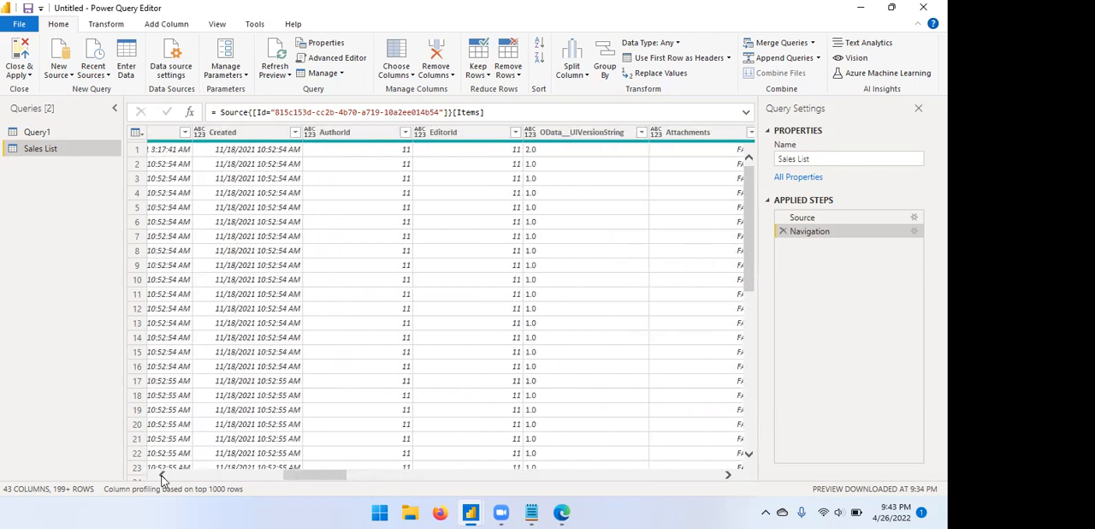
pyautogui.click(162, 475)
pyautogui.click(163, 476)
pyautogui.click(162, 475)
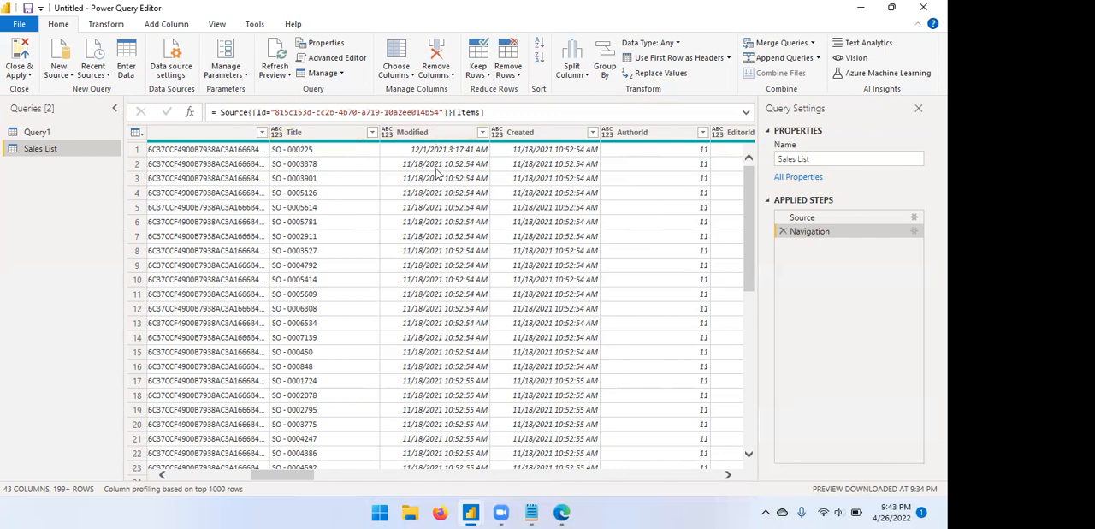
# Compare the SharePoint Sales List with the query, and examine the rows of its Modified, Created, AuthorId and EditorId columns.
pyautogui.click(562, 512)
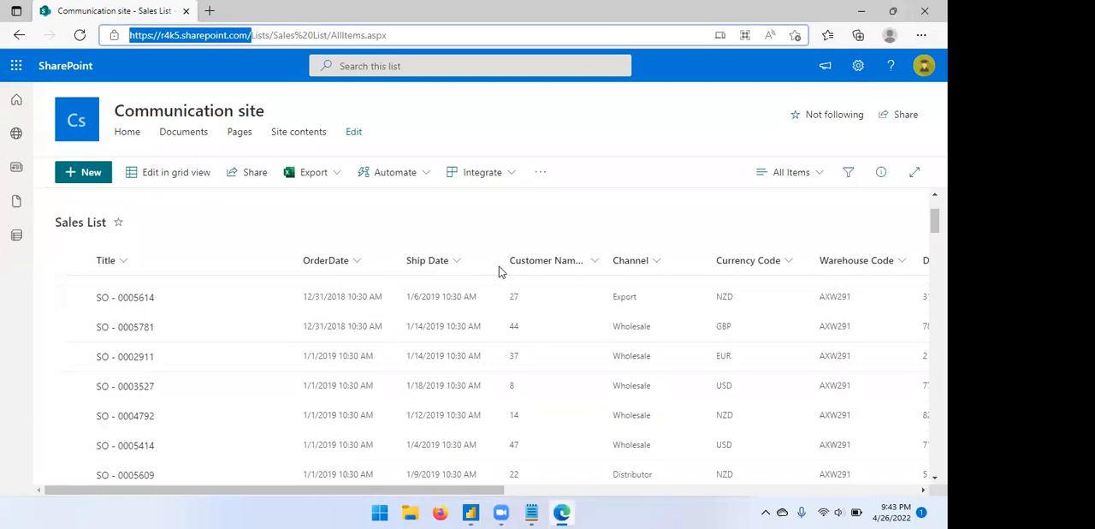
pyautogui.click(471, 512)
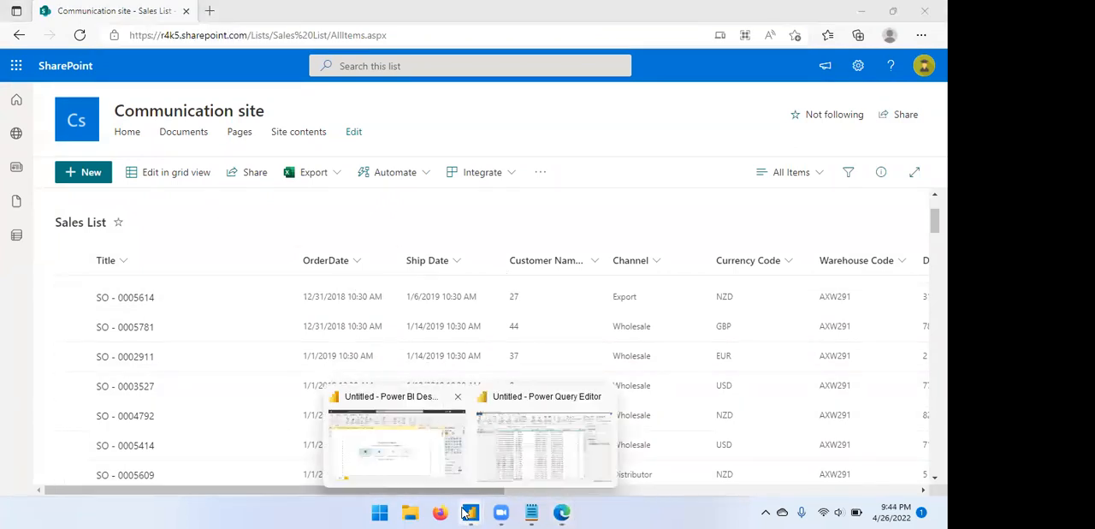
pyautogui.click(520, 441)
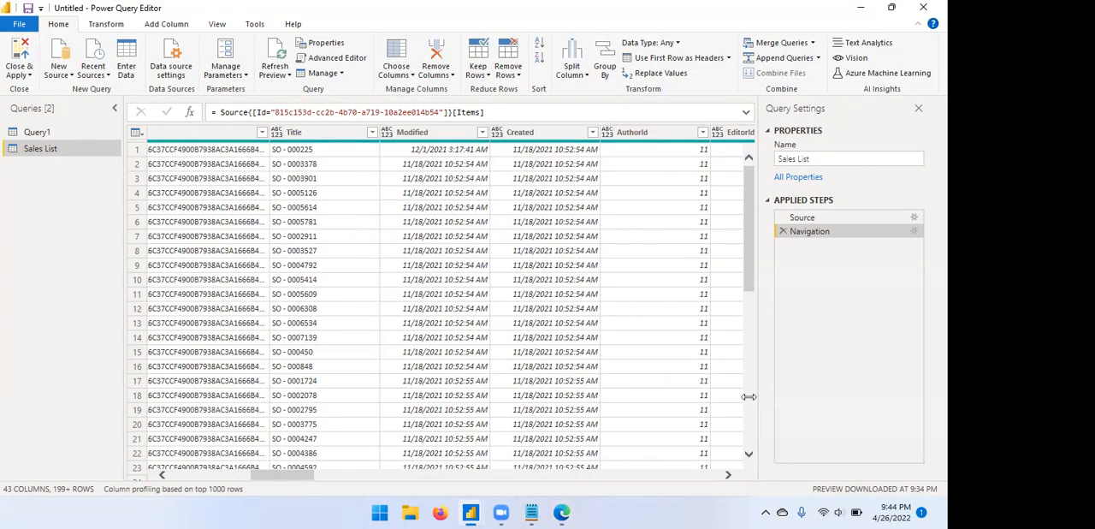
pyautogui.hscroll(3, 728, 476)
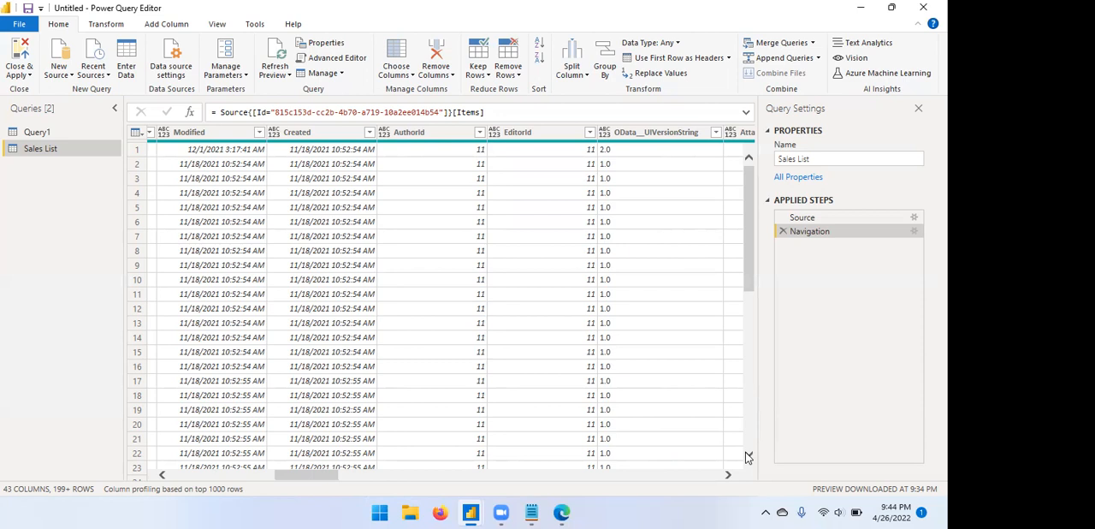
pyautogui.scroll(-1, 749, 457)
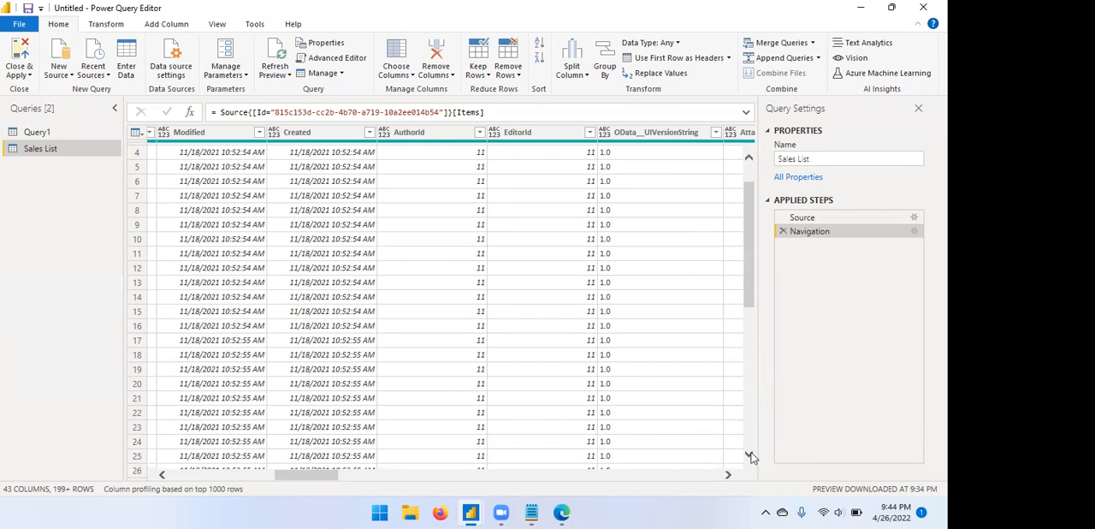
pyautogui.scroll(-2, 749, 460)
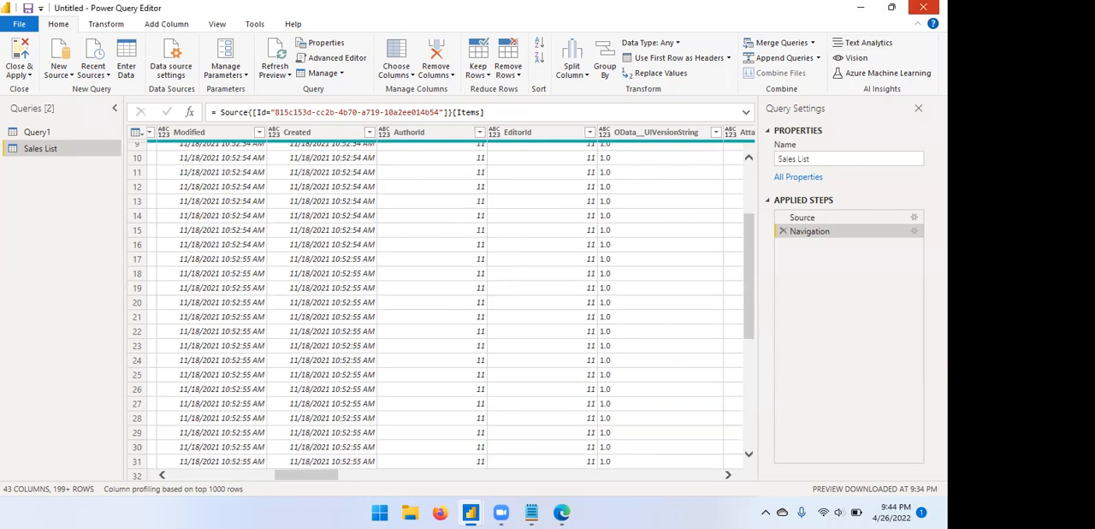
# Close Power Query Editor without applying the changes and switch to the Power BI Desktop report.
pyautogui.click(923, 6)
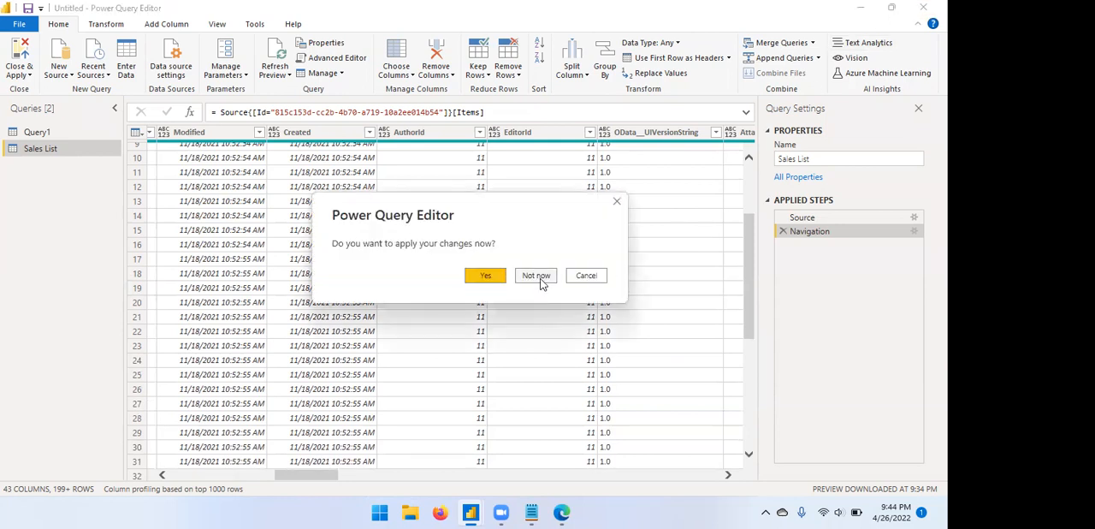
pyautogui.click(536, 275)
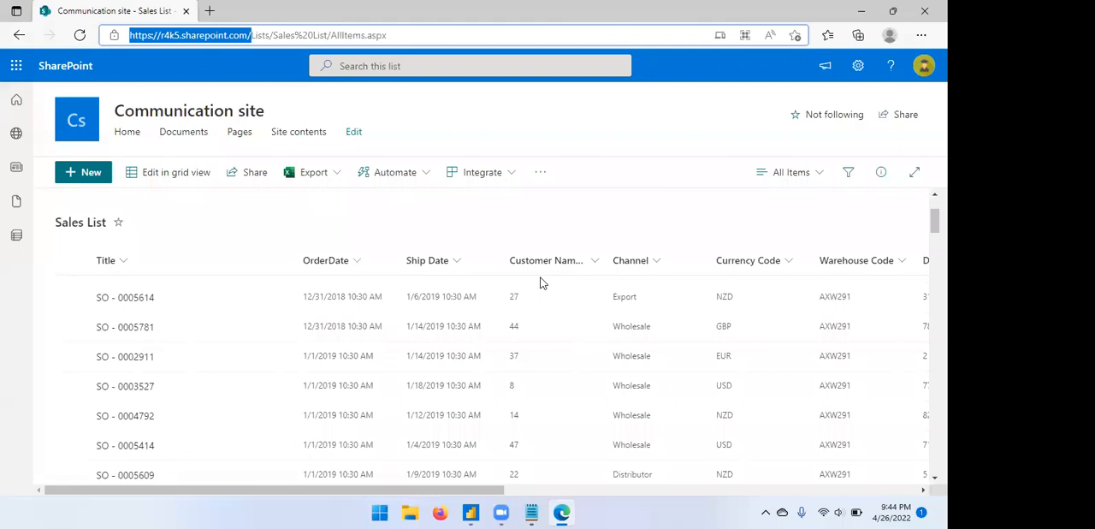
pyautogui.click(469, 512)
# Start a new data connection with the Text/CSV connector from the full list of data sources.
pyautogui.click(133, 89)
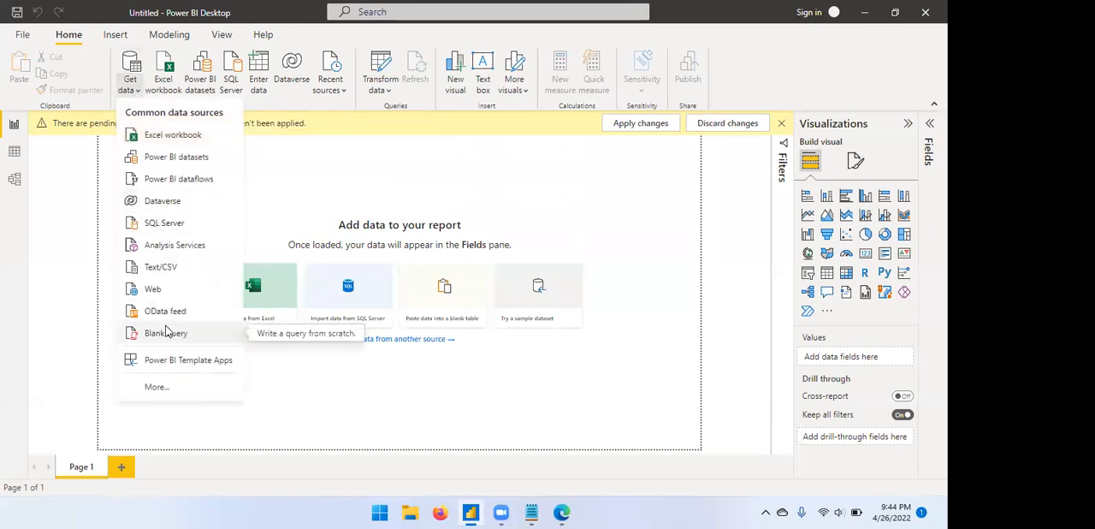
pyautogui.click(158, 388)
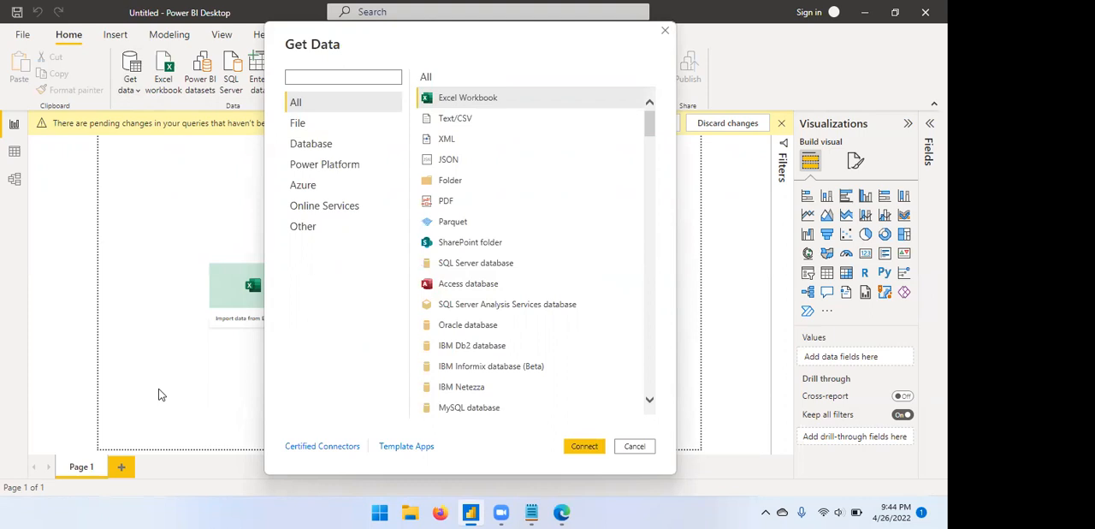
pyautogui.click(465, 121)
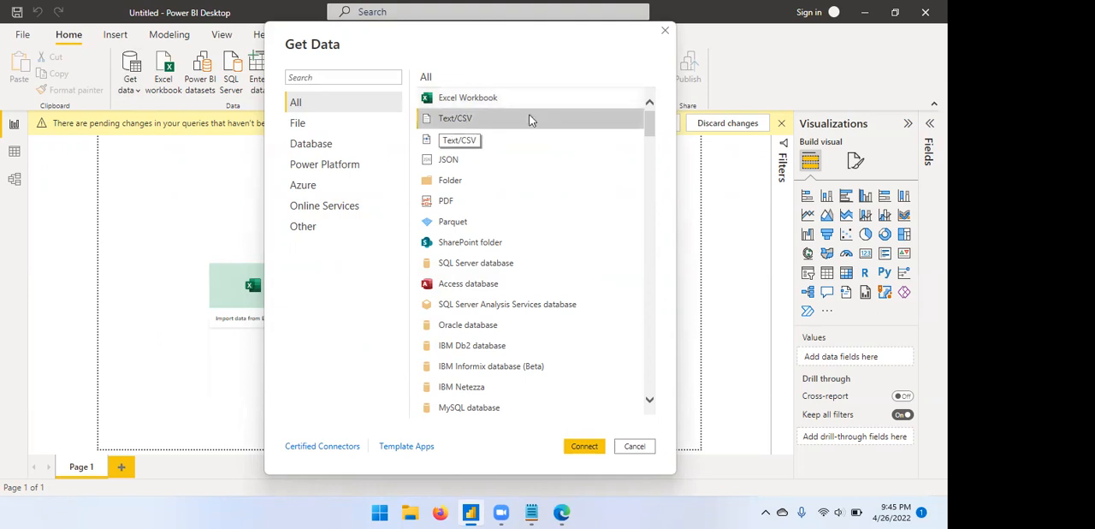
pyautogui.click(582, 451)
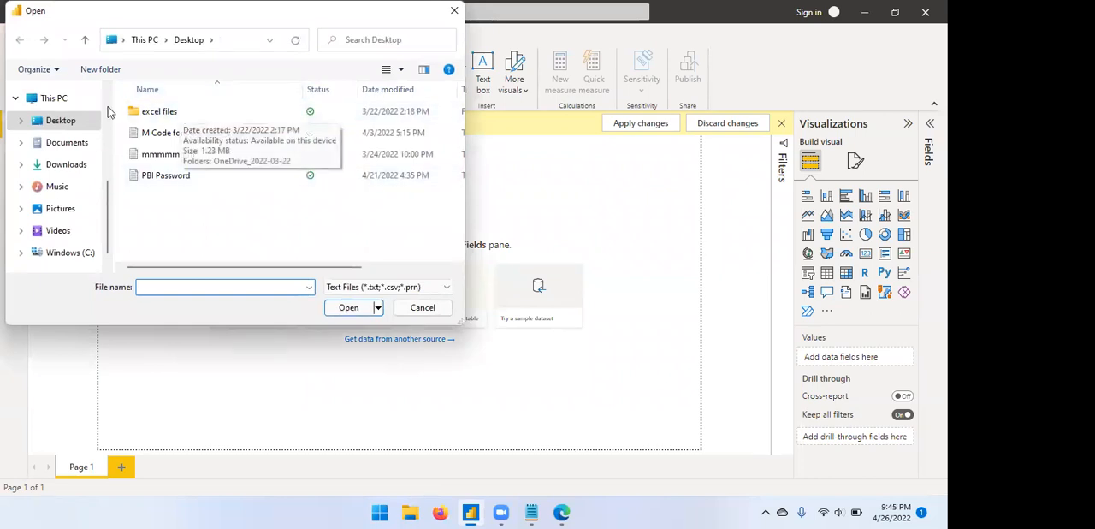
# Open the Dim_Customer file from the Excel Dataset folder inside the desktop's excel files folder.
pyautogui.doubleClick(185, 114)
pyautogui.doubleClick(185, 114)
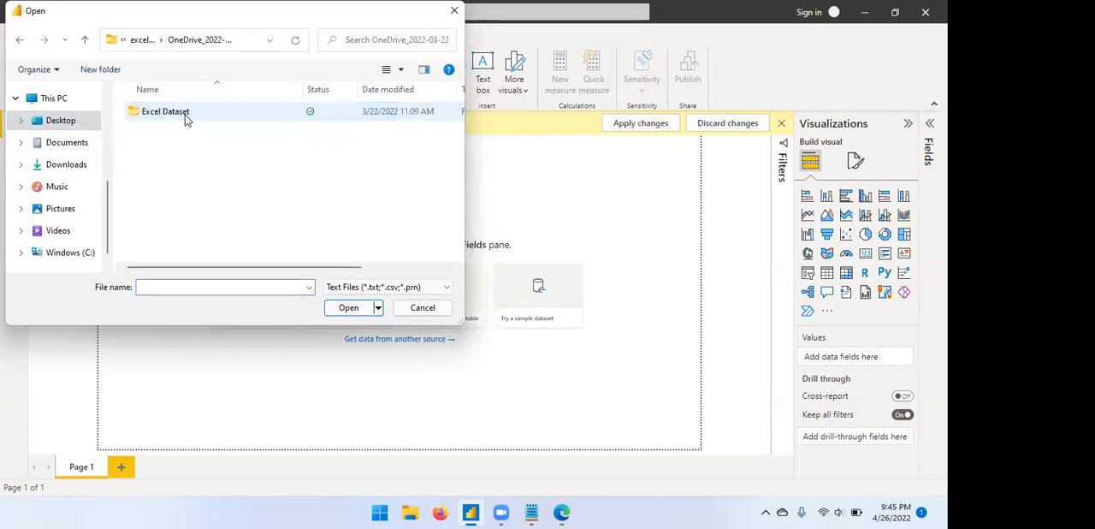
pyautogui.doubleClick(185, 114)
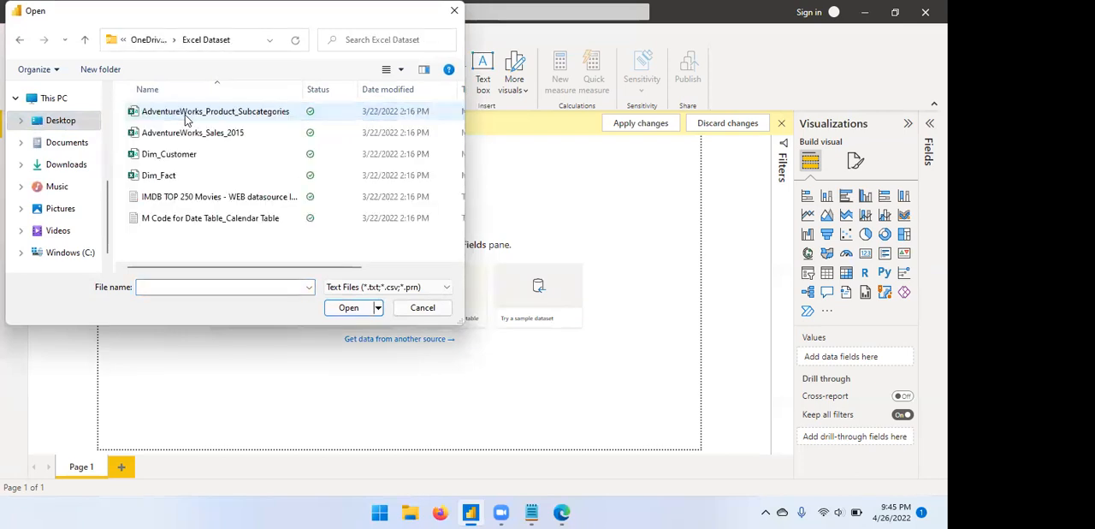
pyautogui.click(186, 161)
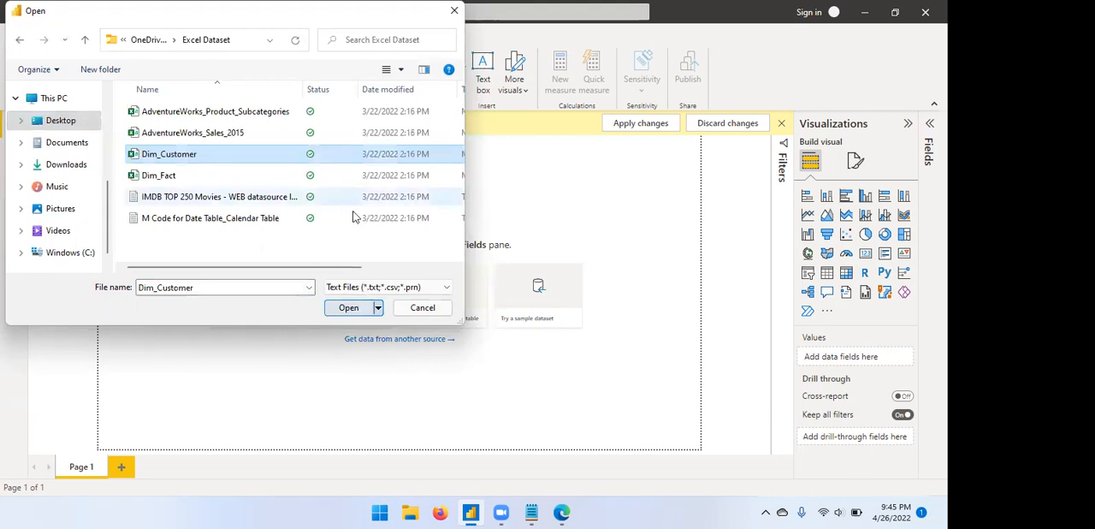
pyautogui.press('Return')
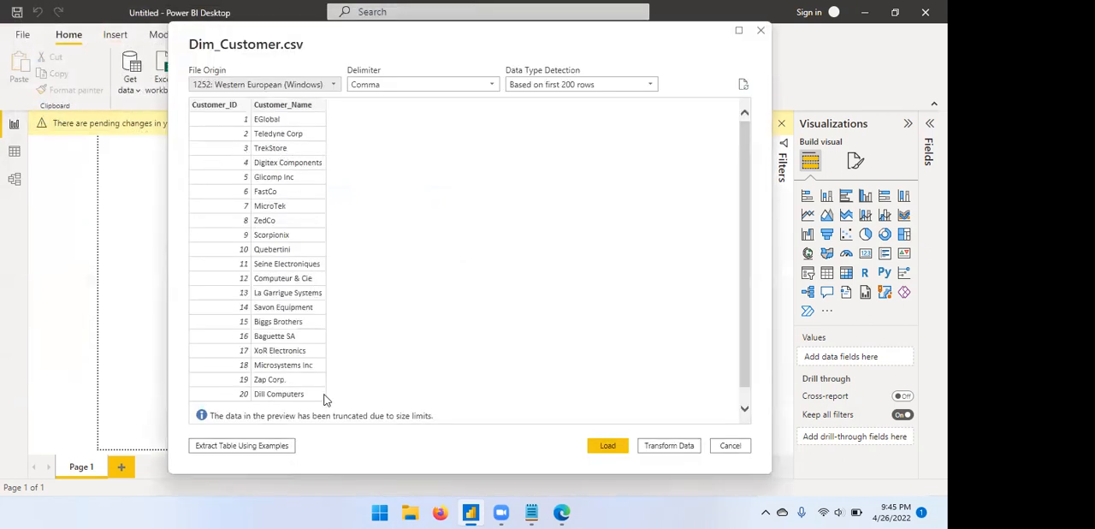
# Bring the Dim_Customer data into Power Query Editor for transformation, and close the editor without applying the changes.
pyautogui.click(670, 447)
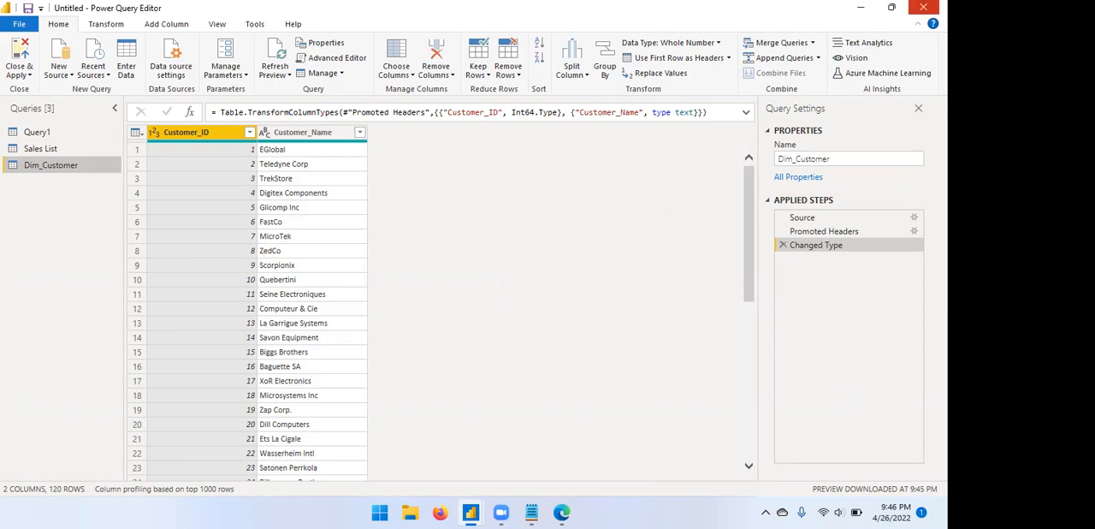
pyautogui.click(923, 7)
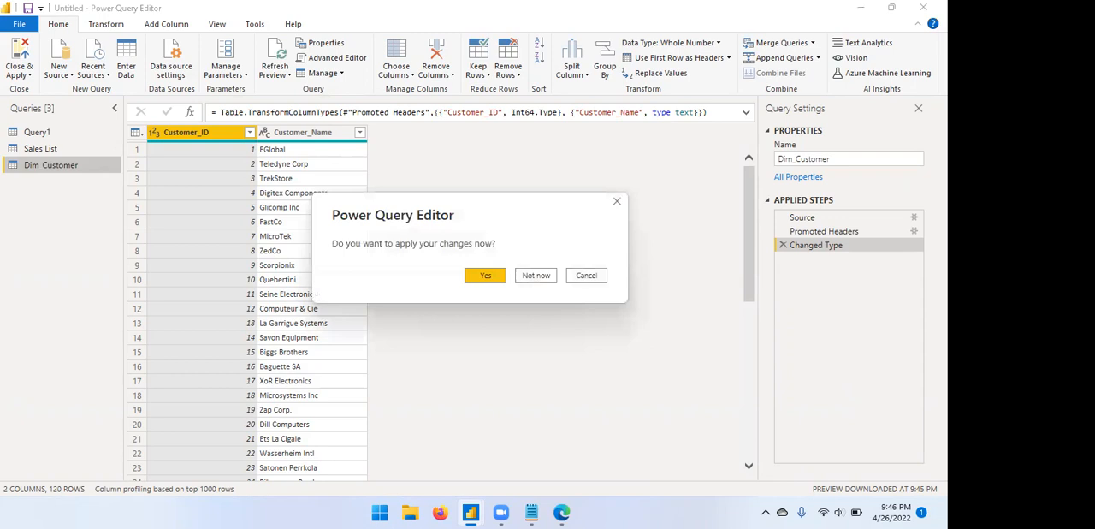
pyautogui.click(539, 278)
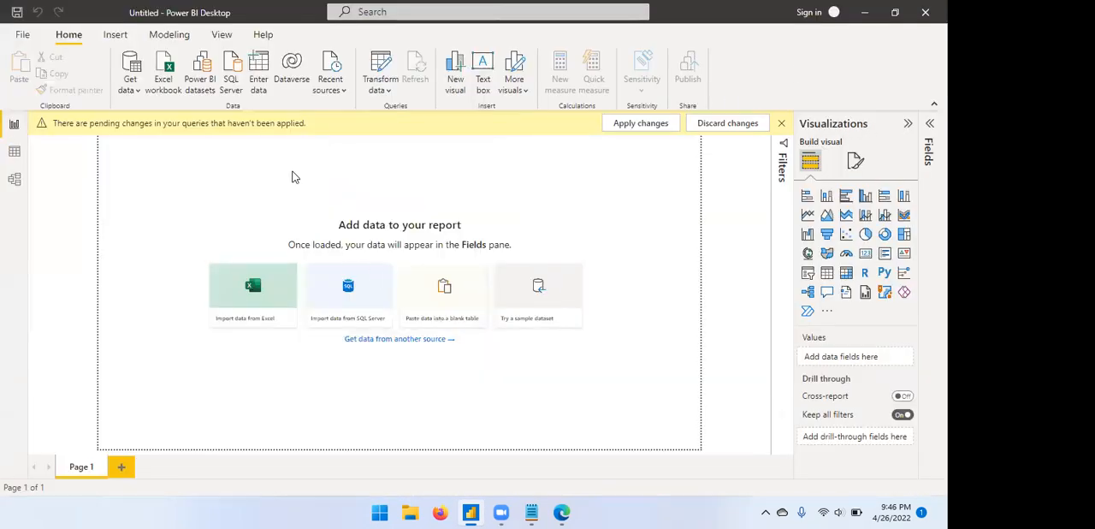
# Start another data connection with the Excel Workbook connector from the full list of data sources.
pyautogui.click(139, 92)
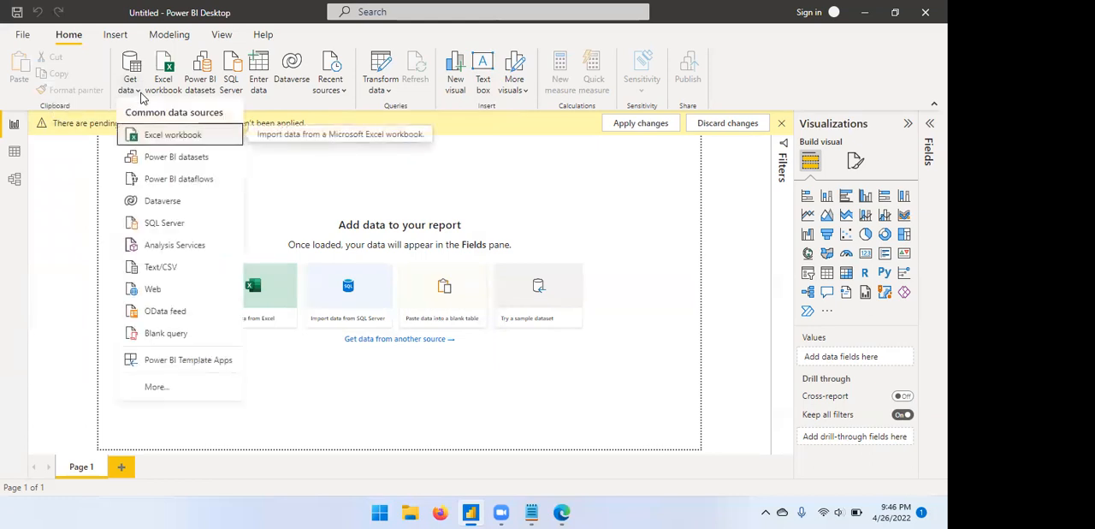
pyautogui.click(156, 386)
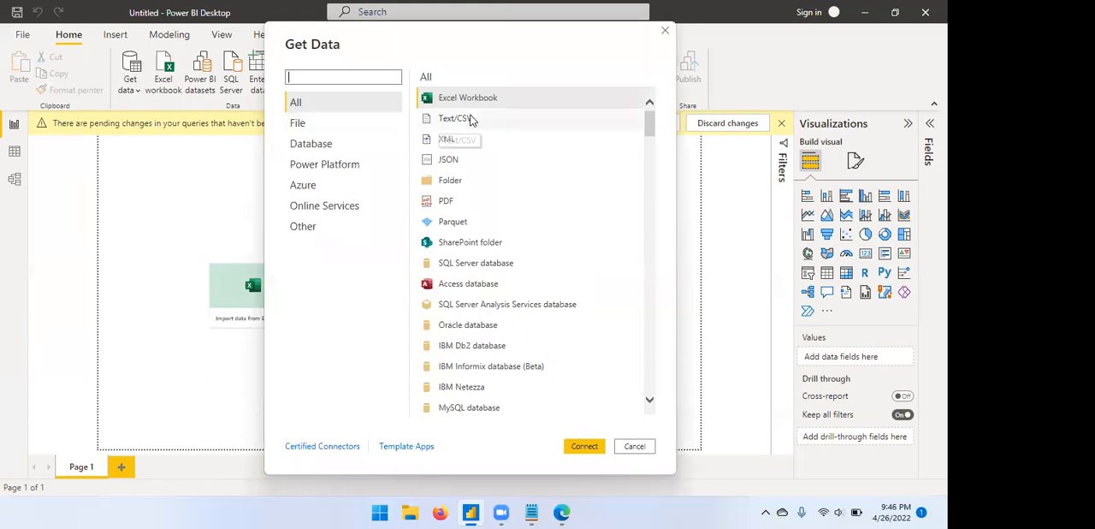
pyautogui.click(462, 100)
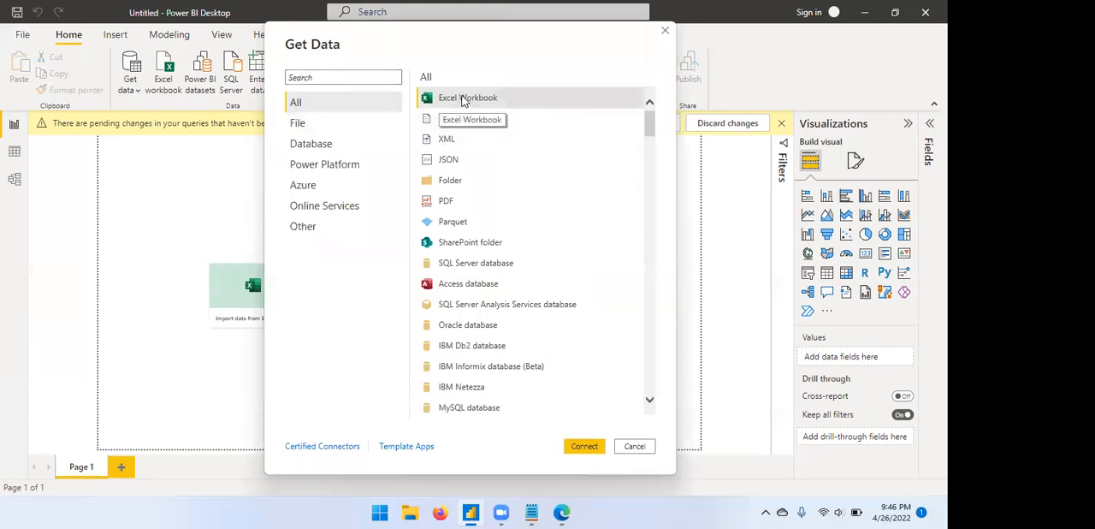
pyautogui.click(586, 446)
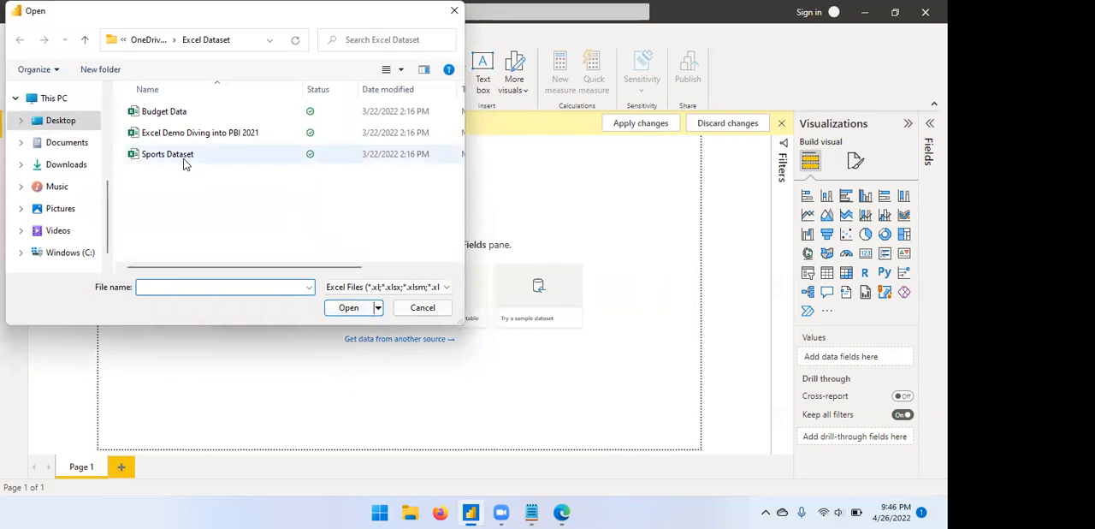
# Open the sample file workbook from the Desktop, select Sheet1 and bring it into Power Query Editor for transformation.
pyautogui.click(62, 120)
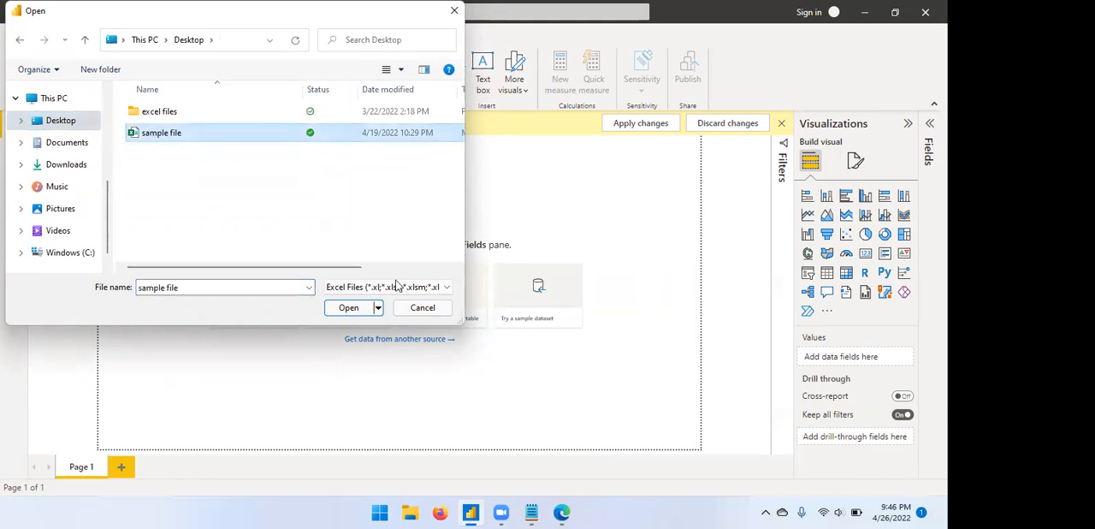
pyautogui.press('Return')
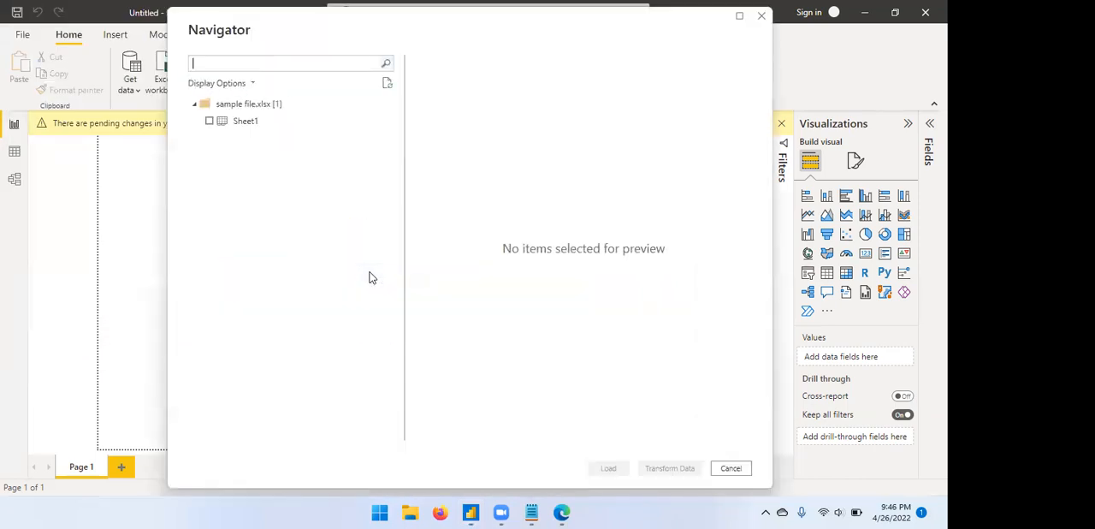
pyautogui.click(209, 120)
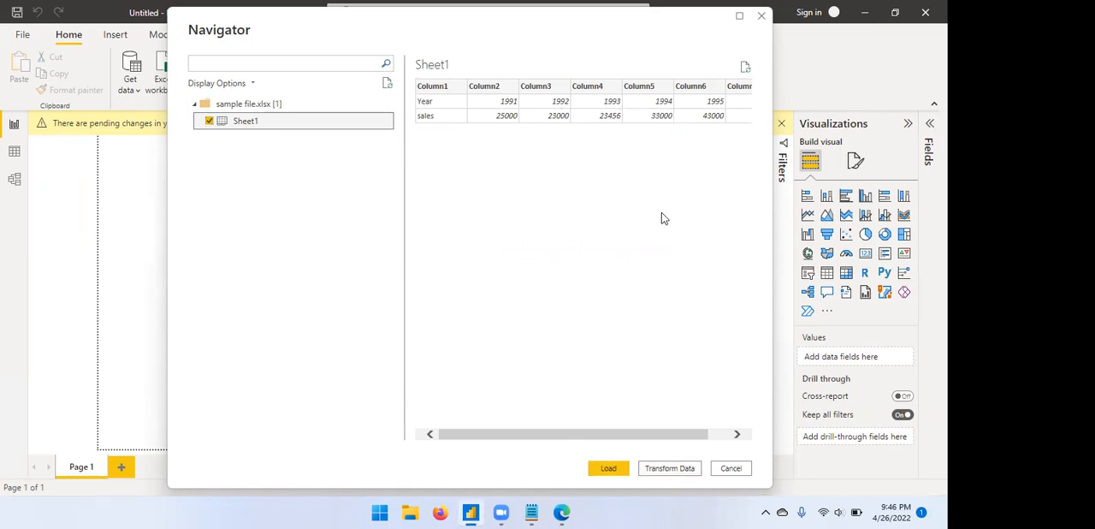
pyautogui.click(670, 468)
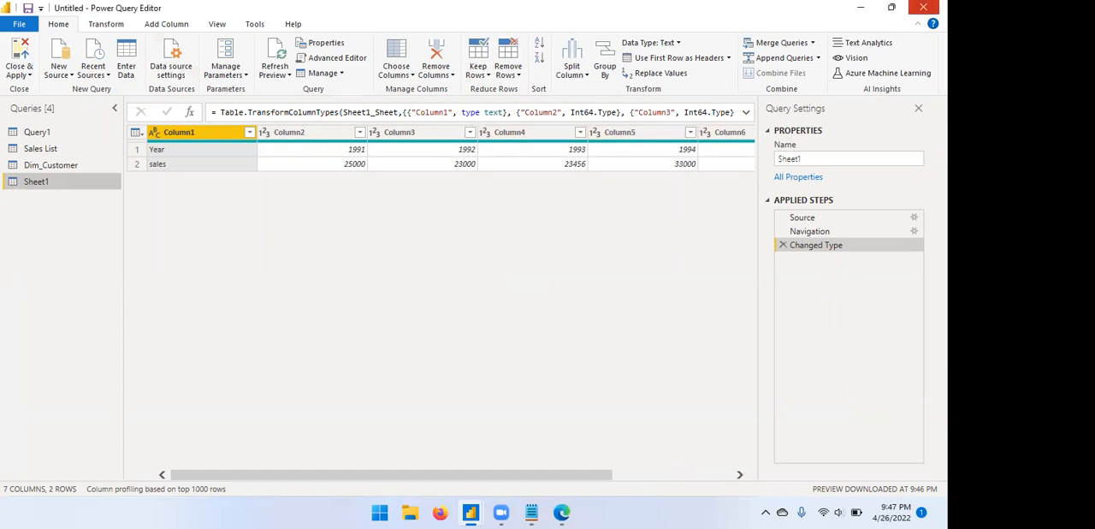
# Close Power Query Editor without applying the Sheet1 changes, and minimize the Power BI Desktop window.
pyautogui.click(923, 6)
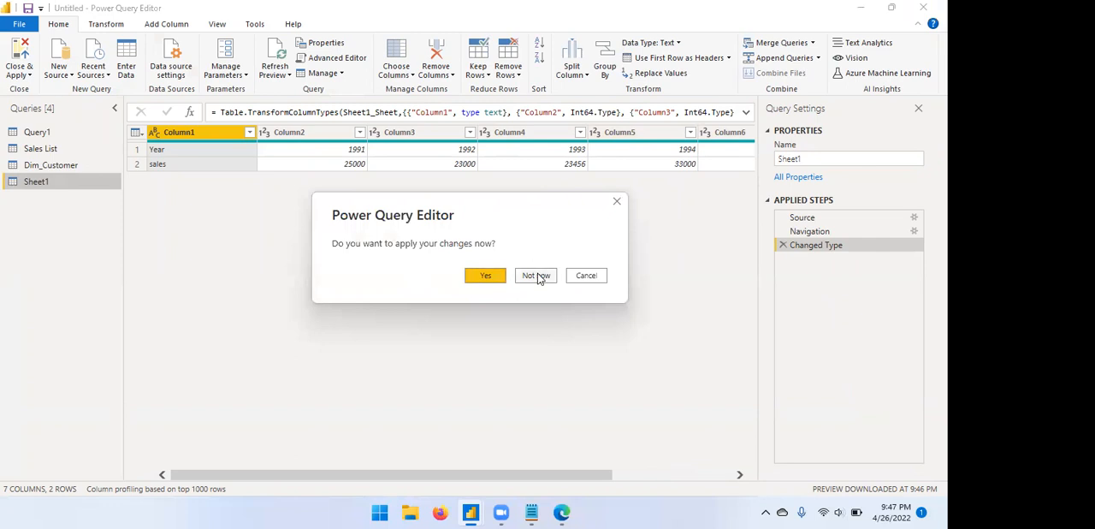
pyautogui.click(538, 276)
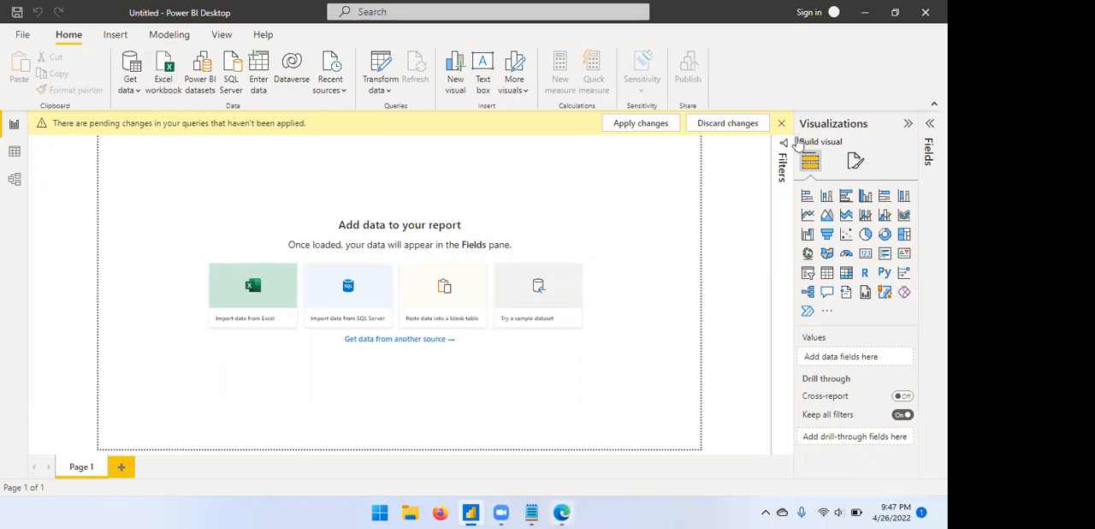
pyautogui.click(864, 12)
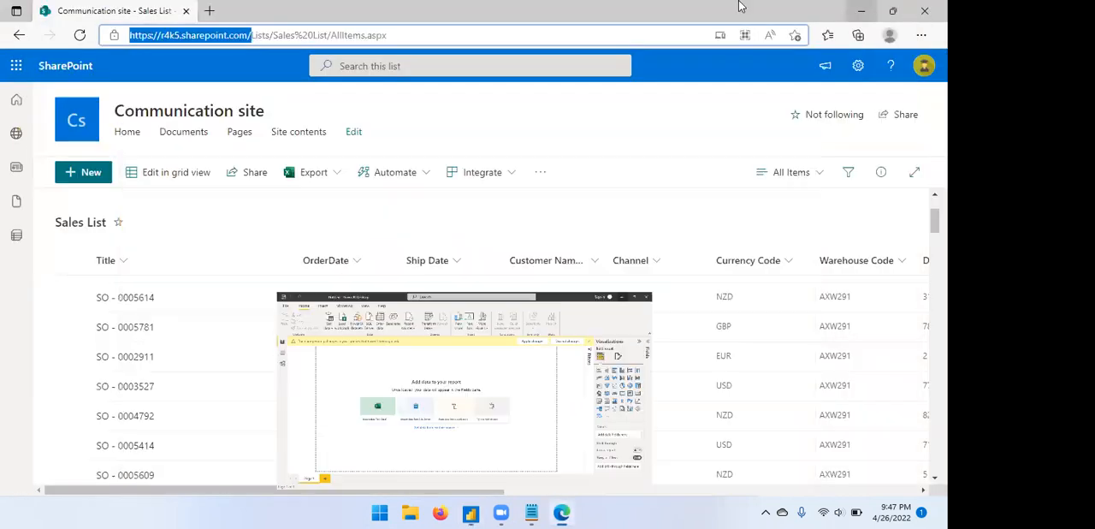
# Minimize the SharePoint browser and Notepad windows, and open a new Microsoft Edge window from the desktop.
pyautogui.click(859, 16)
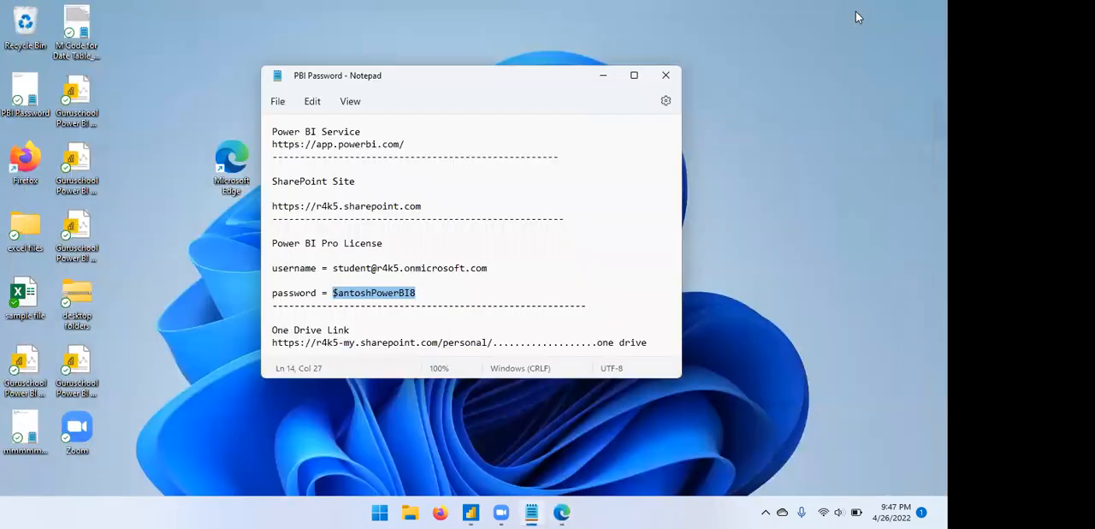
pyautogui.click(602, 77)
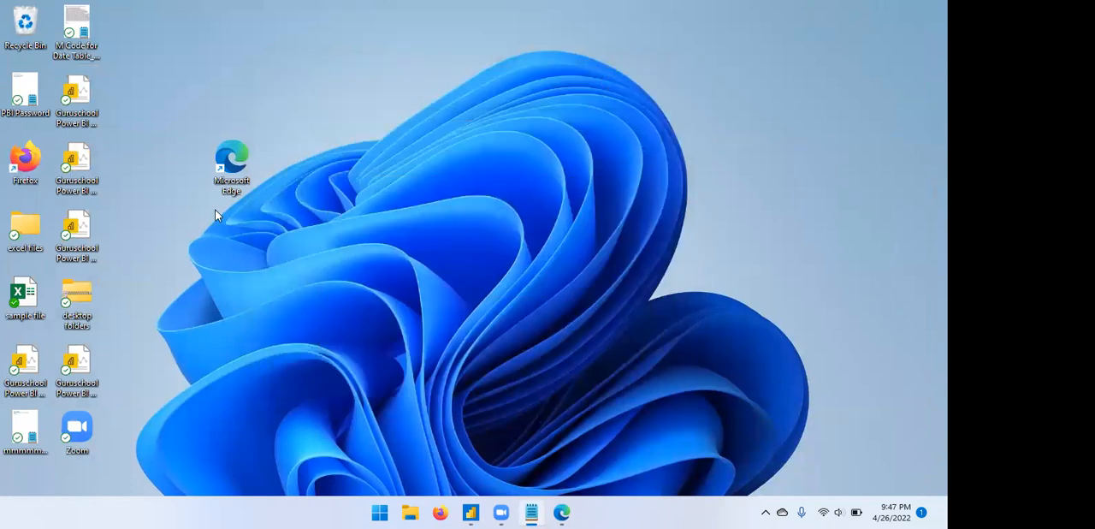
pyautogui.doubleClick(232, 153)
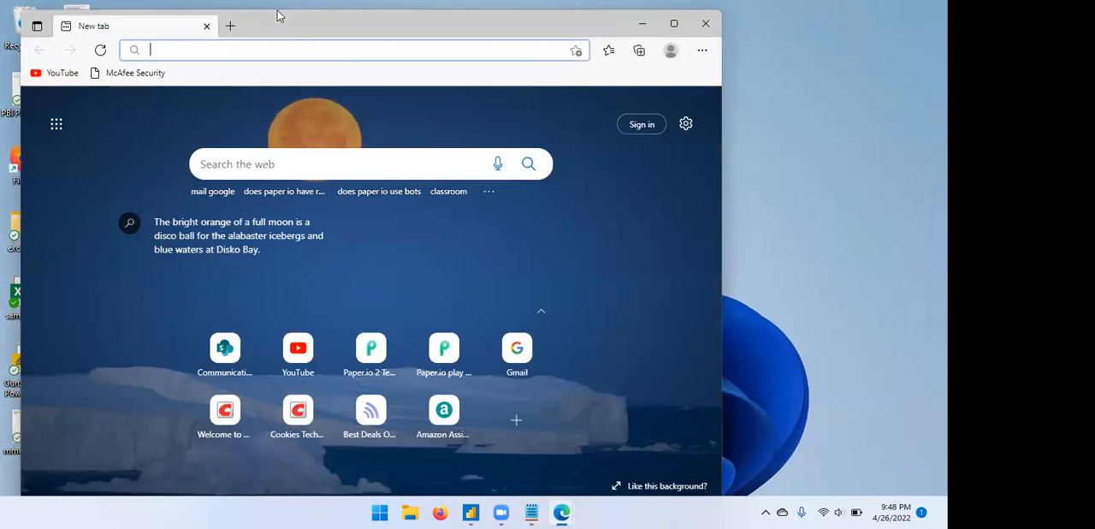
pyautogui.click(227, 48)
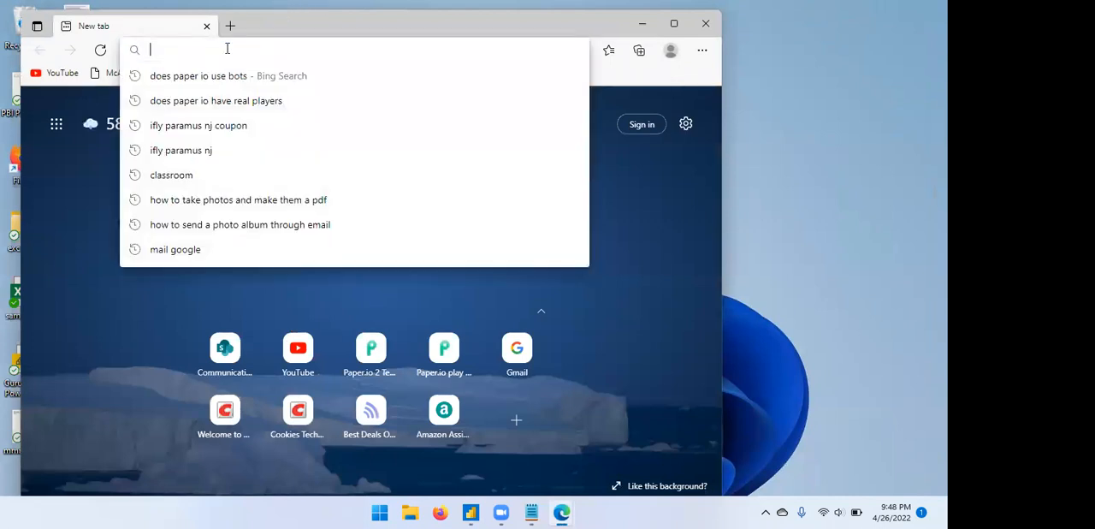
pyautogui.write('www.')
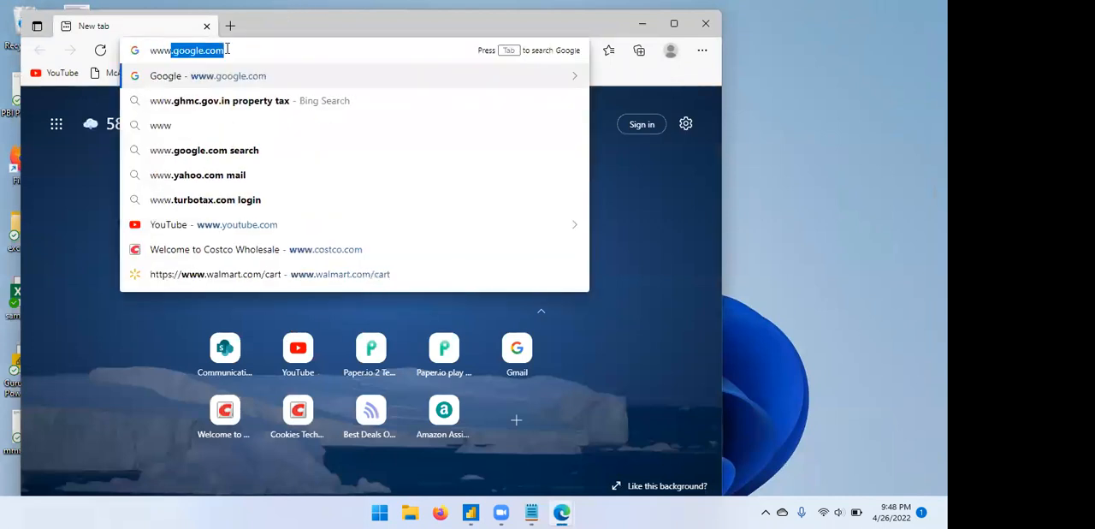
pyautogui.write('utsa')
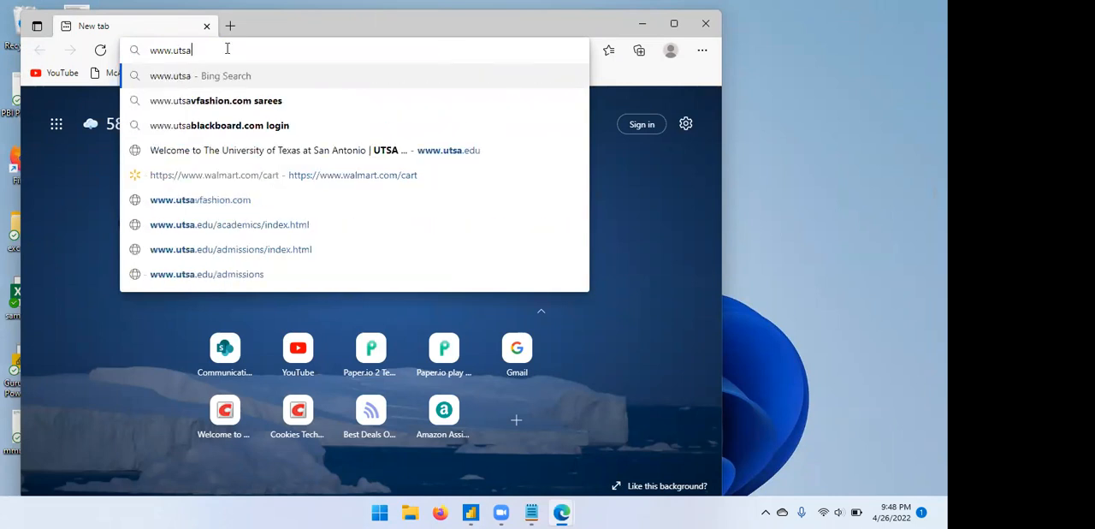
pyautogui.press('Down')
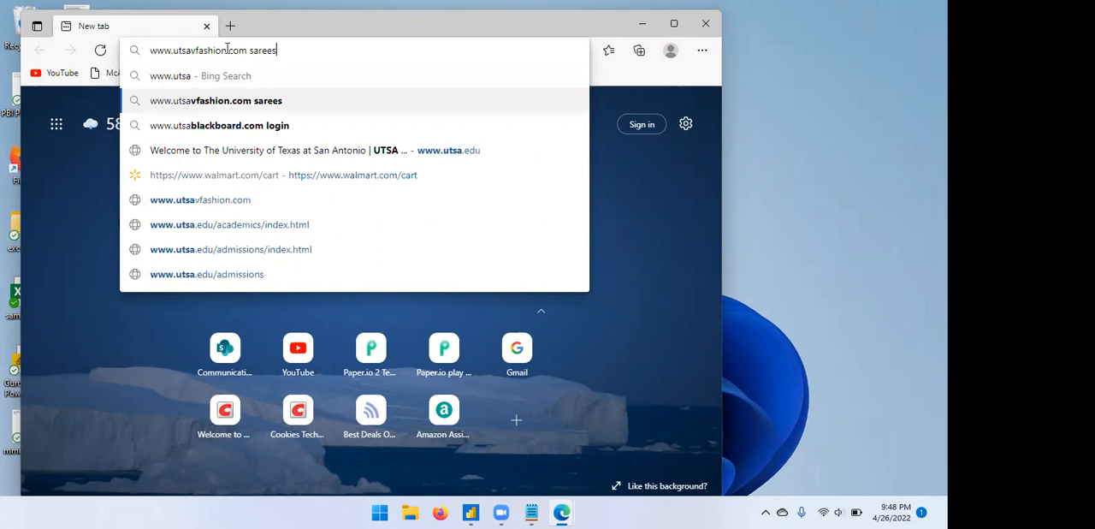
pyautogui.press('Return')
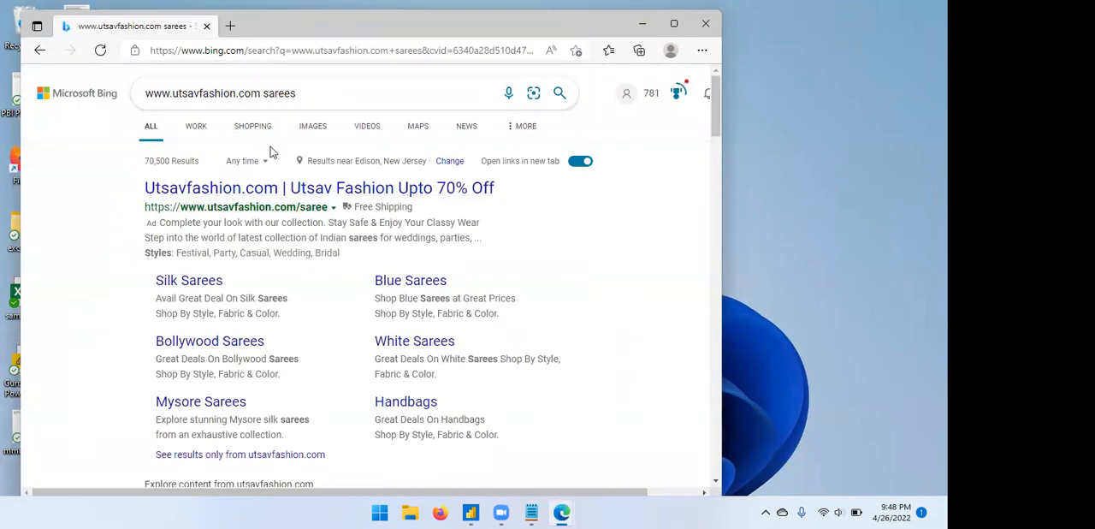
pyautogui.click(256, 192)
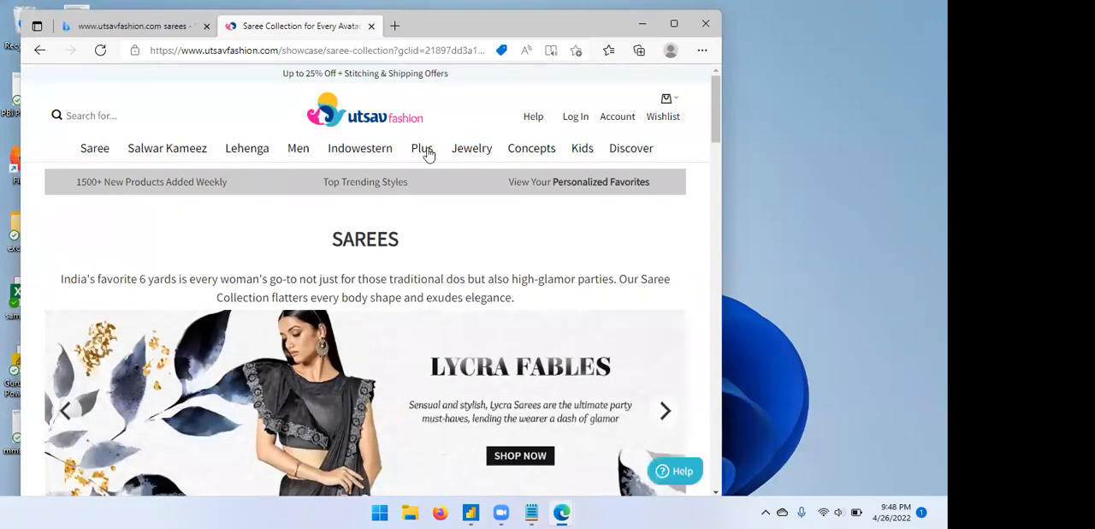
# Switch to Power BI Desktop, find the Web connector by searching all data sources for web, and start a connection with it.
pyautogui.click(474, 513)
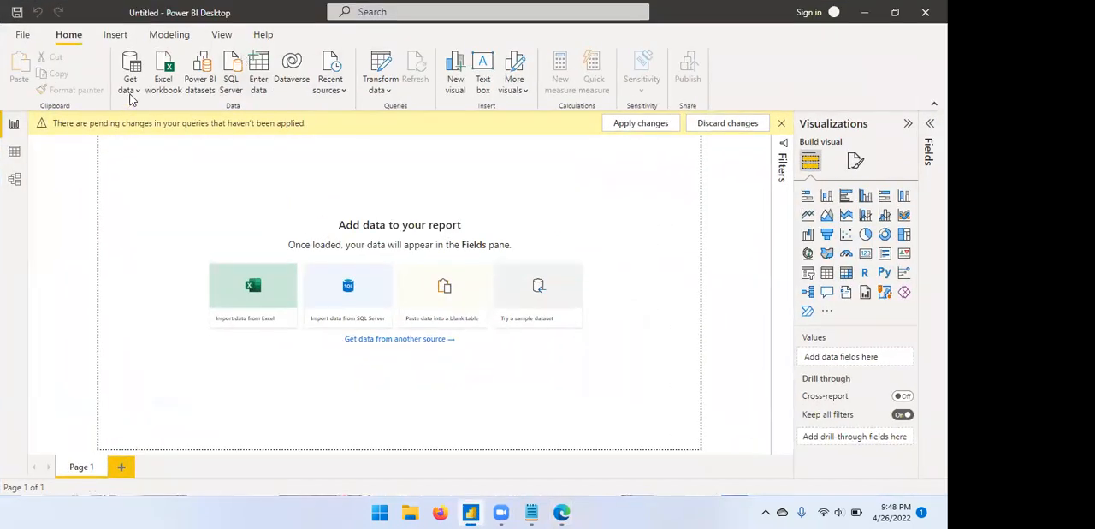
pyautogui.click(132, 89)
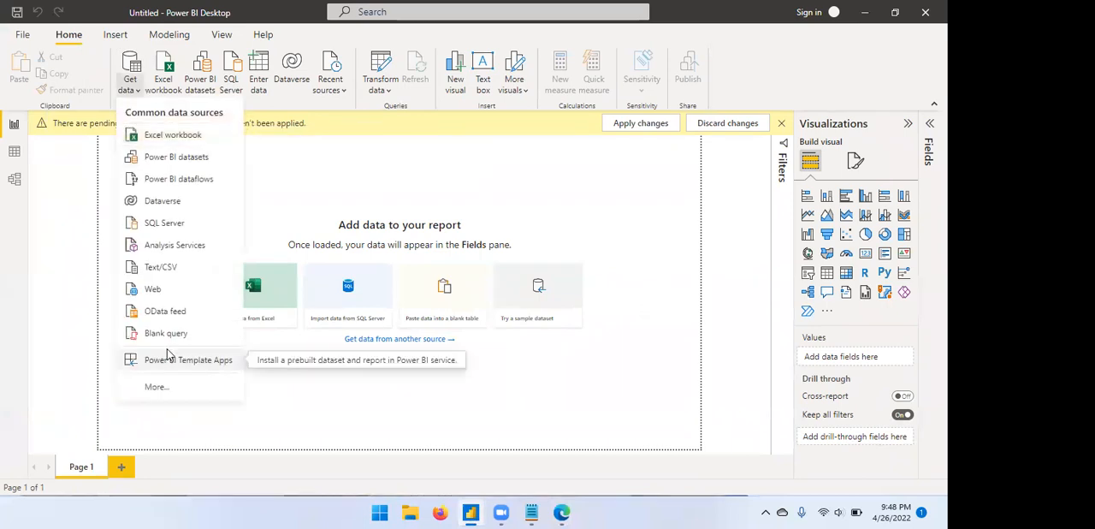
pyautogui.click(167, 390)
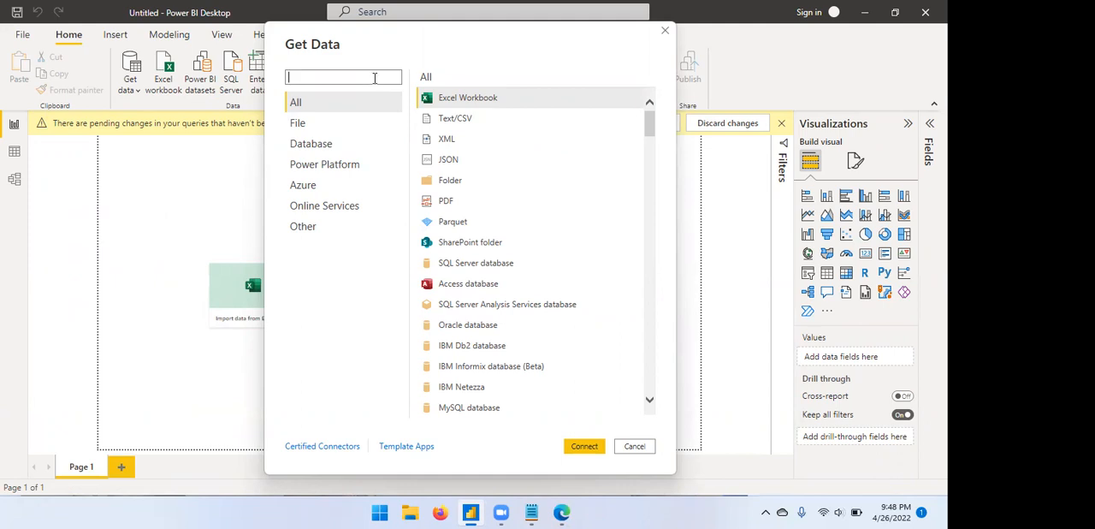
pyautogui.write('web')
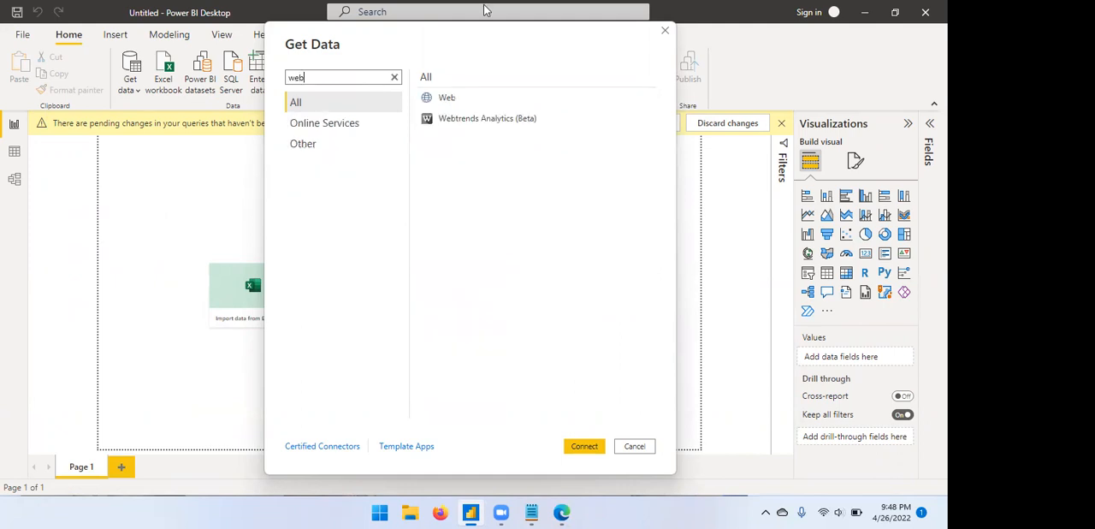
pyautogui.click(446, 103)
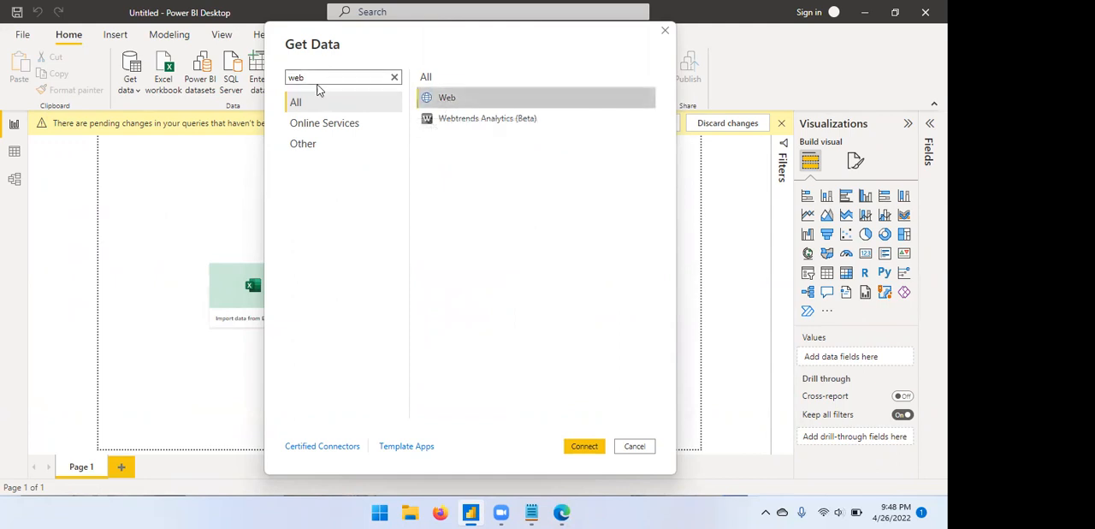
pyautogui.click(312, 148)
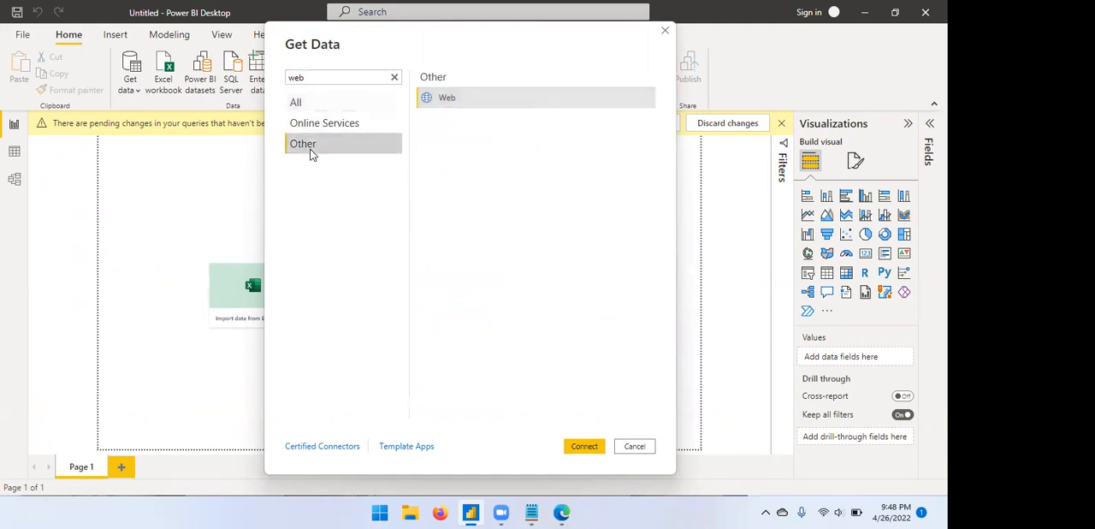
pyautogui.click(477, 98)
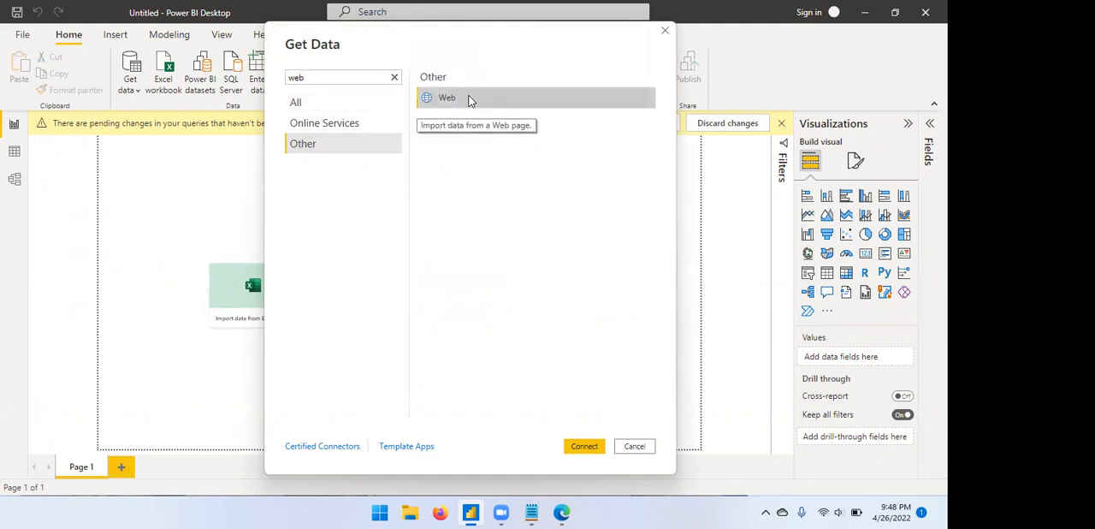
pyautogui.click(584, 450)
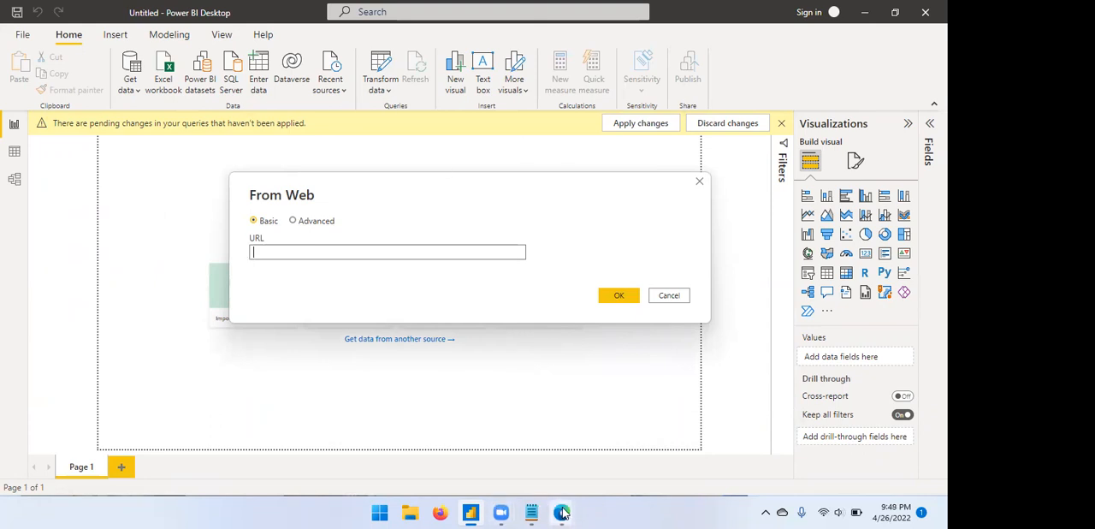
pyautogui.moveTo(562, 512)
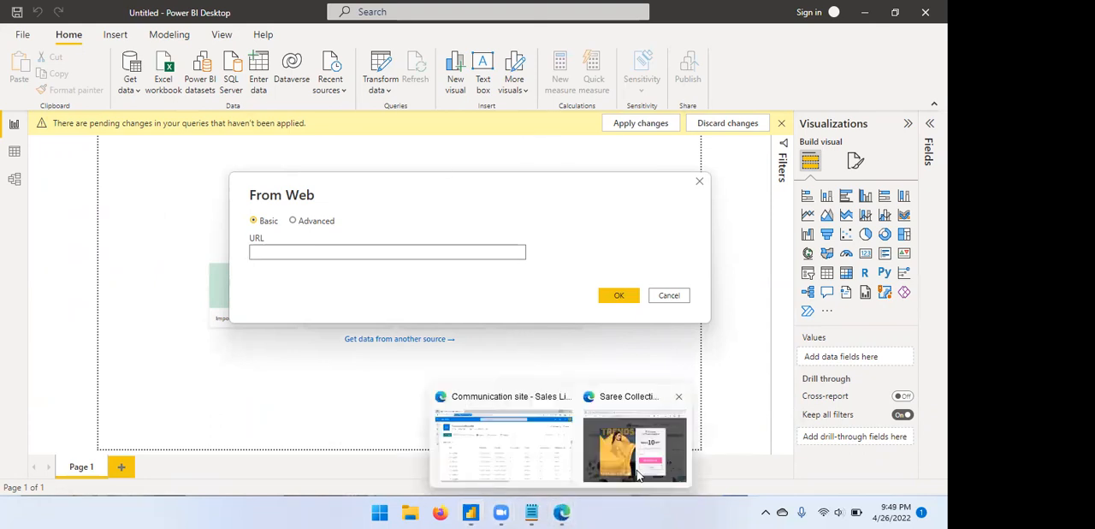
pyautogui.click(637, 475)
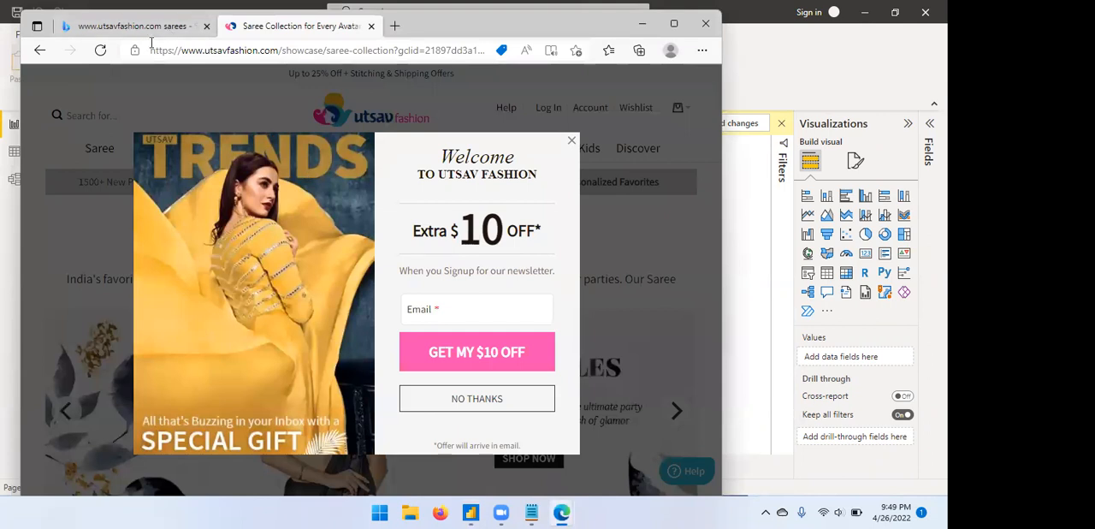
pyautogui.moveTo(151, 49); pyautogui.dragTo(282, 58)
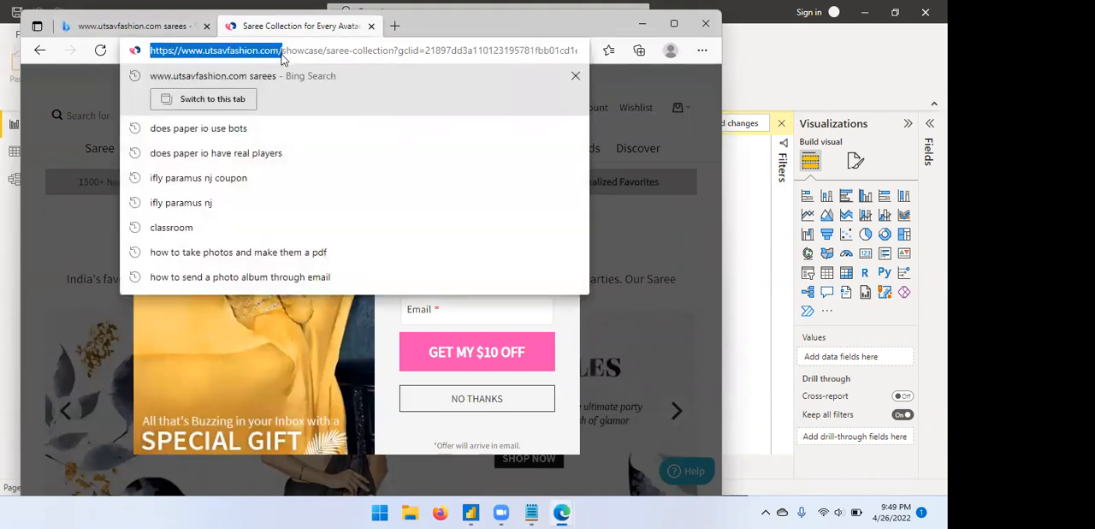
pyautogui.rightClick(255, 54)
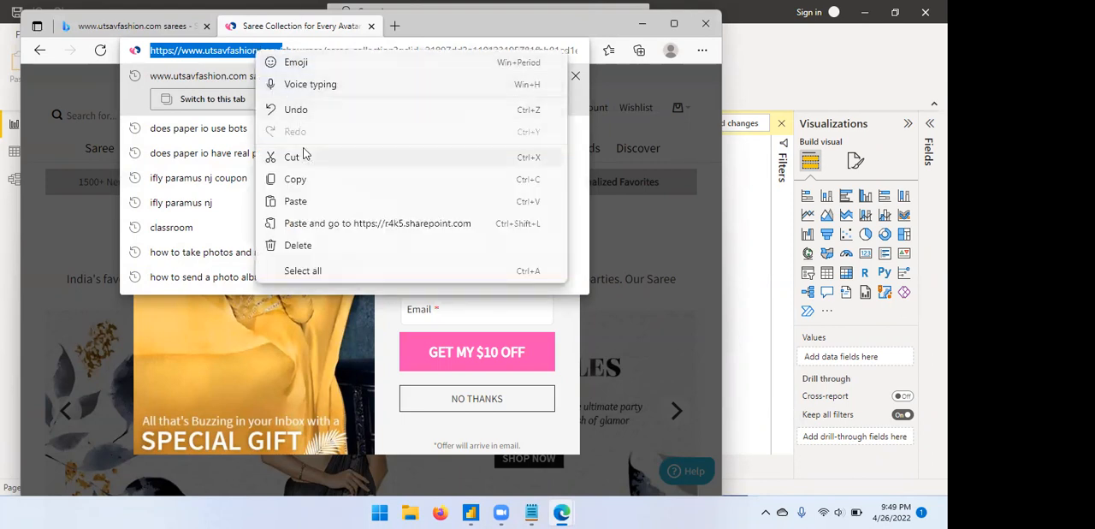
pyautogui.click(301, 182)
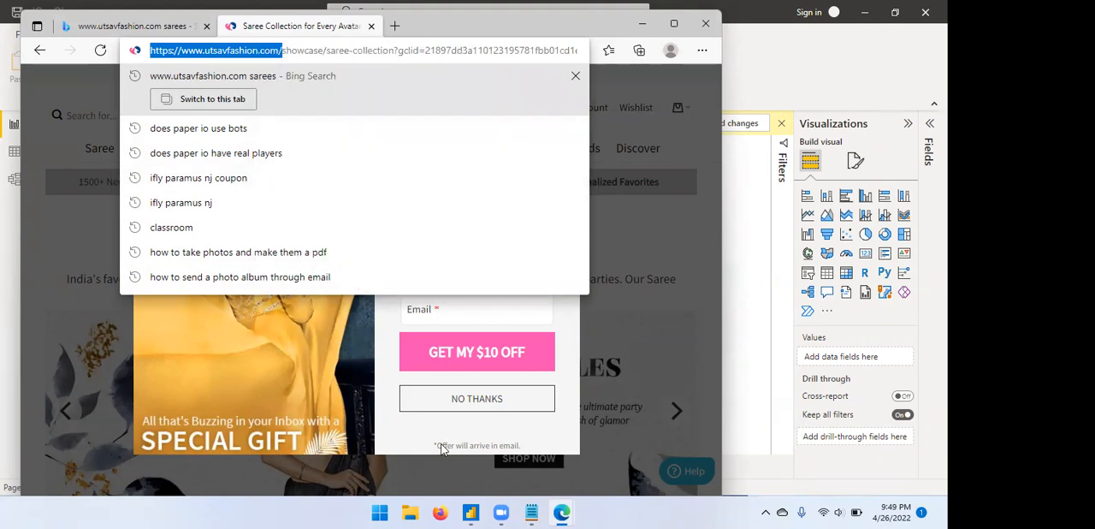
pyautogui.click(471, 512)
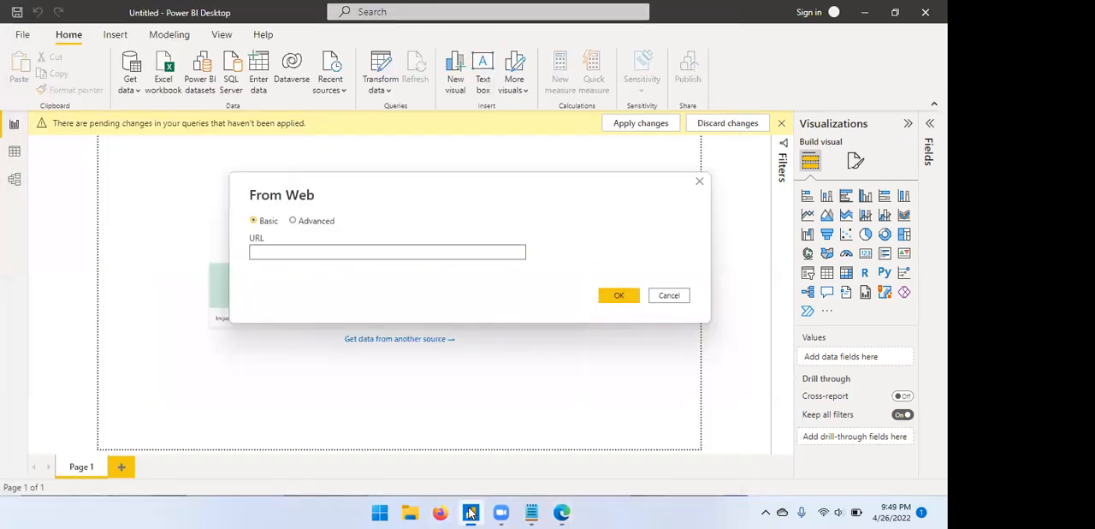
pyautogui.click(476, 250)
pyautogui.hotkey('ctrl', 'v')
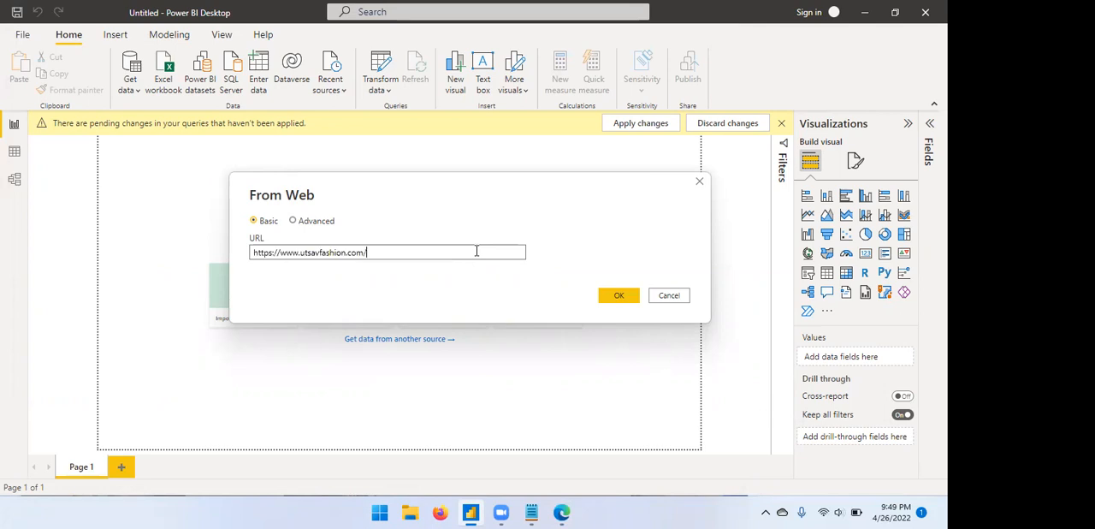
pyautogui.click(619, 295)
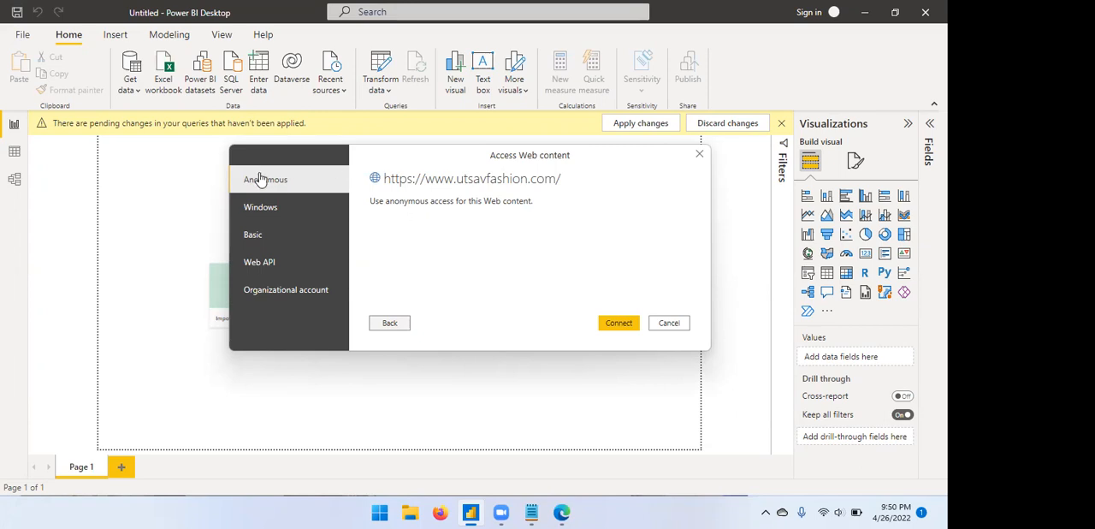
# Review the Windows, Basic, Web API and Organizational account authentication options for the web content.
pyautogui.click(270, 208)
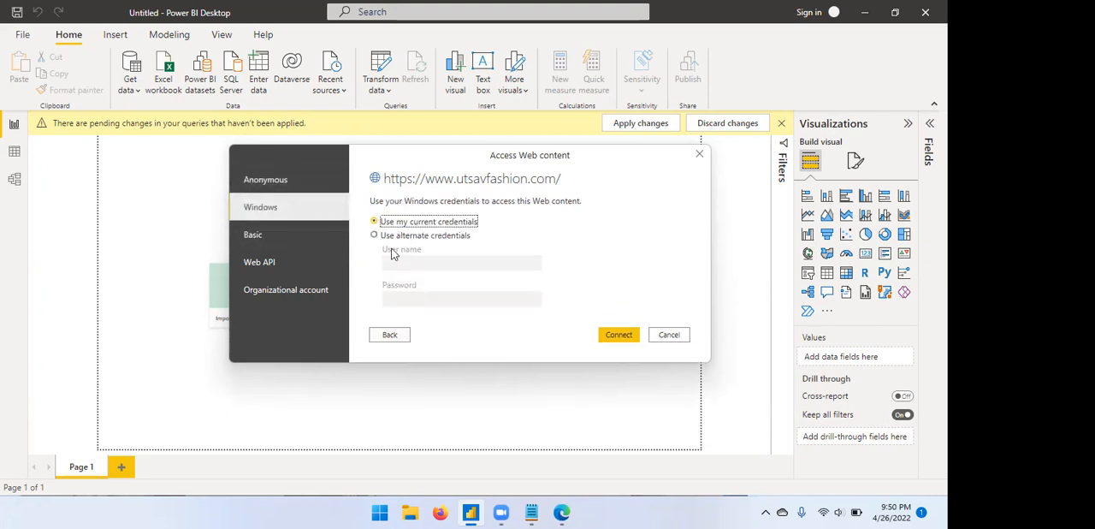
pyautogui.click(288, 243)
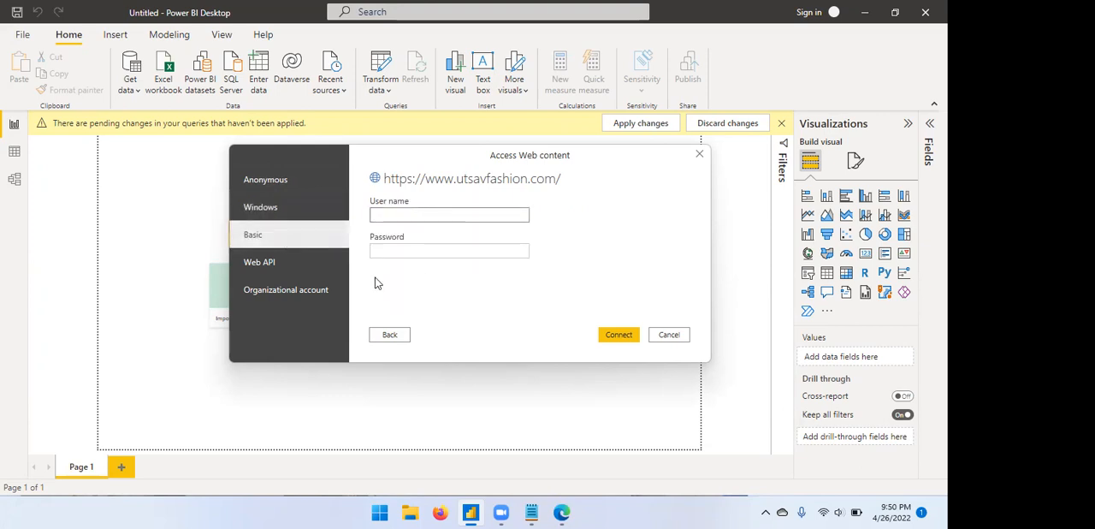
pyautogui.click(294, 269)
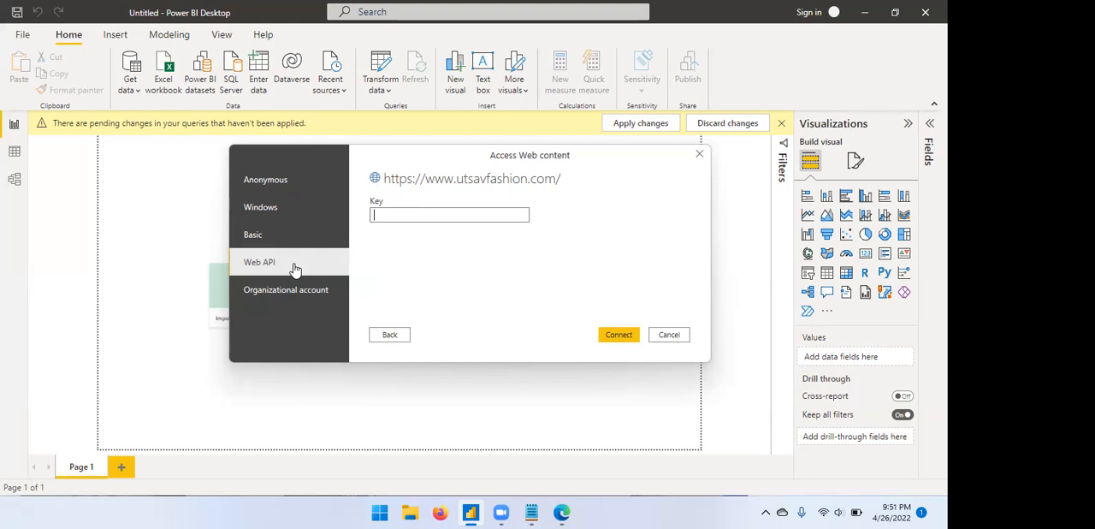
pyautogui.click(350, 272)
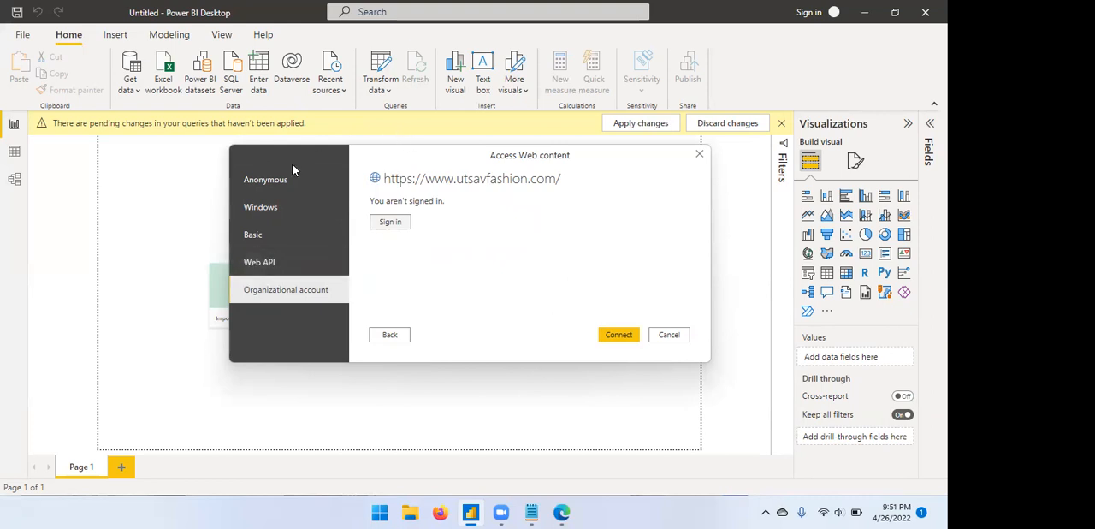
# Connect to the site with Anonymous access, select Table 1 and bring it into Power Query Editor for transformation.
pyautogui.click(294, 188)
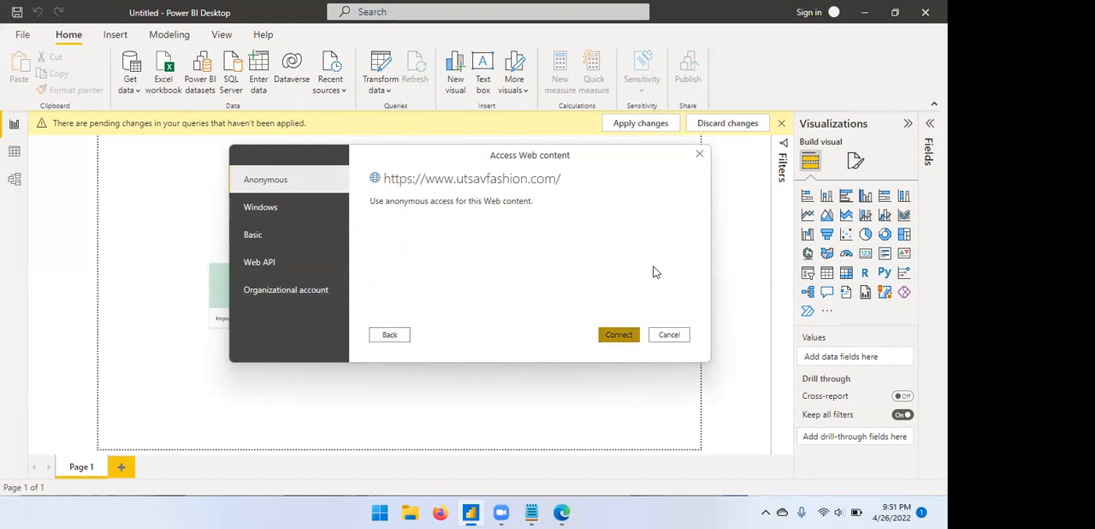
pyautogui.press('Return')
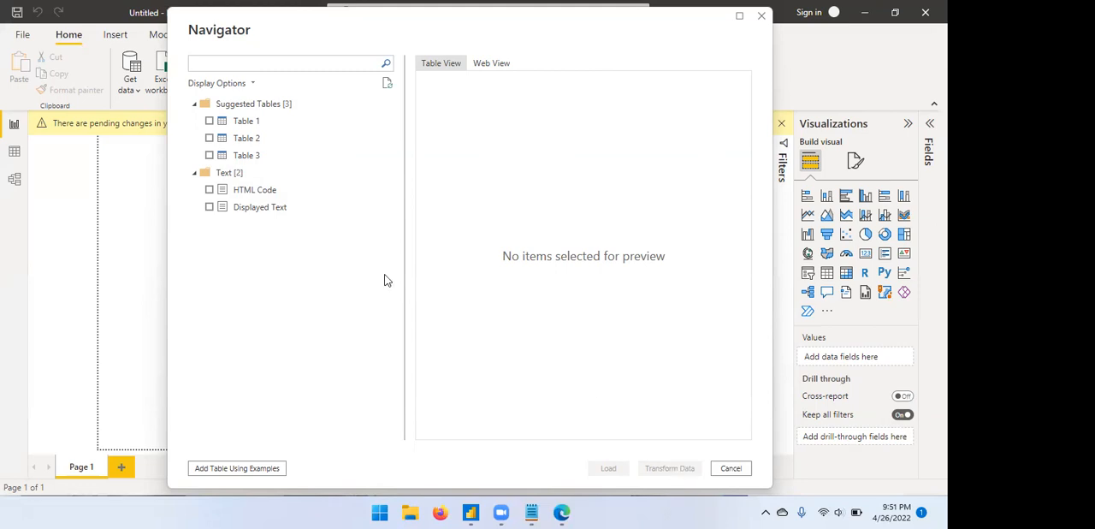
pyautogui.click(209, 121)
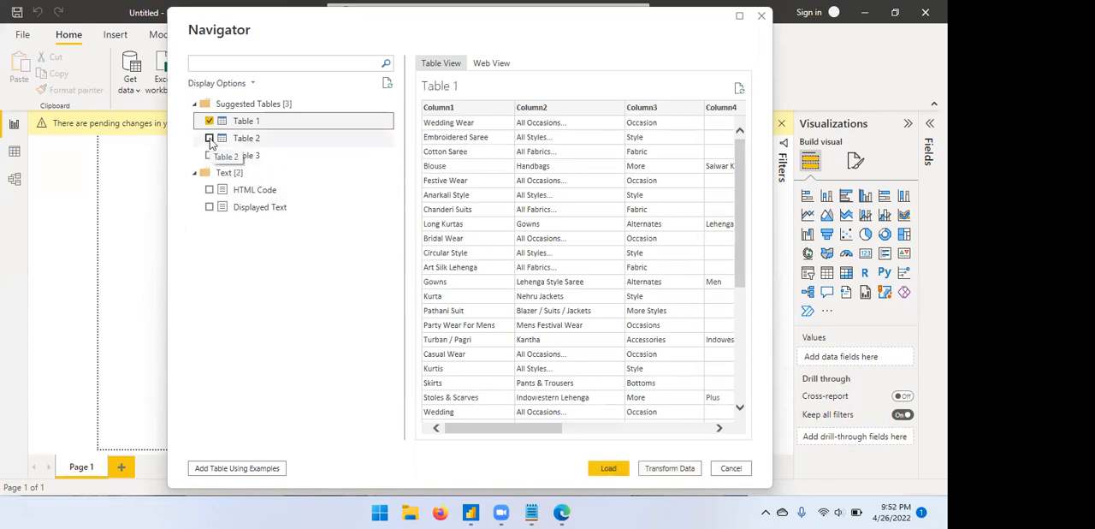
pyautogui.click(667, 469)
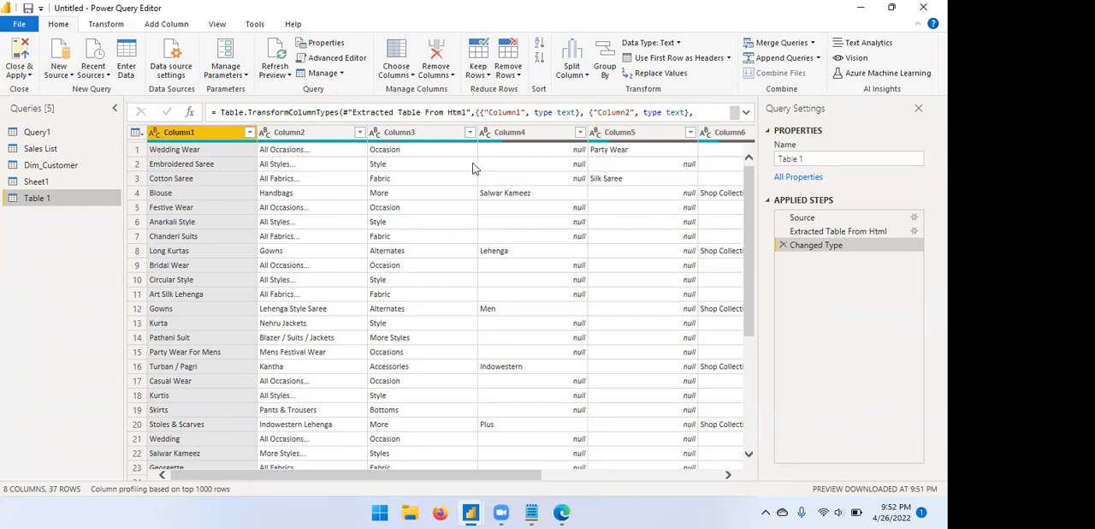
# Rename Column1 of Table 1 as styles, and close Power Query Editor without applying the changes.
pyautogui.doubleClick(214, 131)
pyautogui.press('BackSpace')
pyautogui.press('BackSpace')
pyautogui.press('BackSpace')
pyautogui.press('BackSpace')
pyautogui.press('BackSpace')
pyautogui.press('BackSpace')
pyautogui.press('BackSpace')
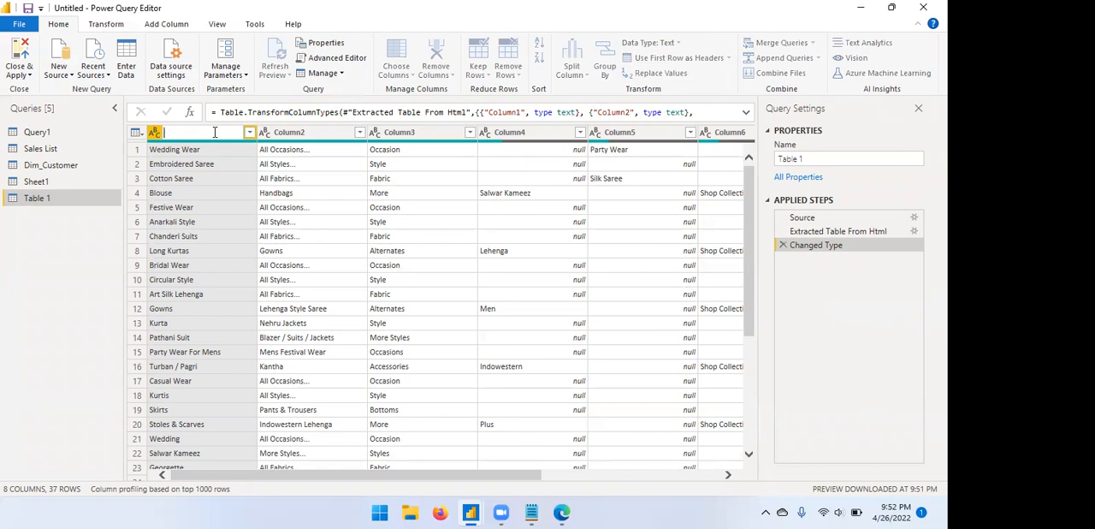
pyautogui.write('styles')
pyautogui.press('Return')
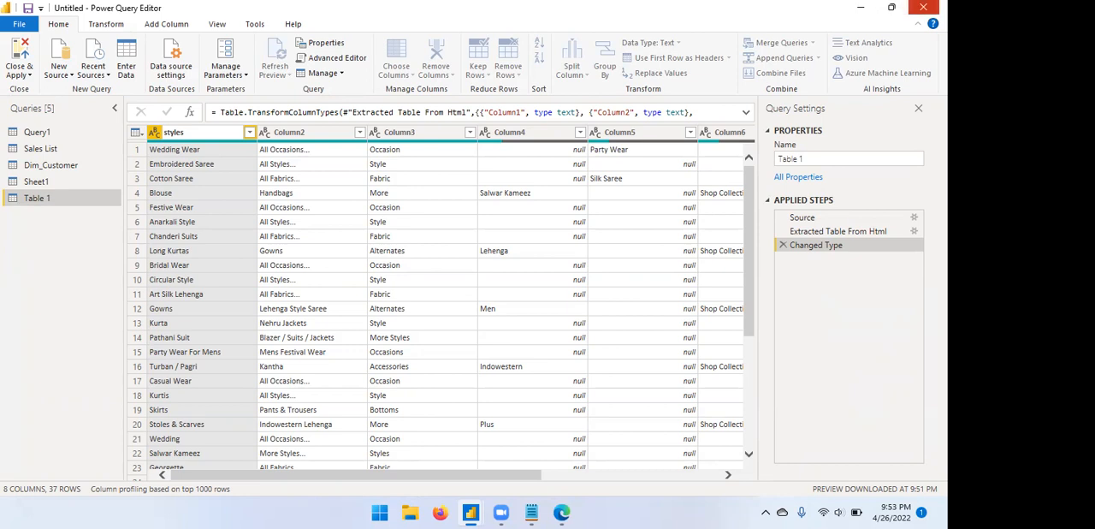
pyautogui.click(924, 7)
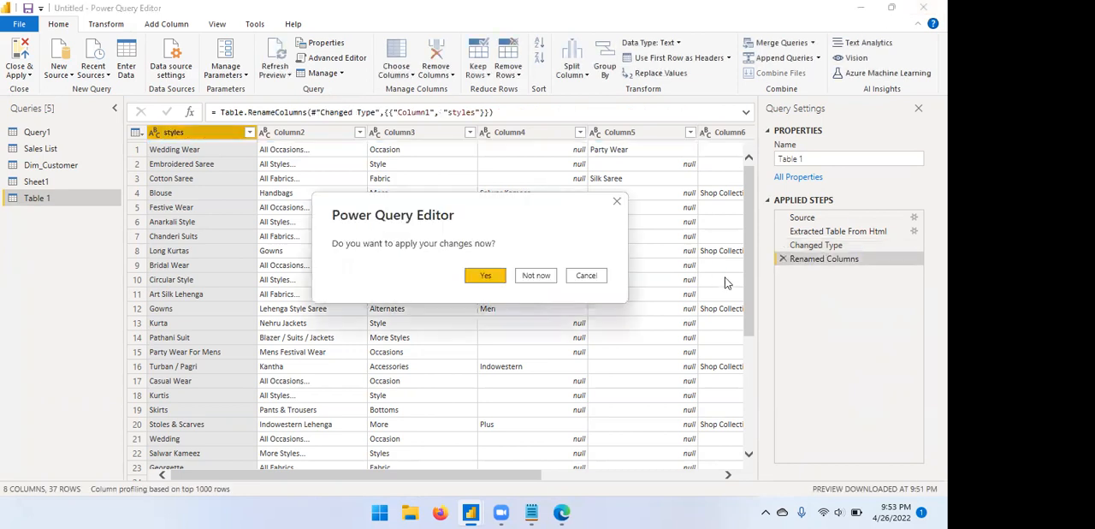
pyautogui.click(533, 276)
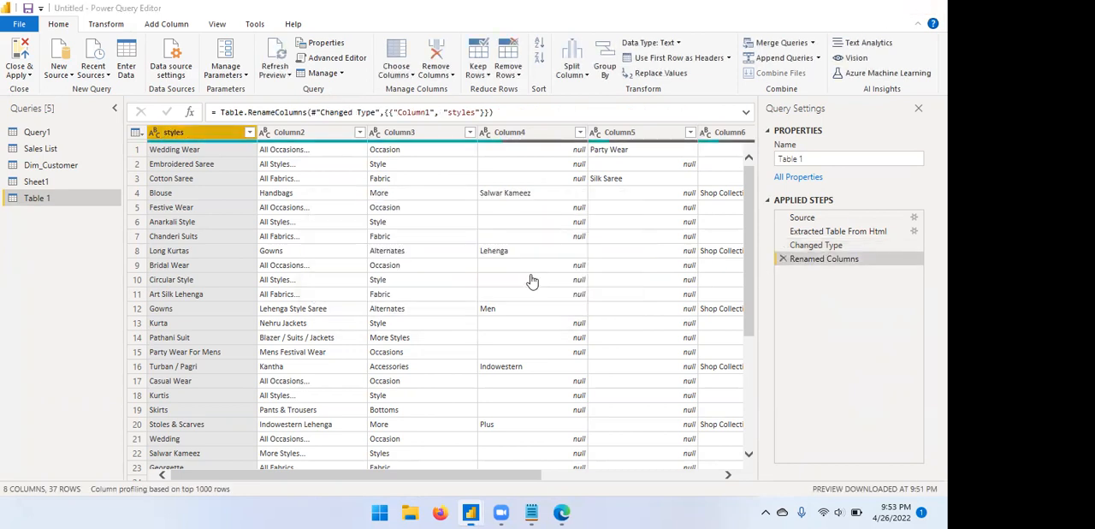
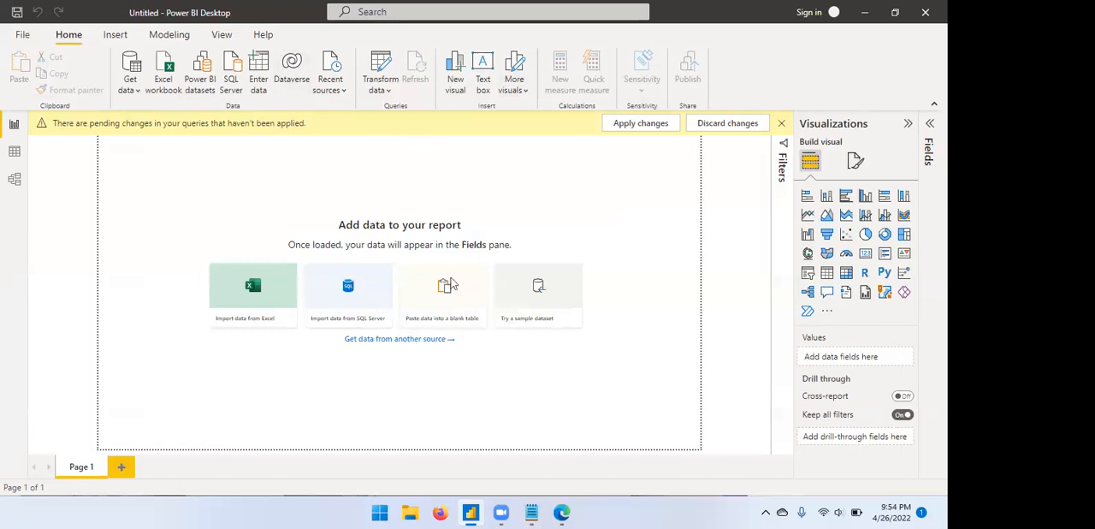
# Search the full list of data connectors for oda and start an OData Feed connection.
pyautogui.click(138, 96)
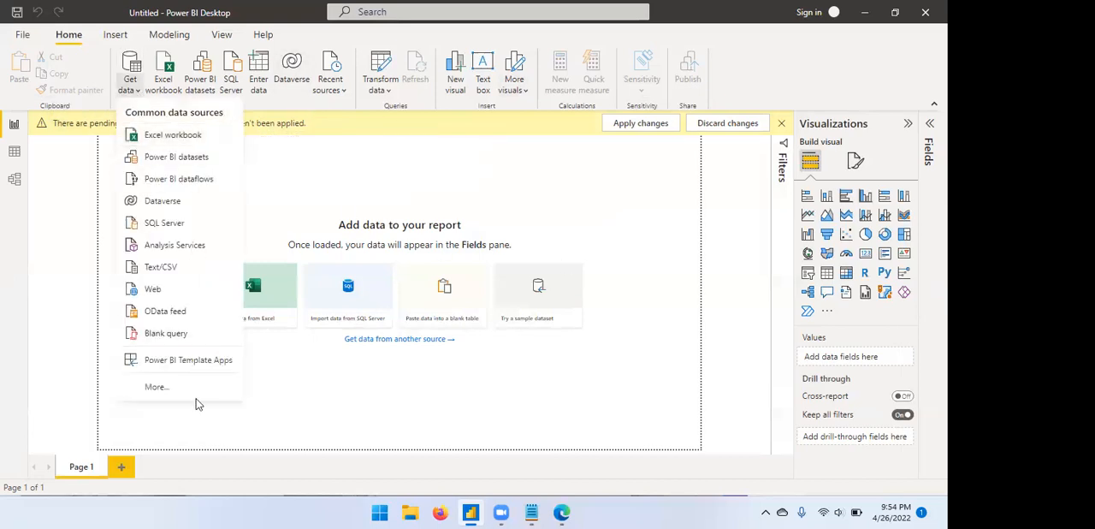
pyautogui.click(156, 387)
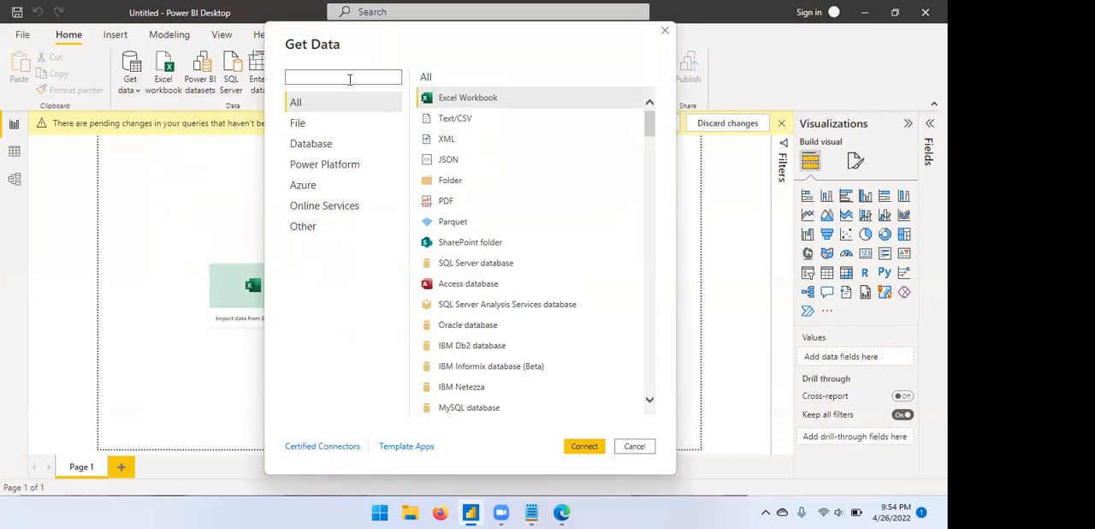
pyautogui.write('oda')
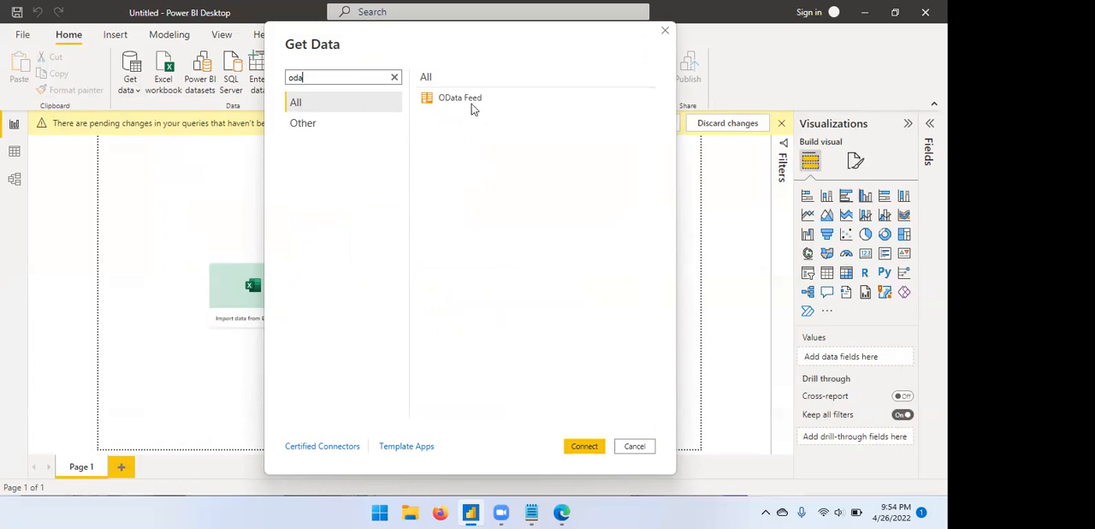
pyautogui.click(460, 101)
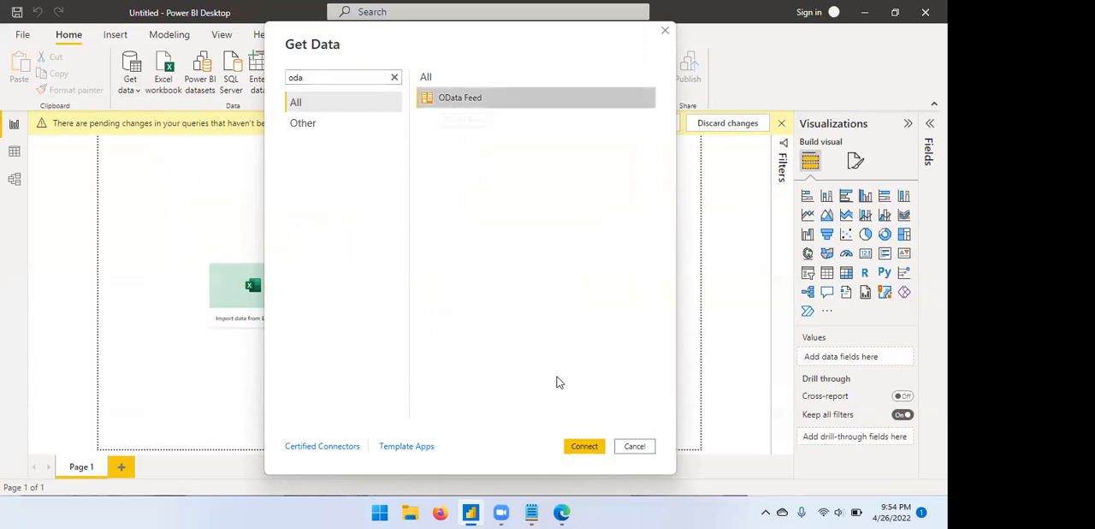
pyautogui.click(581, 446)
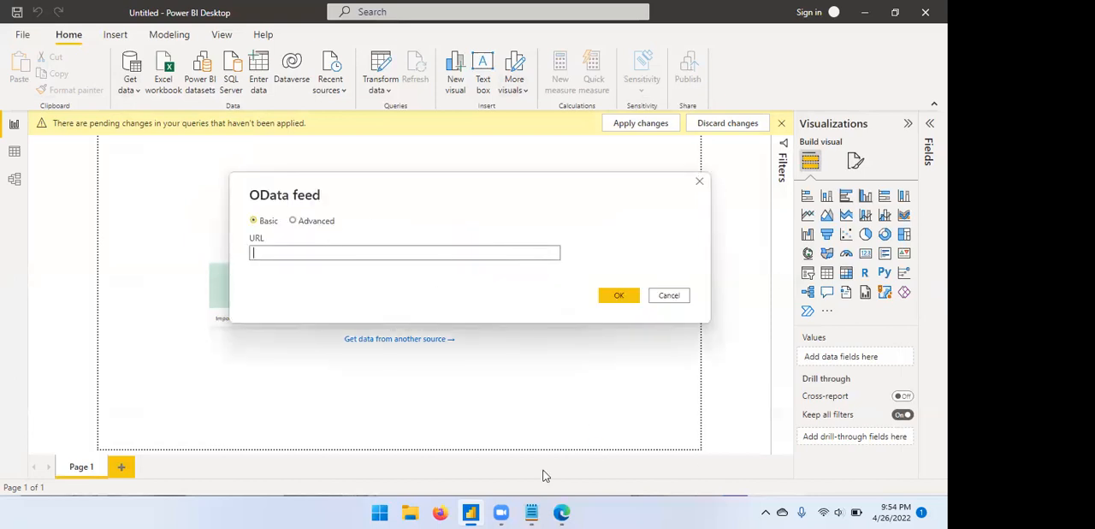
pyautogui.moveTo(572, 511)
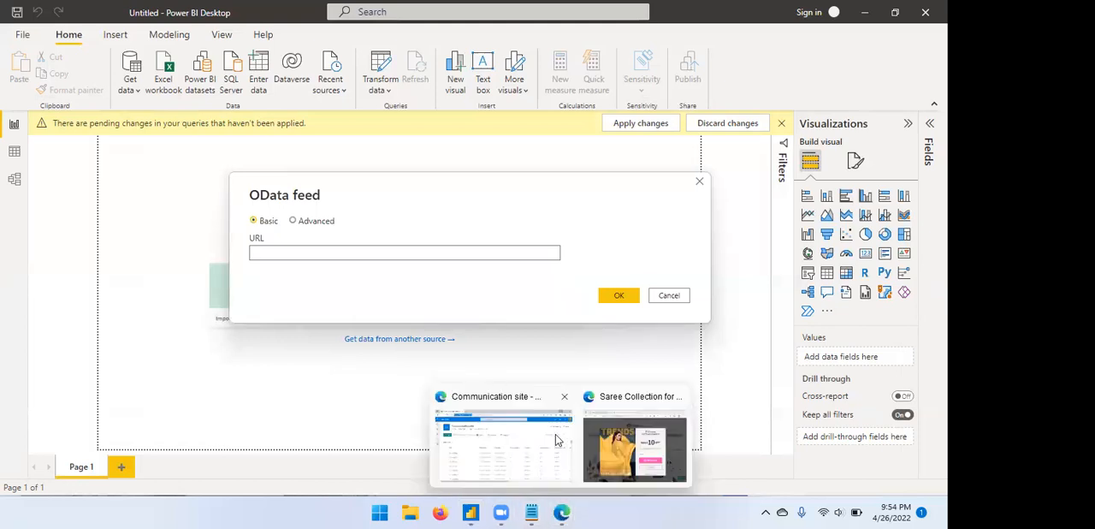
pyautogui.click(601, 441)
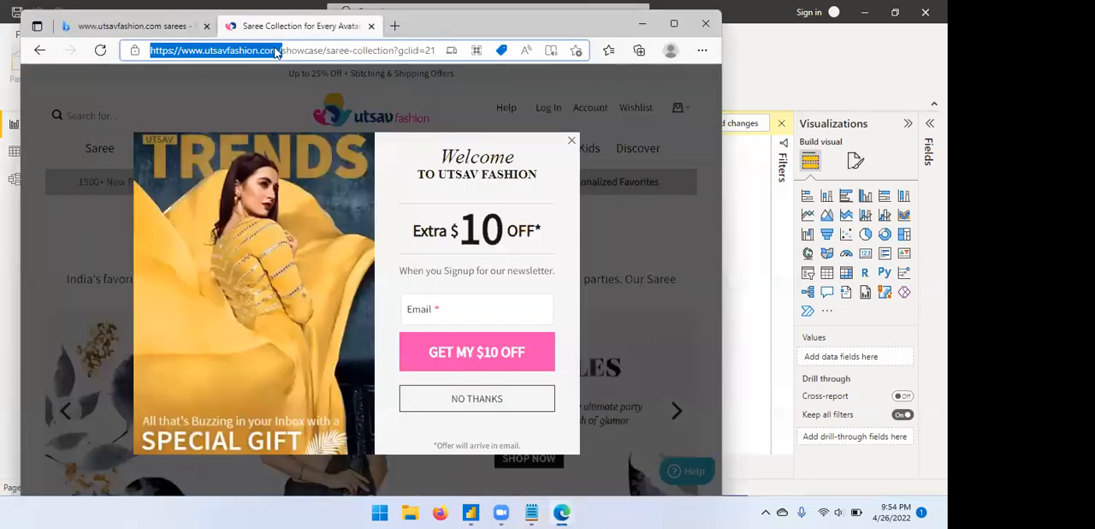
pyautogui.click(371, 25)
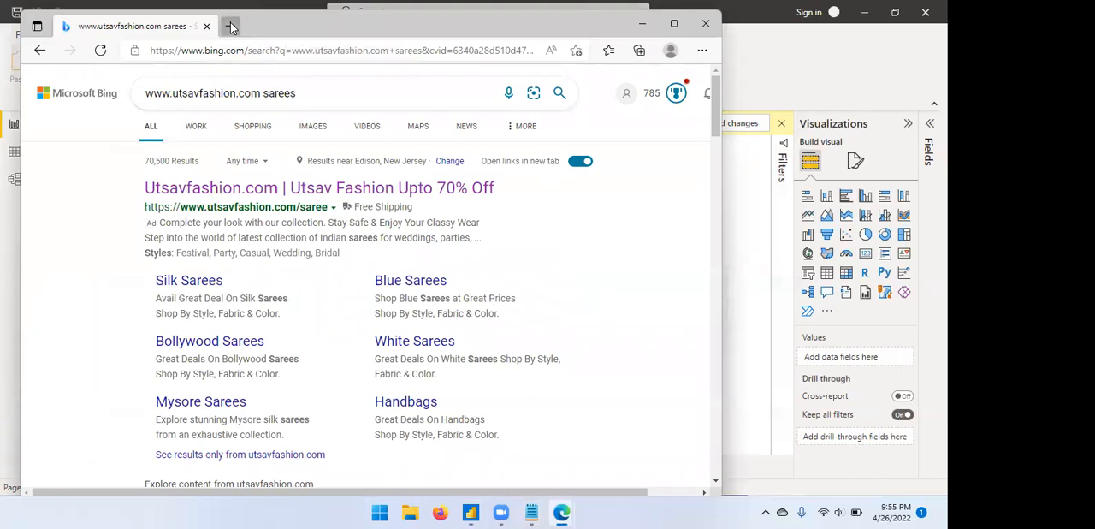
pyautogui.click(230, 25)
pyautogui.click(262, 44)
pyautogui.write('ww')
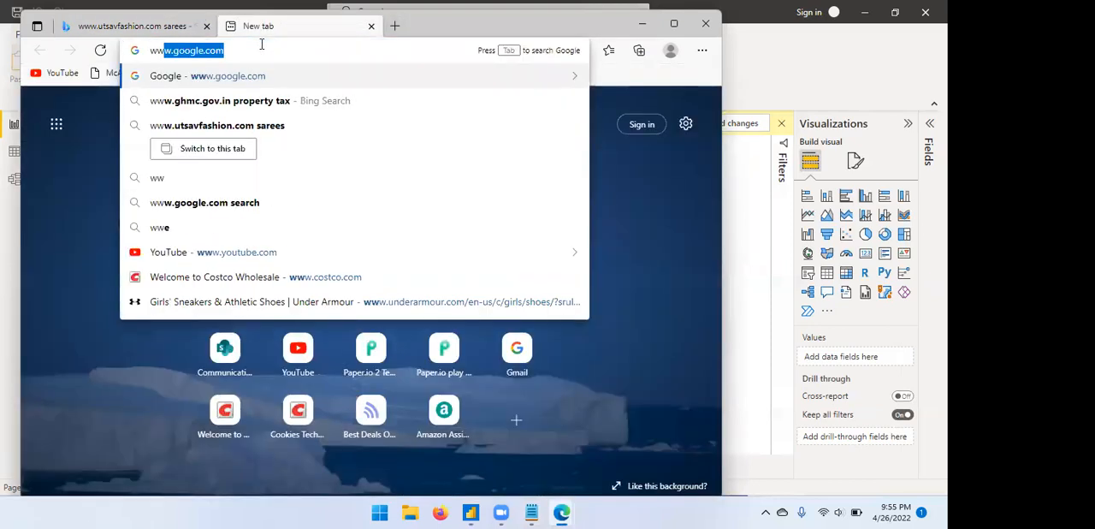
pyautogui.press('Return')
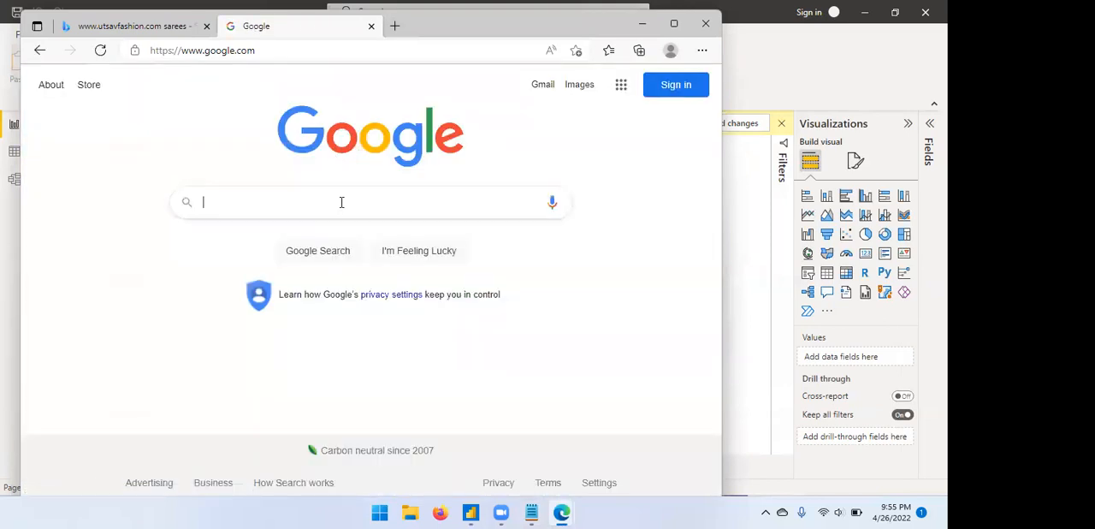
# Search Google for northwind database.
pyautogui.click(341, 202)
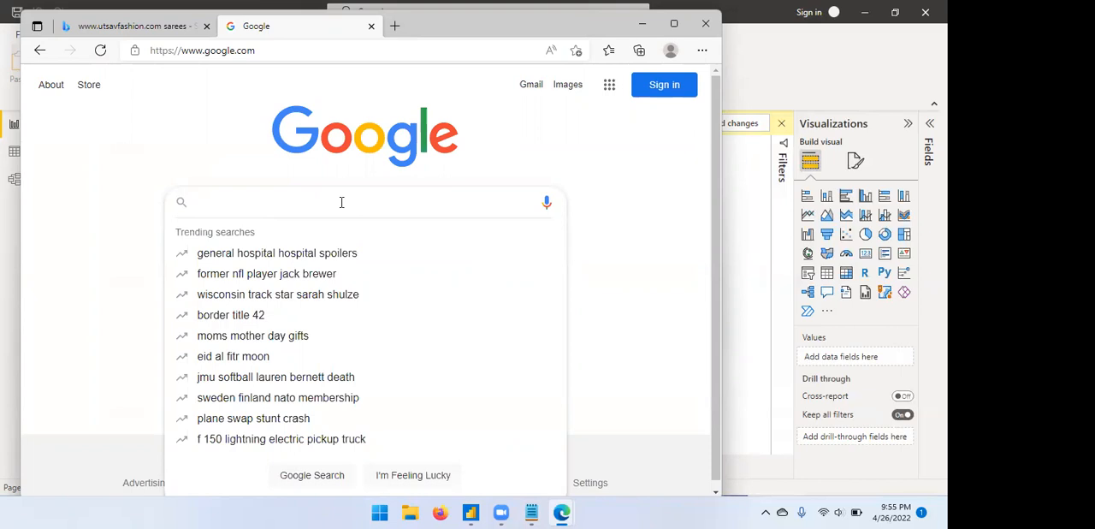
pyautogui.write('north')
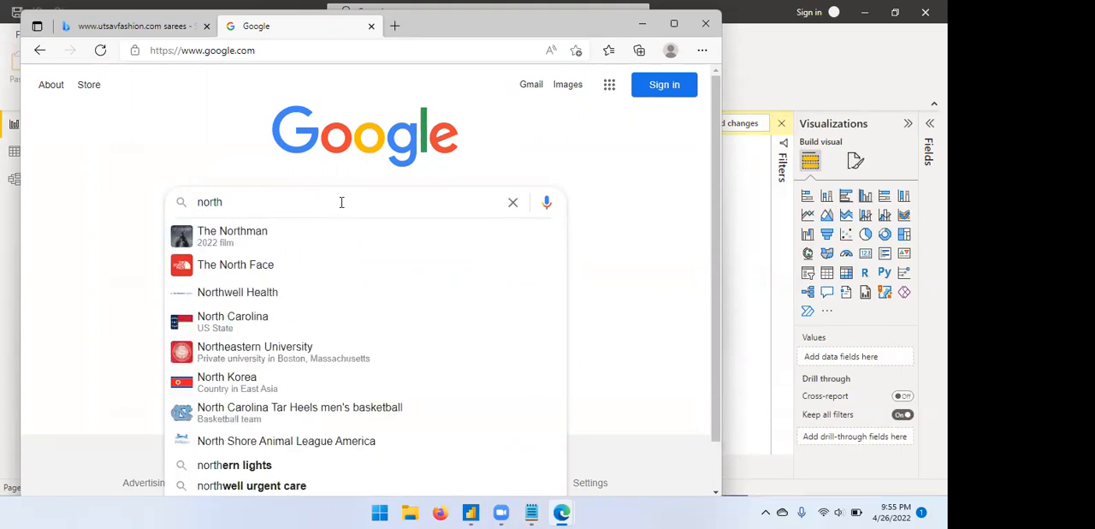
pyautogui.write('wind ')
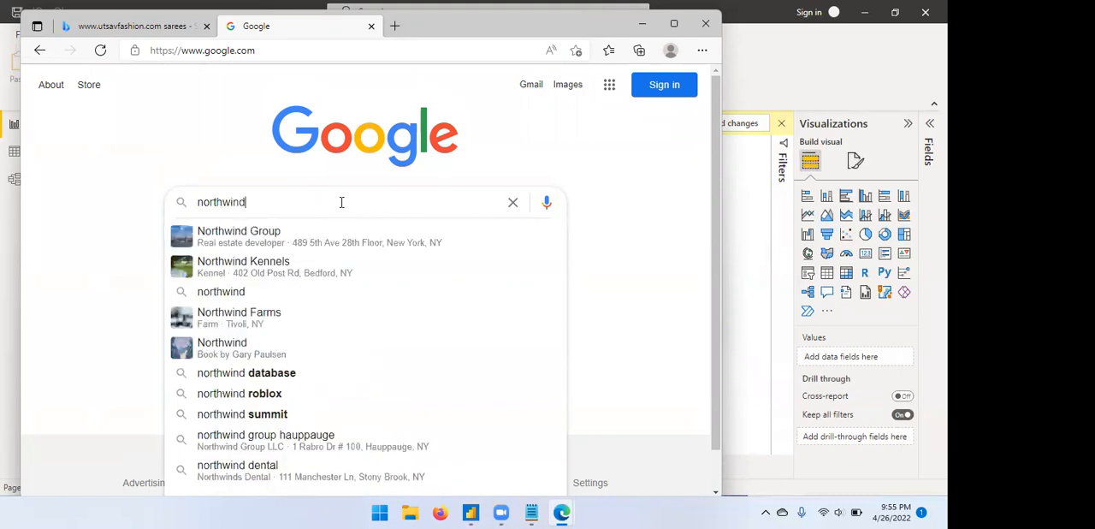
pyautogui.write('data')
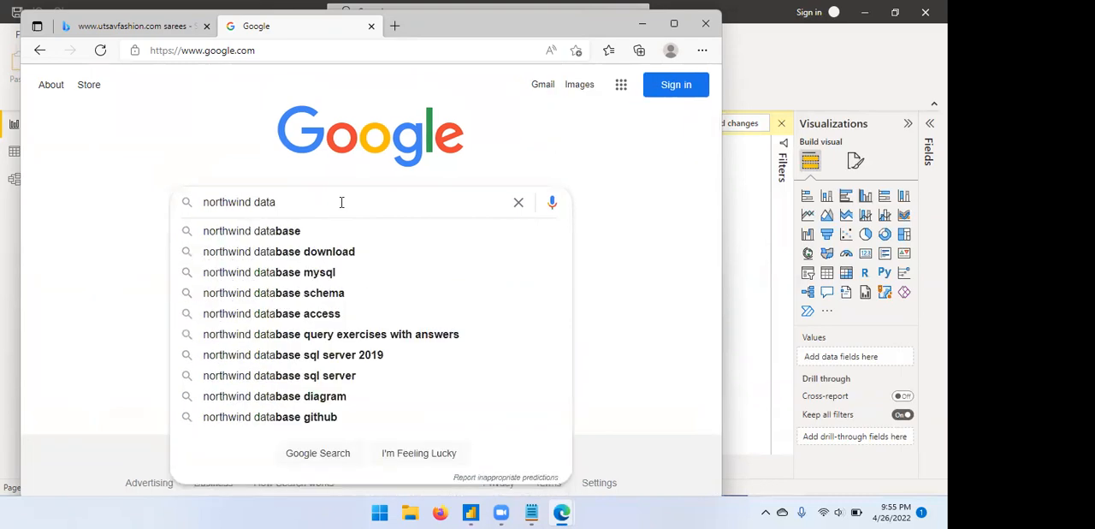
pyautogui.write('base')
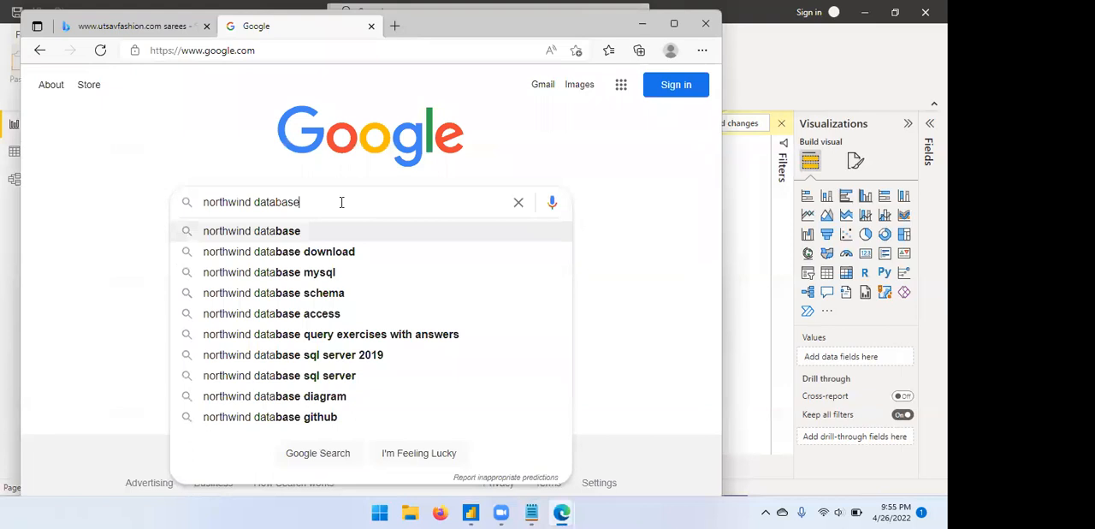
pyautogui.press('Return')
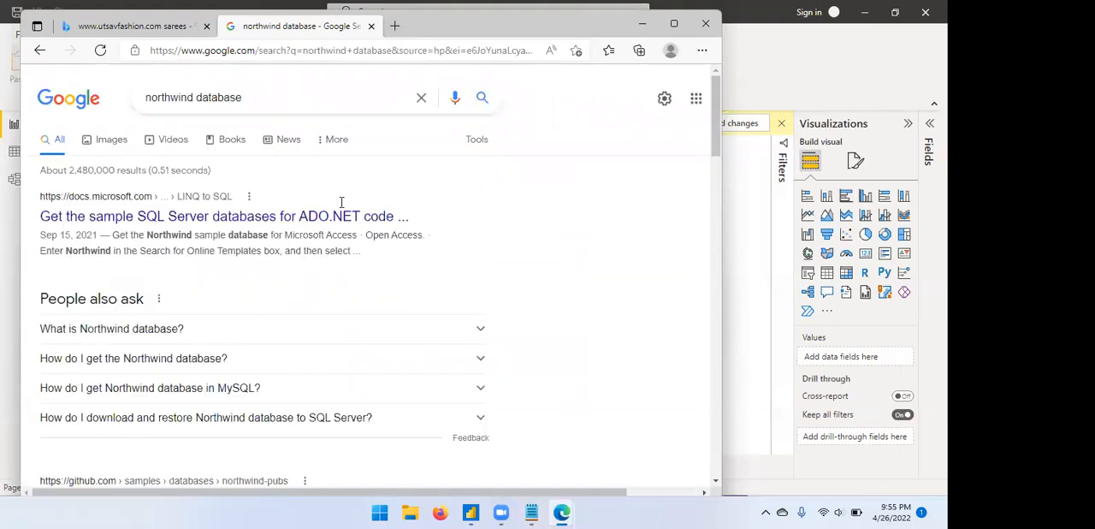
# Refine the search to northwind database o data feed and open the Northwind OData service result.
pyautogui.click(276, 99)
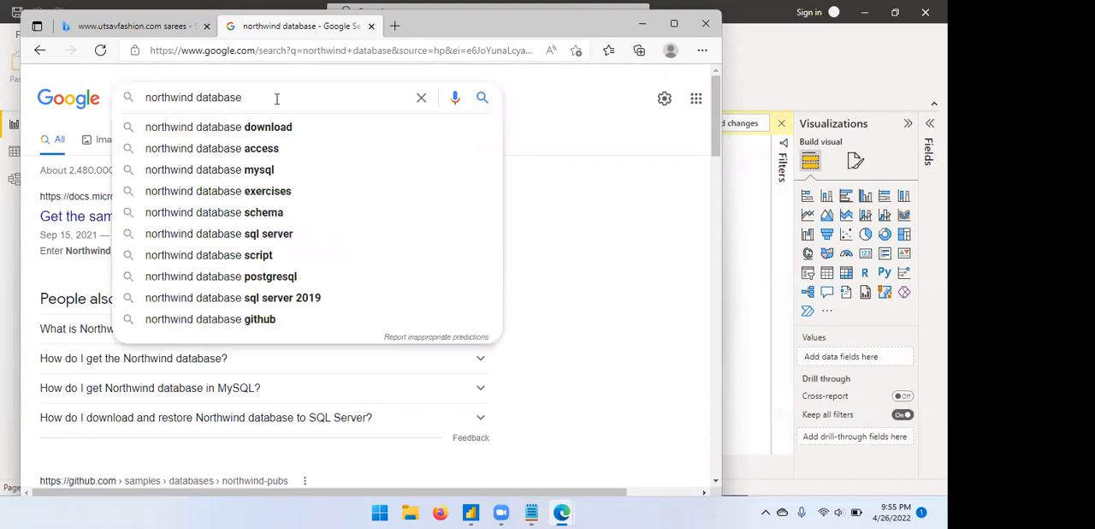
pyautogui.write('o data')
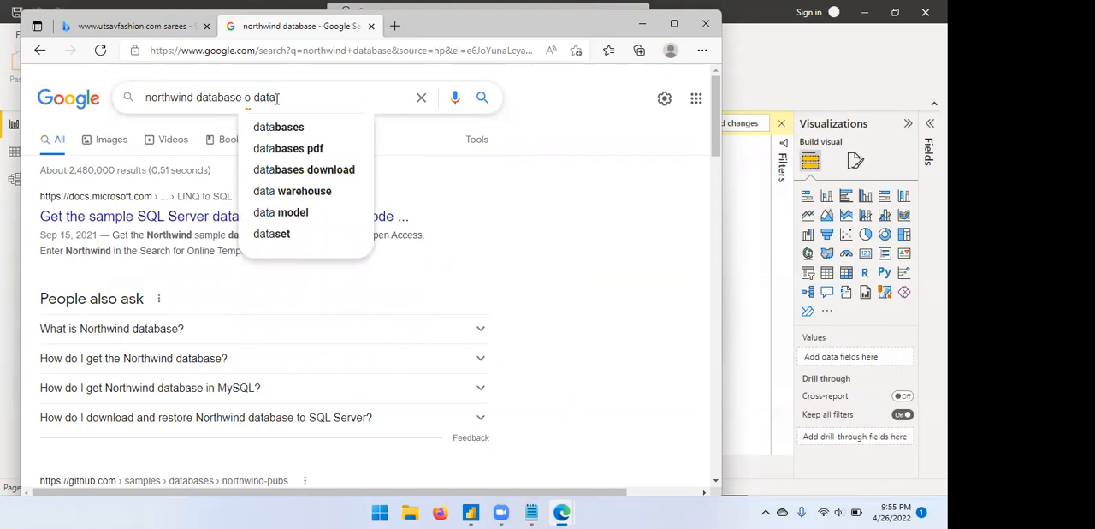
pyautogui.write('feed')
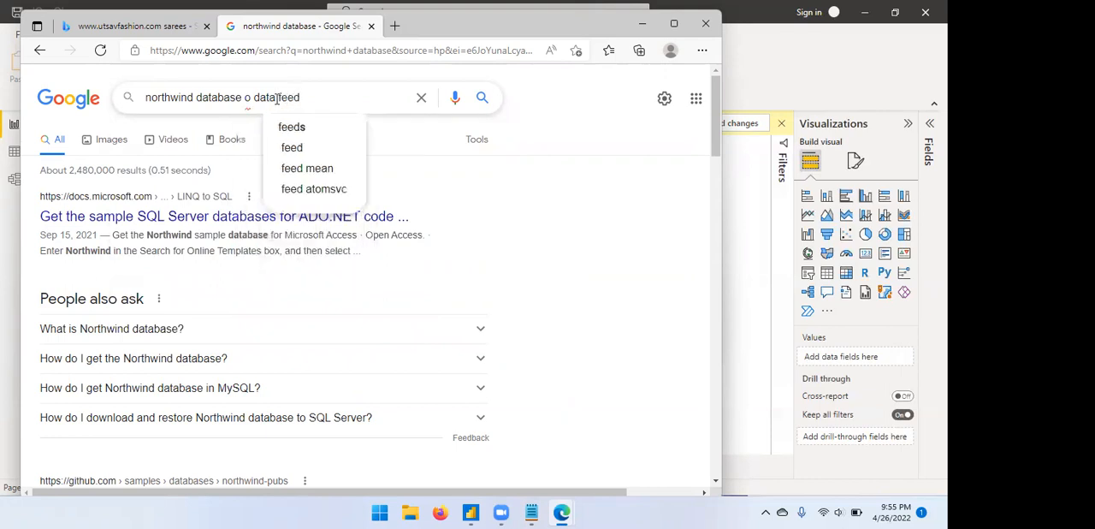
pyautogui.press('Return')
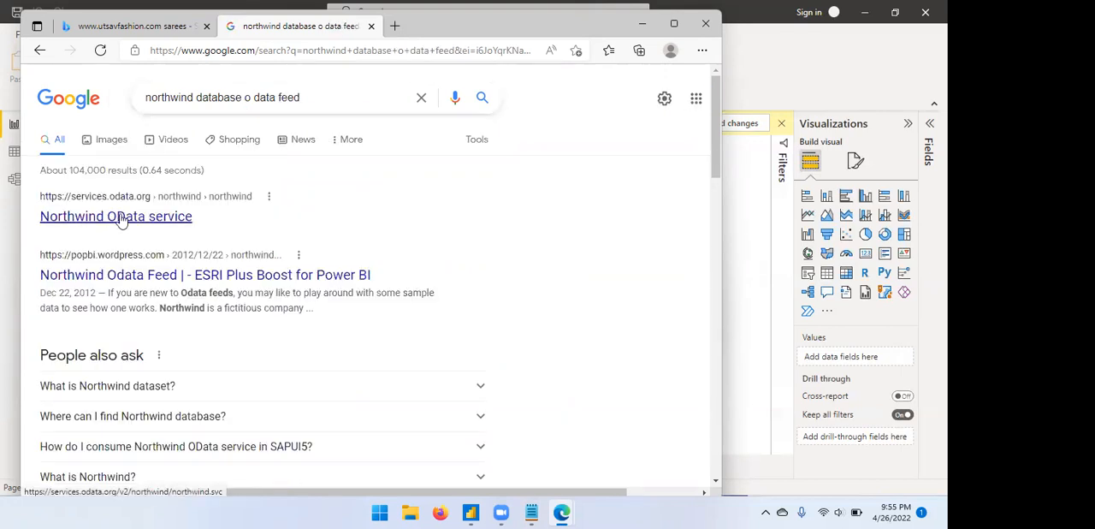
pyautogui.click(122, 216)
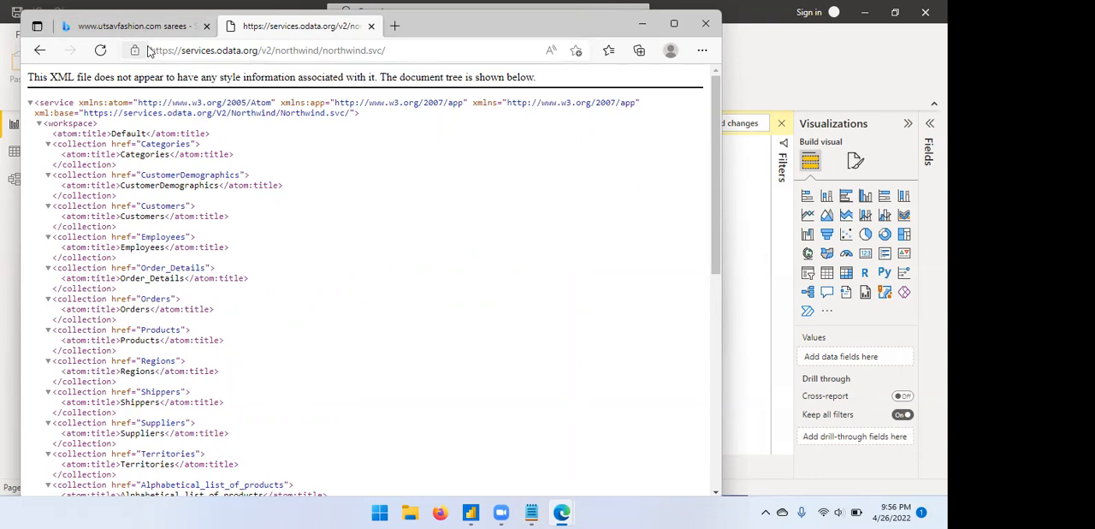
pyautogui.moveTo(151, 50); pyautogui.dragTo(265, 44)
pyautogui.hotkey('ctrl', 'c')
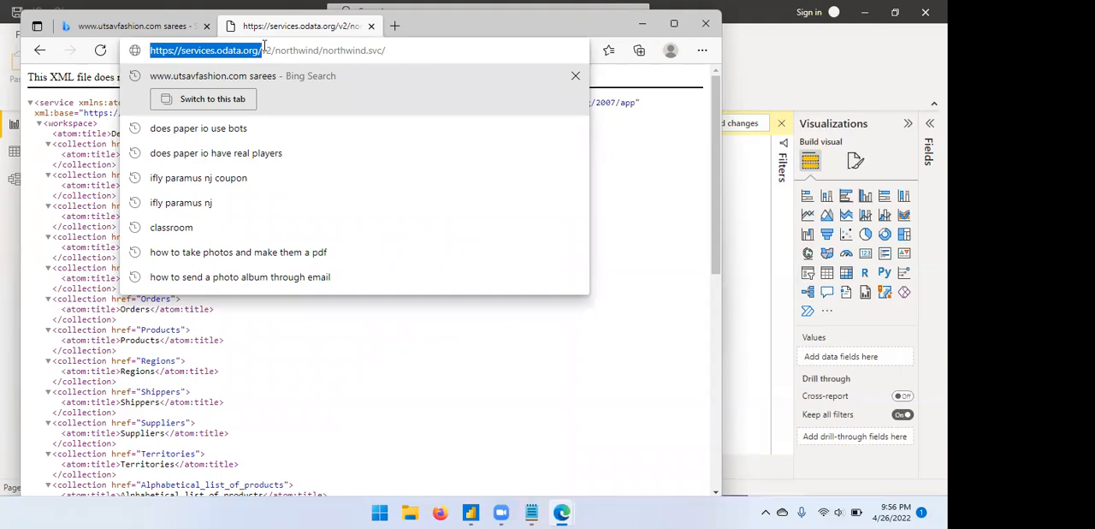
pyautogui.click(561, 511)
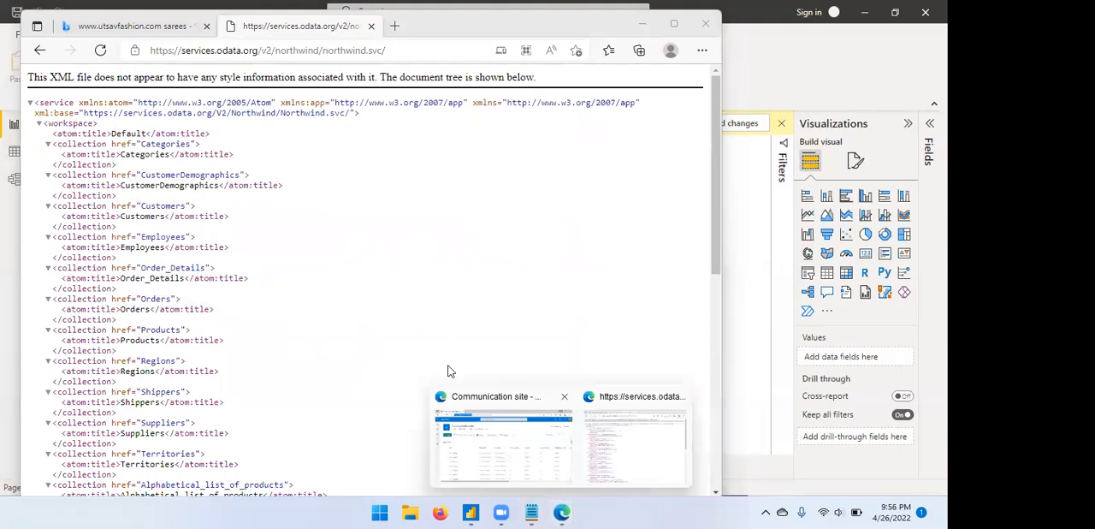
pyautogui.click(471, 512)
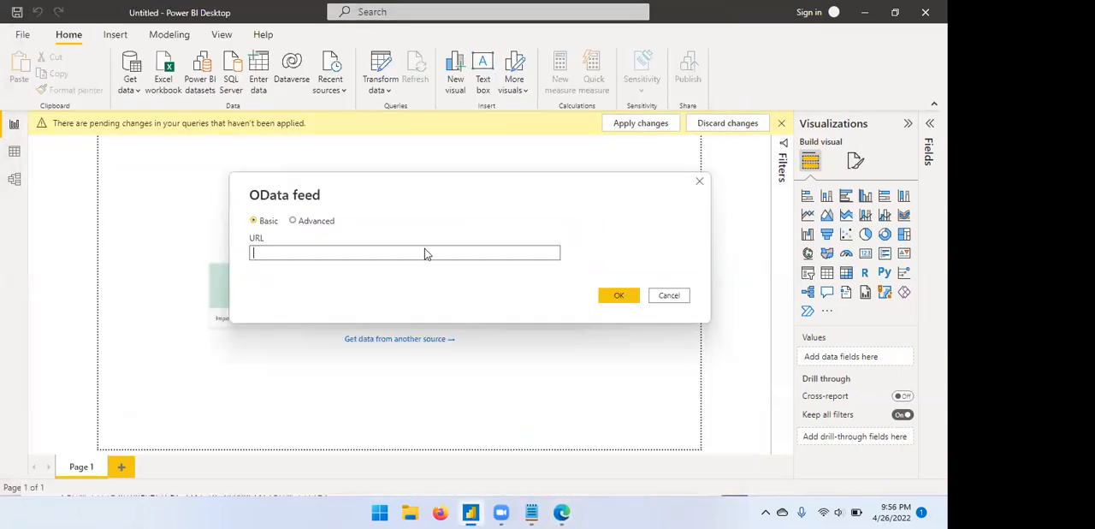
pyautogui.hotkey('ctrl', 'v')
pyautogui.click(619, 296)
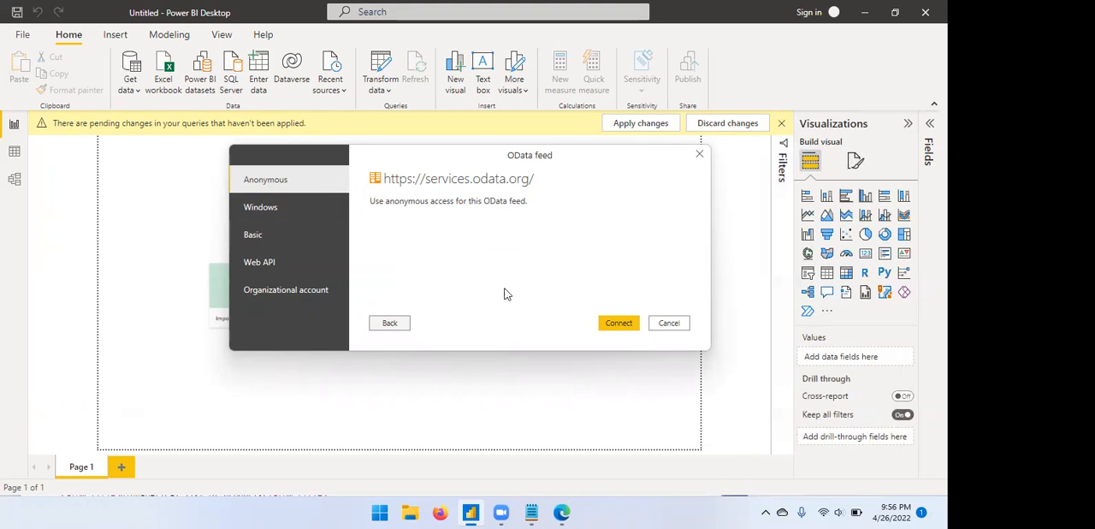
pyautogui.press('Return')
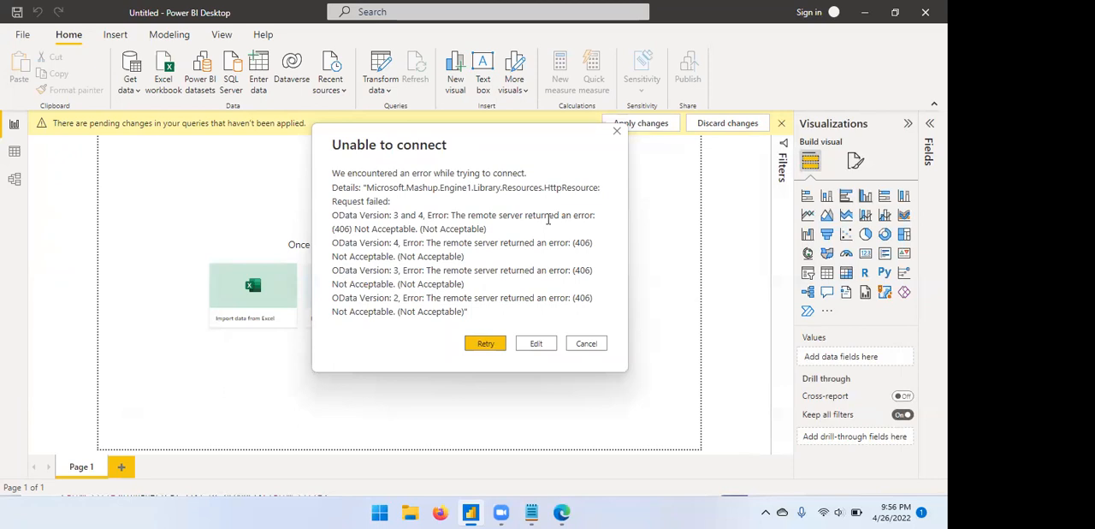
pyautogui.click(618, 134)
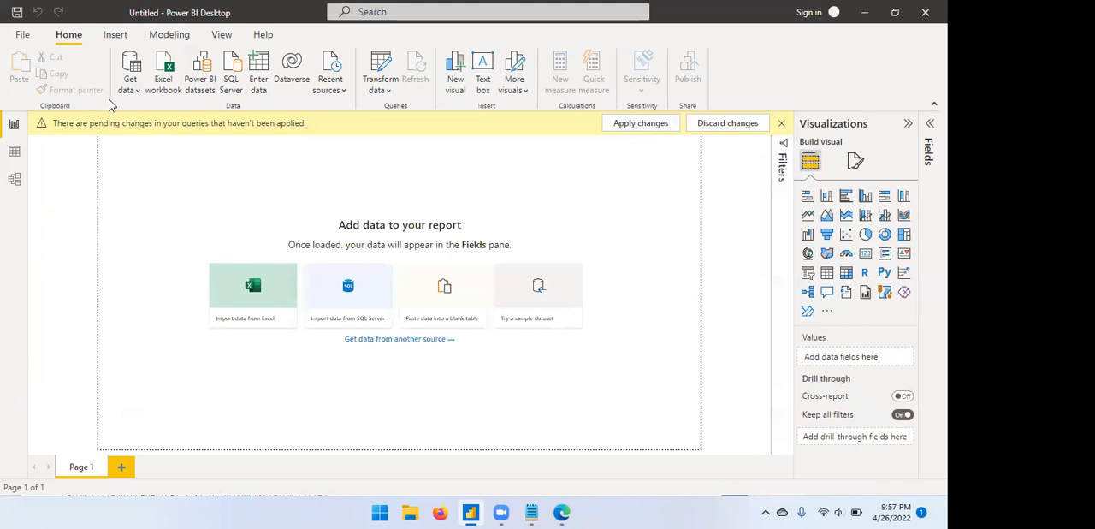
# Retry the OData feed connection with the same copied address, and dismiss the resulting dialog.
pyautogui.click(133, 86)
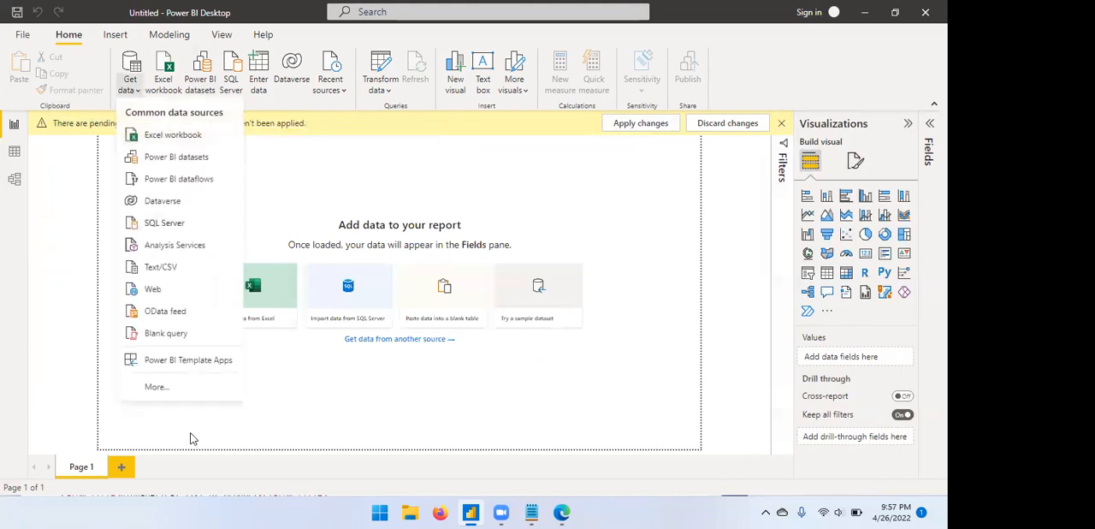
pyautogui.click(171, 320)
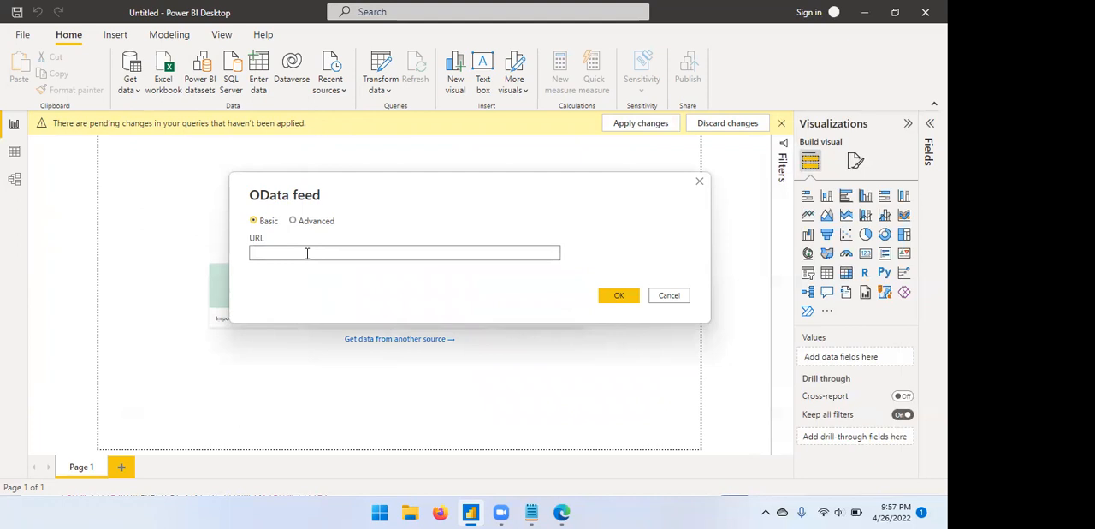
pyautogui.hotkey('ctrl', 'v')
pyautogui.click(611, 295)
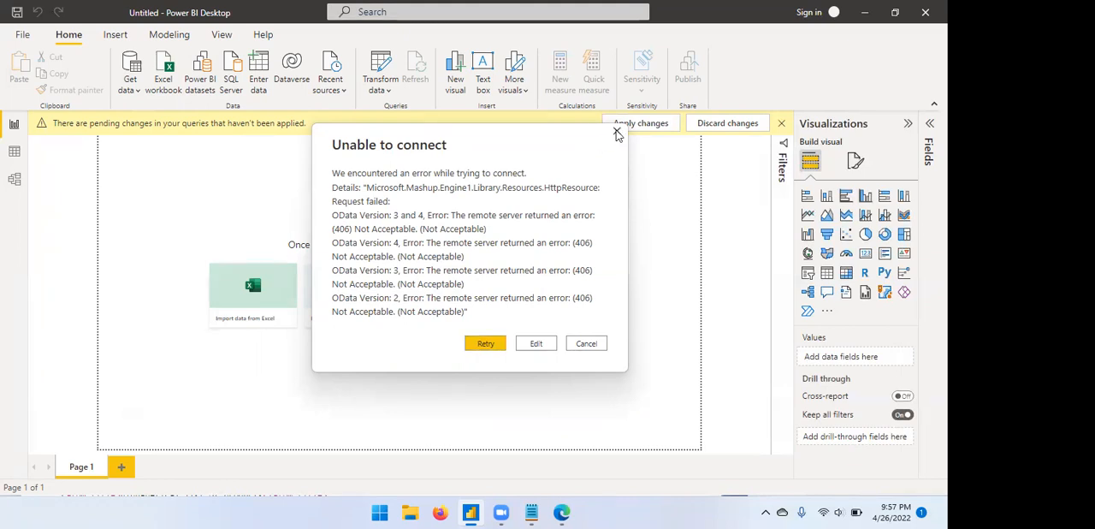
pyautogui.click(617, 132)
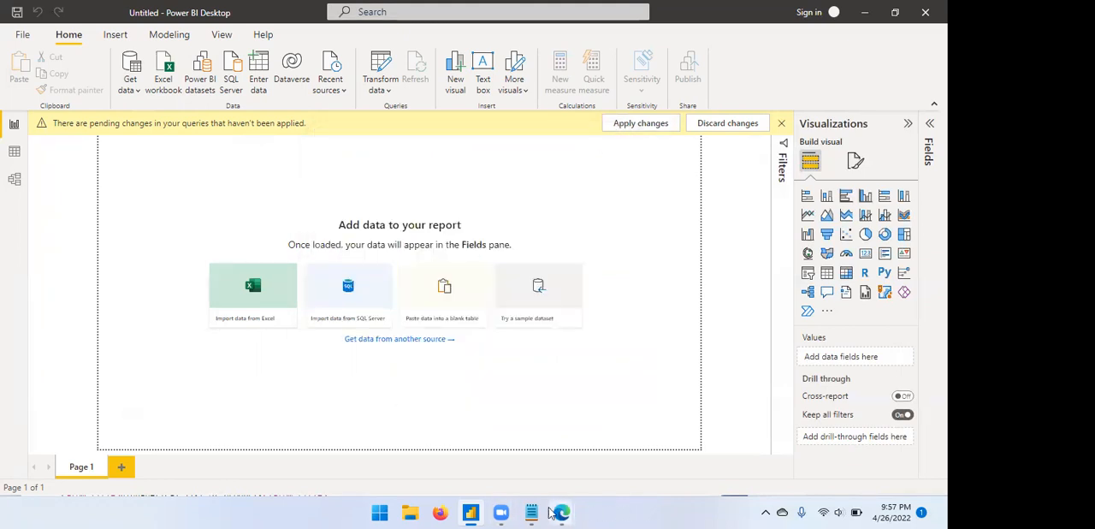
pyautogui.moveTo(563, 513)
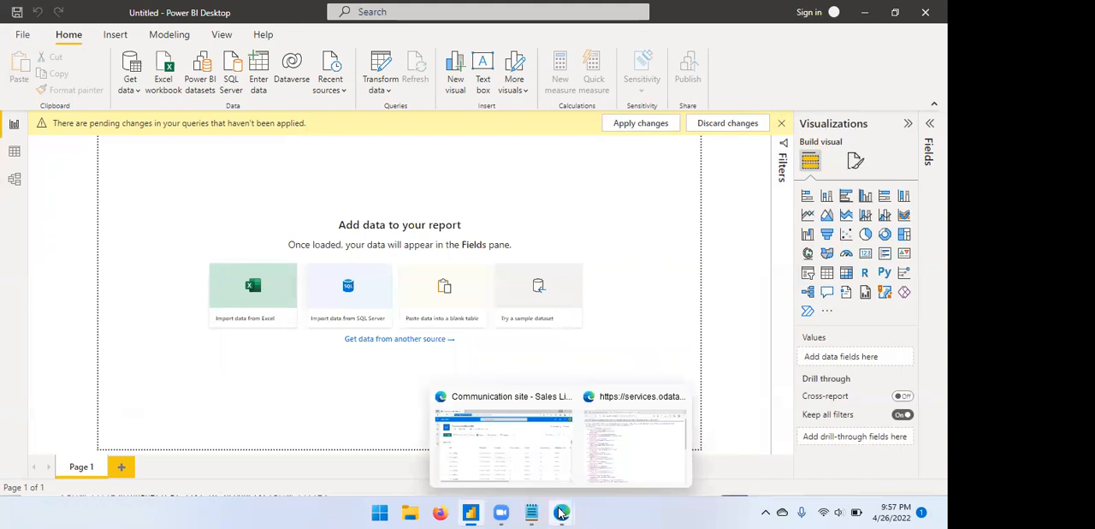
pyautogui.click(597, 416)
pyautogui.click(308, 168)
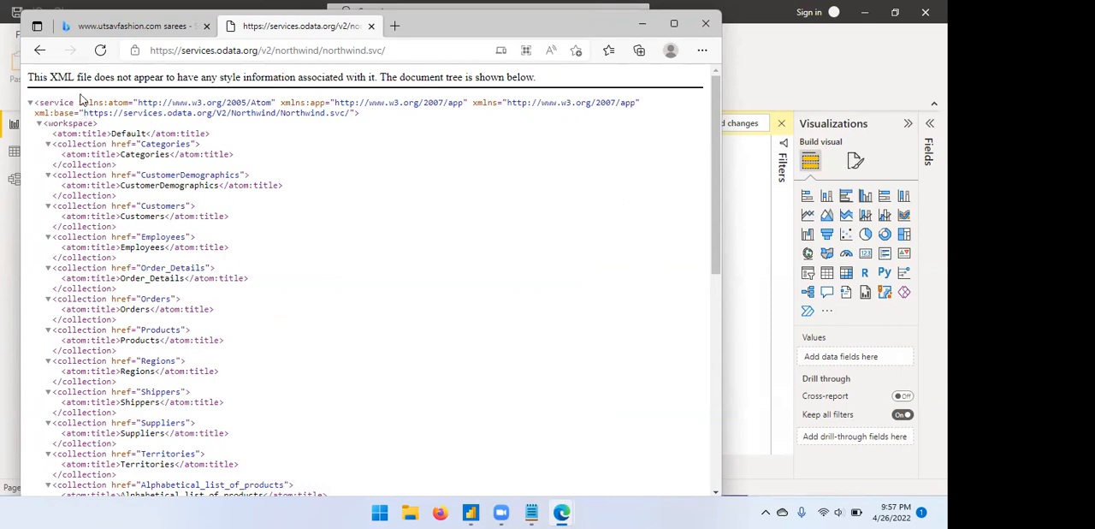
pyautogui.moveTo(80, 102); pyautogui.dragTo(104, 103)
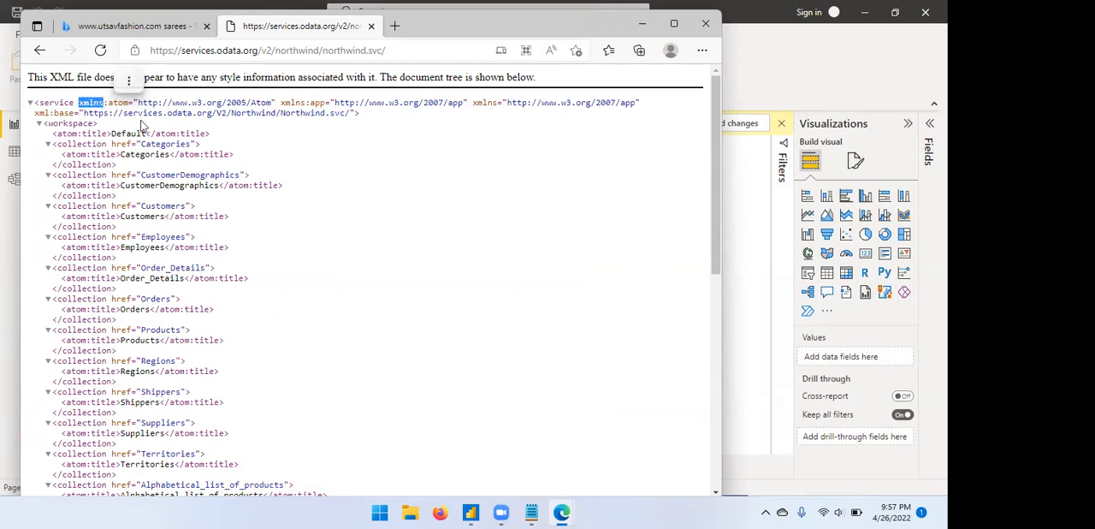
pyautogui.click(85, 110)
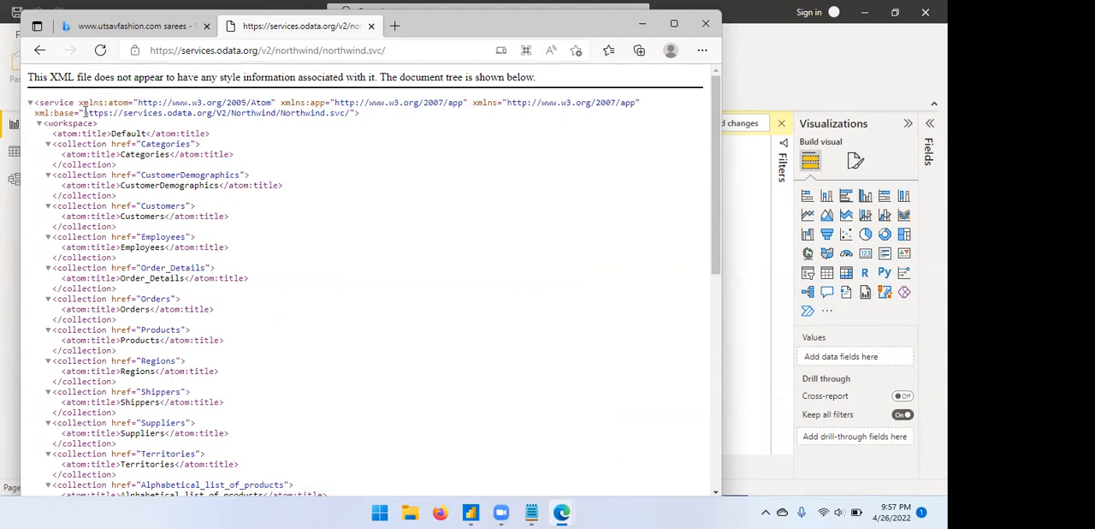
pyautogui.moveTo(85, 110); pyautogui.dragTo(351, 111)
pyautogui.hotkey('ctrl', 'c')
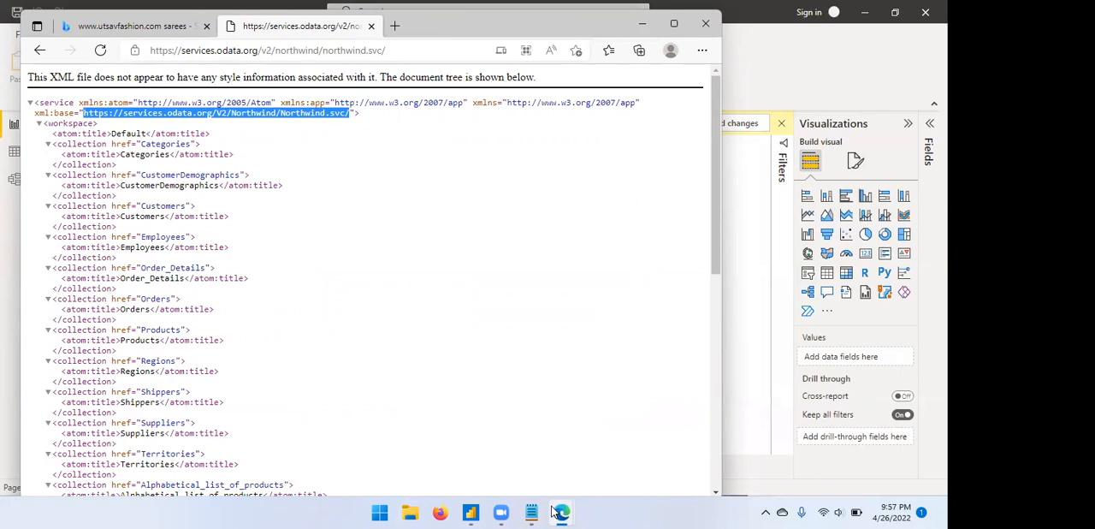
pyautogui.click(471, 512)
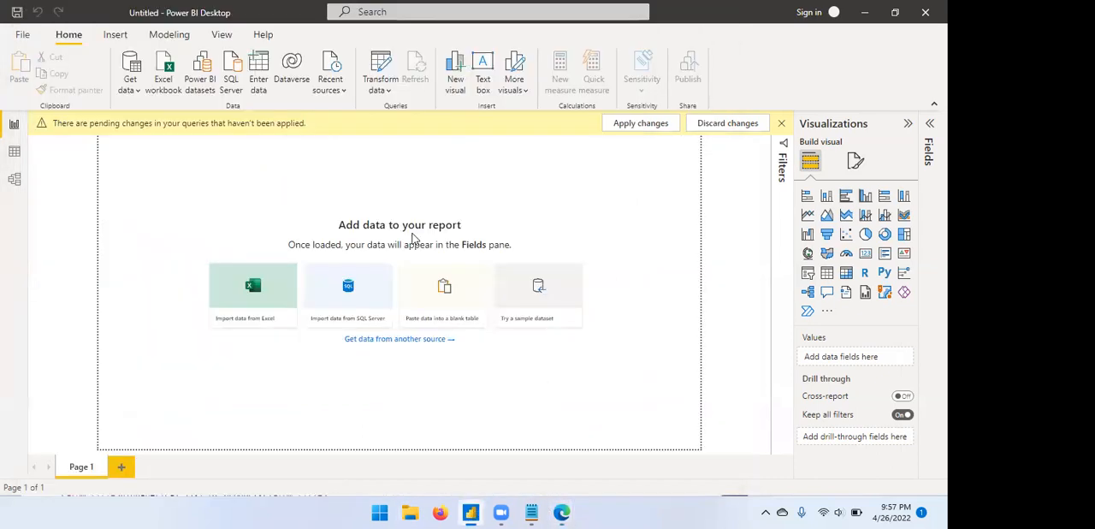
pyautogui.click(140, 90)
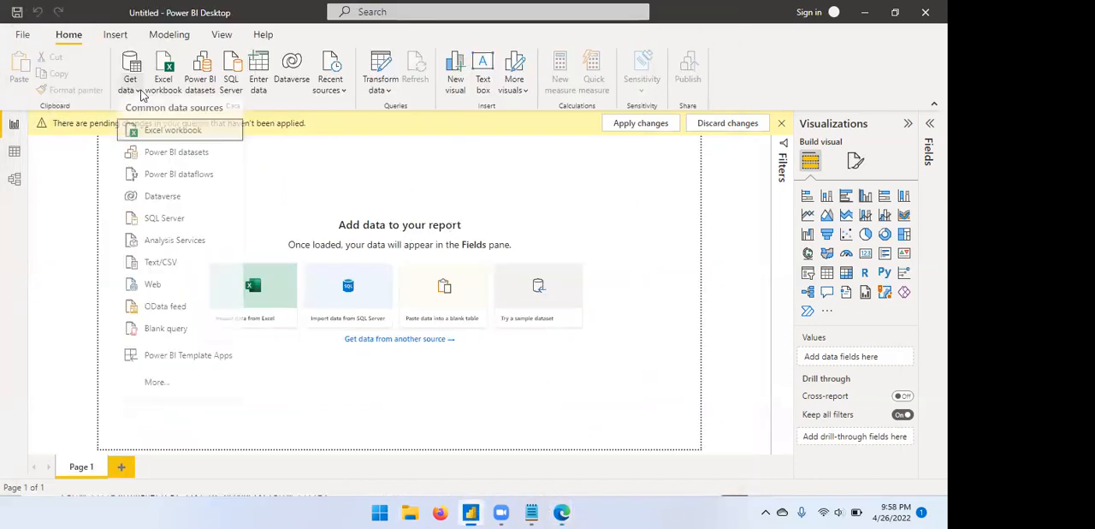
pyautogui.click(180, 294)
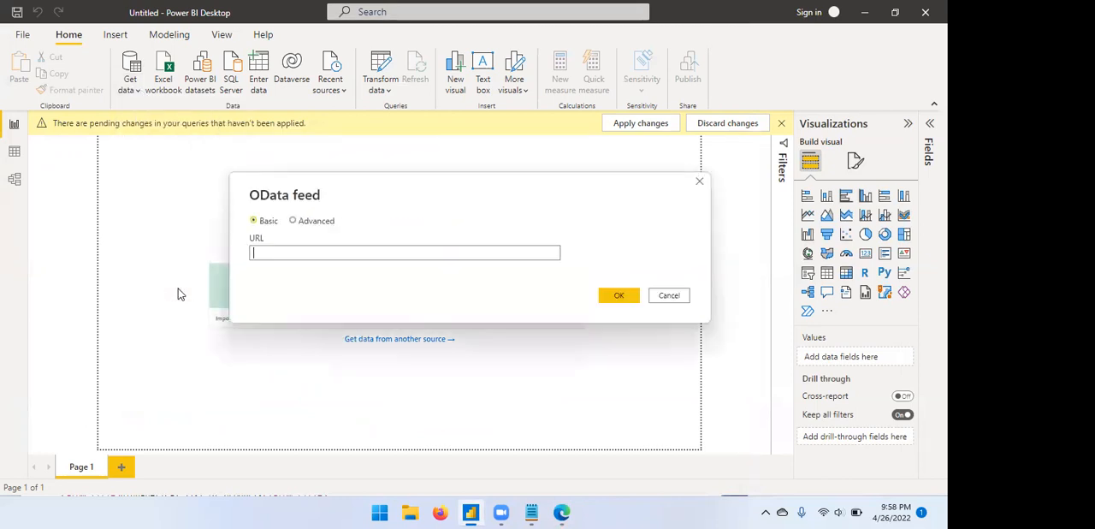
pyautogui.hotkey('ctrl', 'v')
pyautogui.click(609, 294)
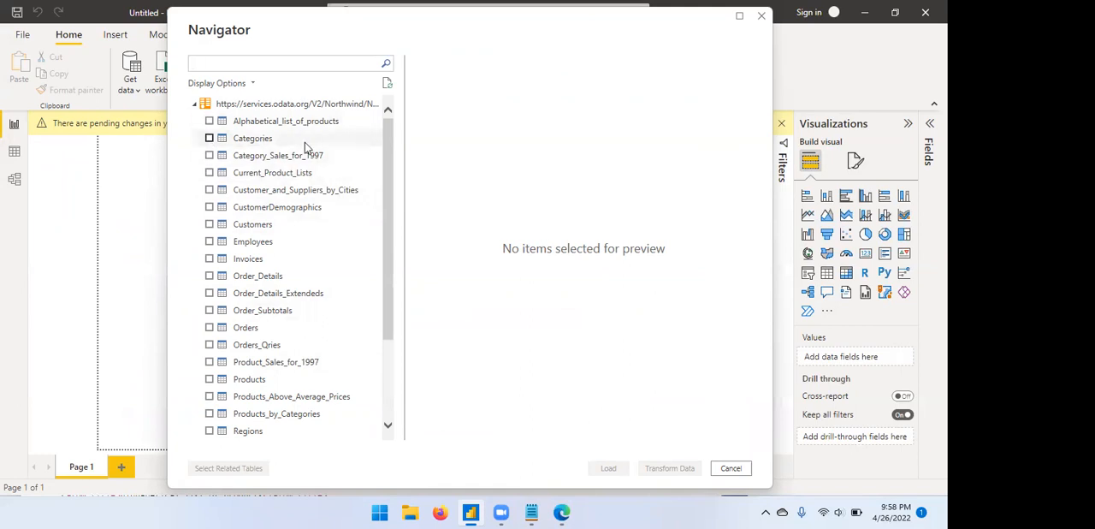
# Bring the Category_Sales_for_1997 table into Power Query Editor for transformation, and close the editor without applying the changes.
pyautogui.click(209, 157)
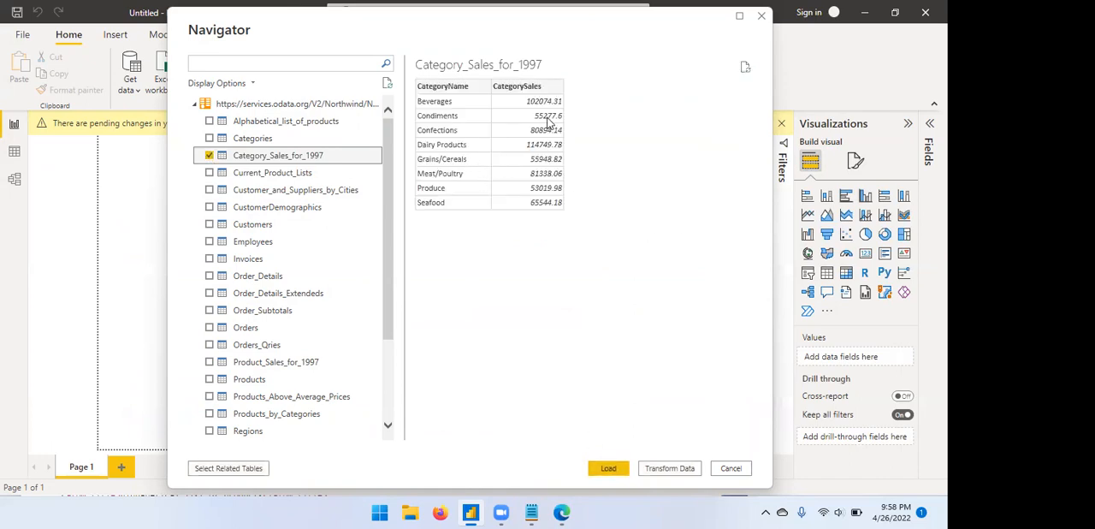
pyautogui.click(667, 469)
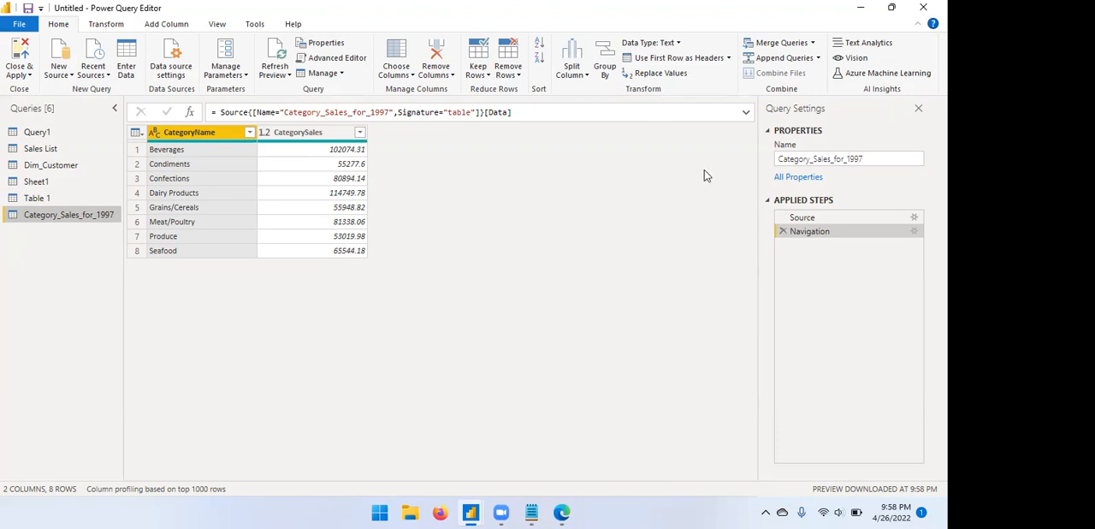
pyautogui.click(923, 7)
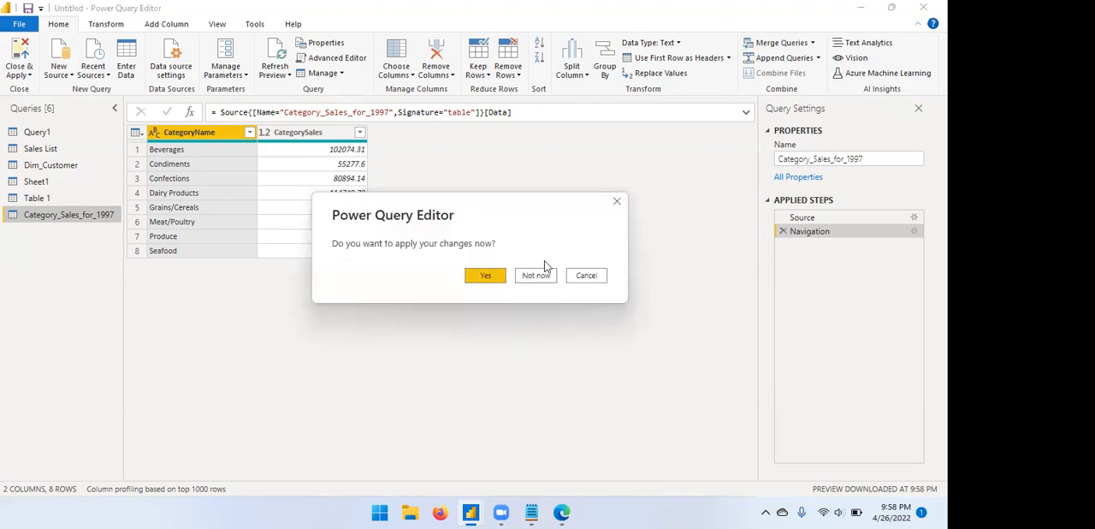
pyautogui.click(534, 276)
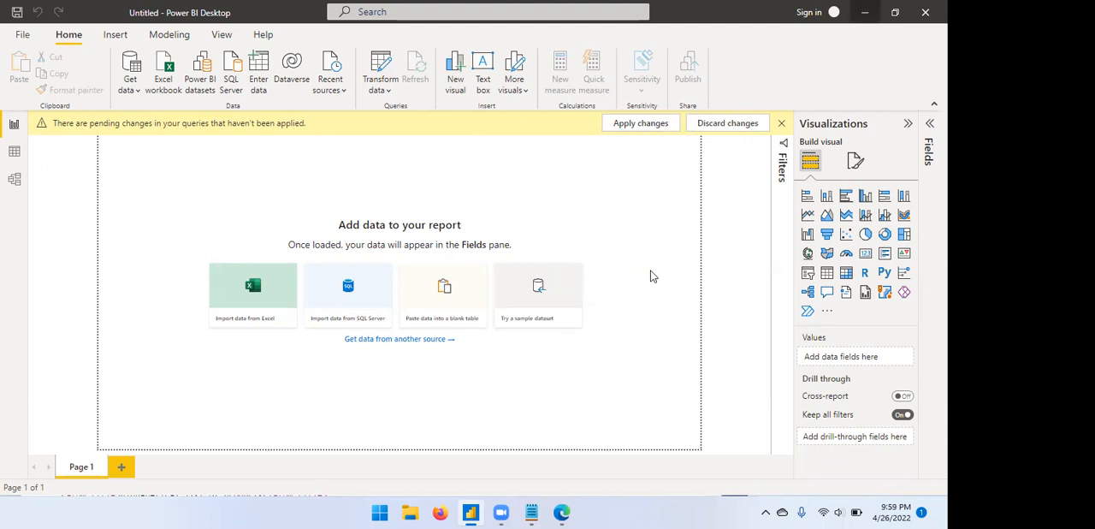
# Switch to the SharePoint Sales List window in Edge, open the local OneDrive folder and go to the Excel Dataset folder.
pyautogui.moveTo(560, 512)
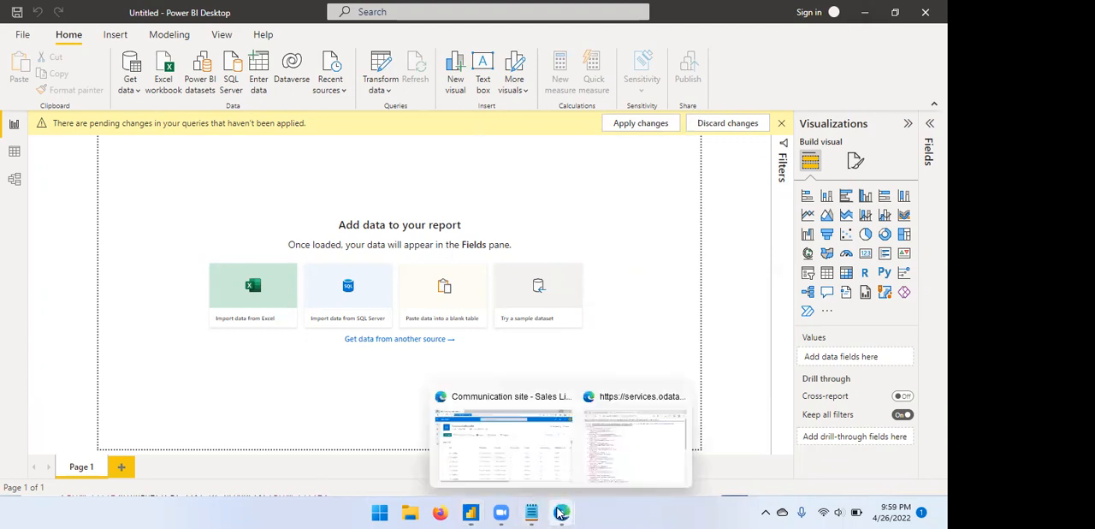
pyautogui.click(499, 451)
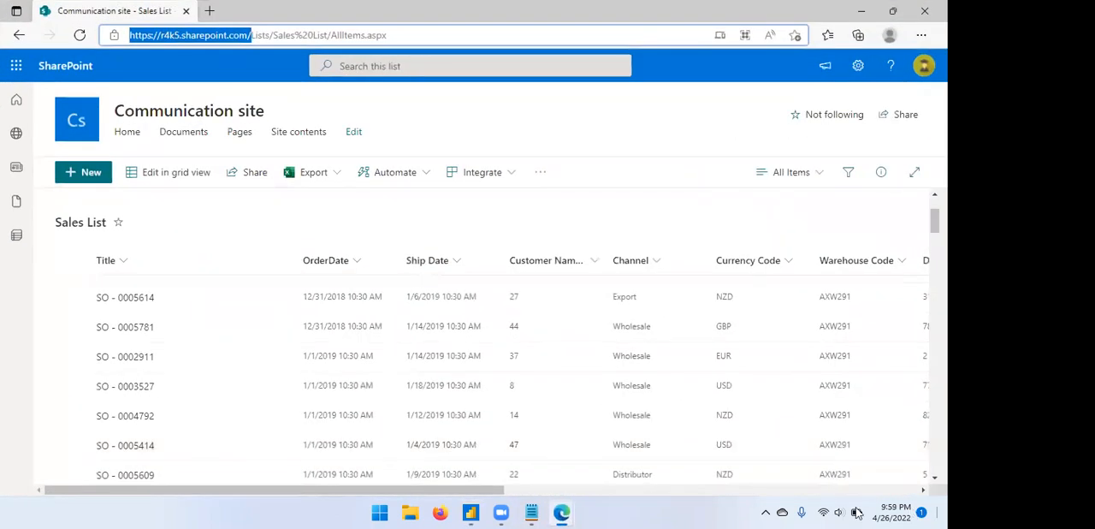
pyautogui.click(782, 511)
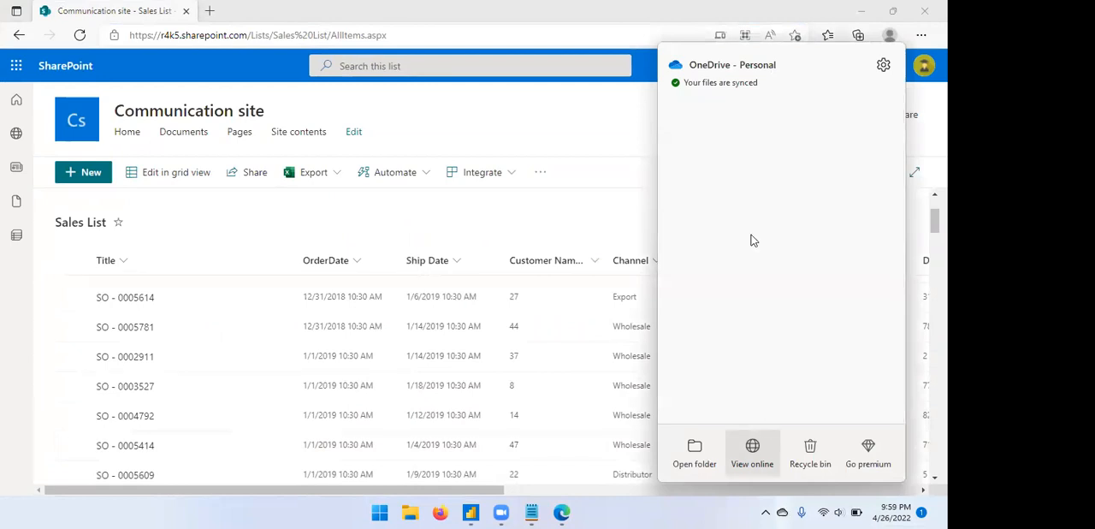
pyautogui.click(697, 448)
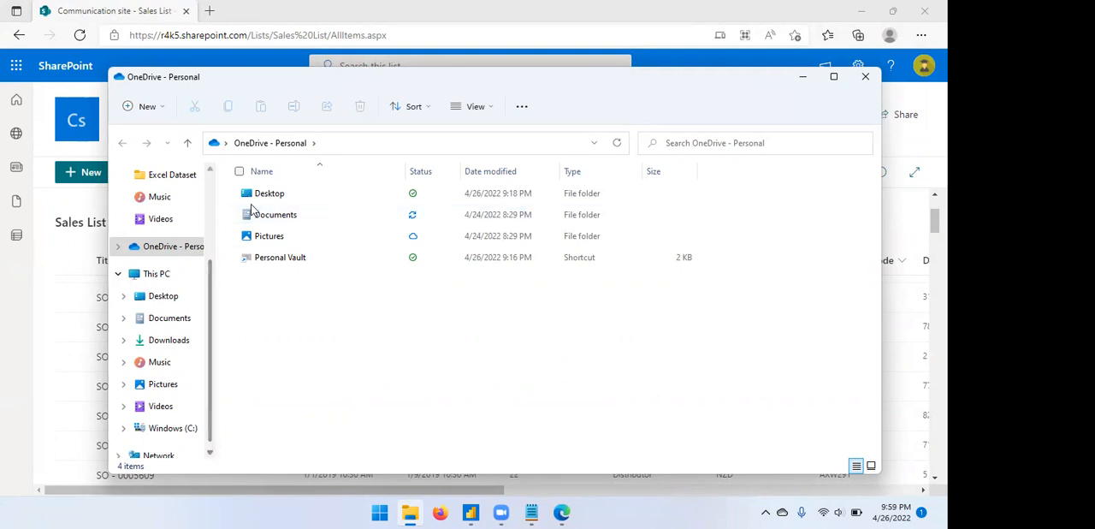
pyautogui.click(180, 181)
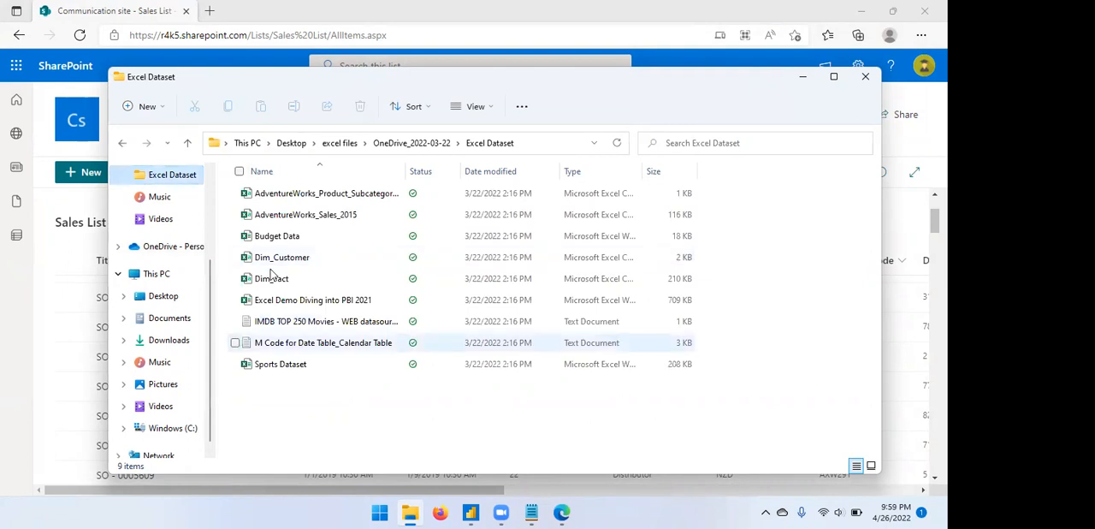
# Open the Sports Dataset workbook in Excel, dismiss the Microsoft 365 sign-up dialog to view the sheet, and close Excel.
pyautogui.click(274, 368)
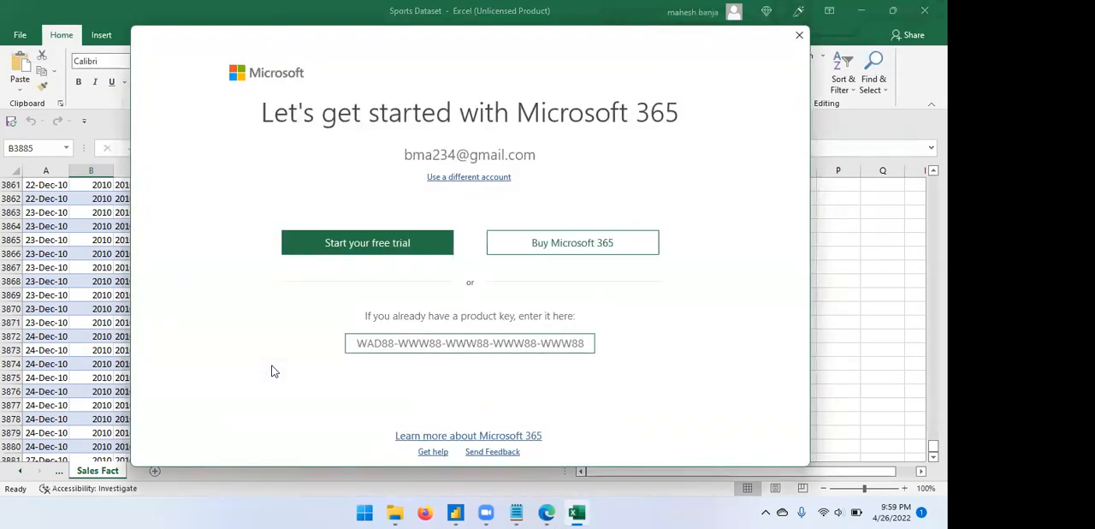
pyautogui.click(800, 36)
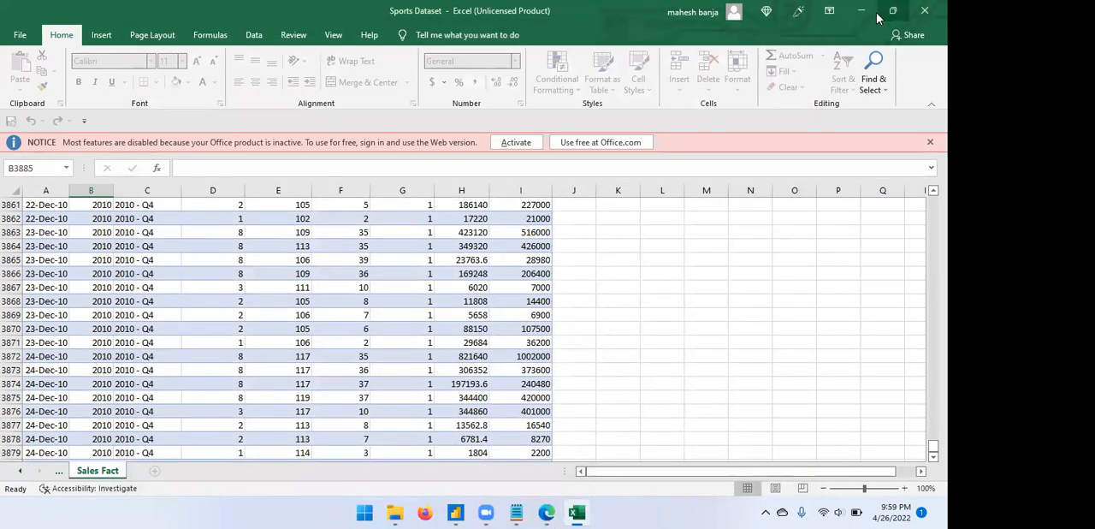
pyautogui.click(924, 10)
pyautogui.click(924, 10)
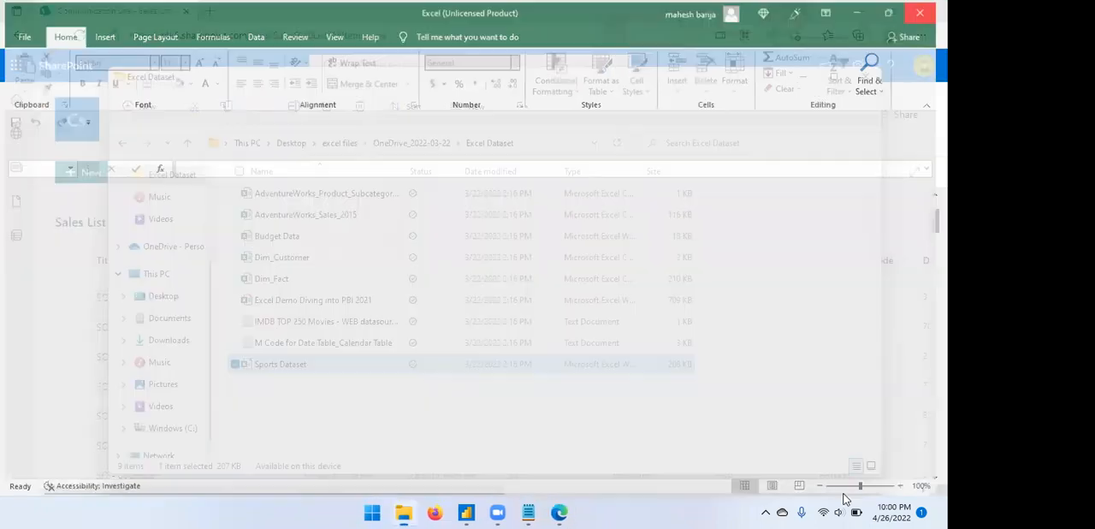
# View OneDrive online from its sync status window, and close the browser window that opens.
pyautogui.click(782, 512)
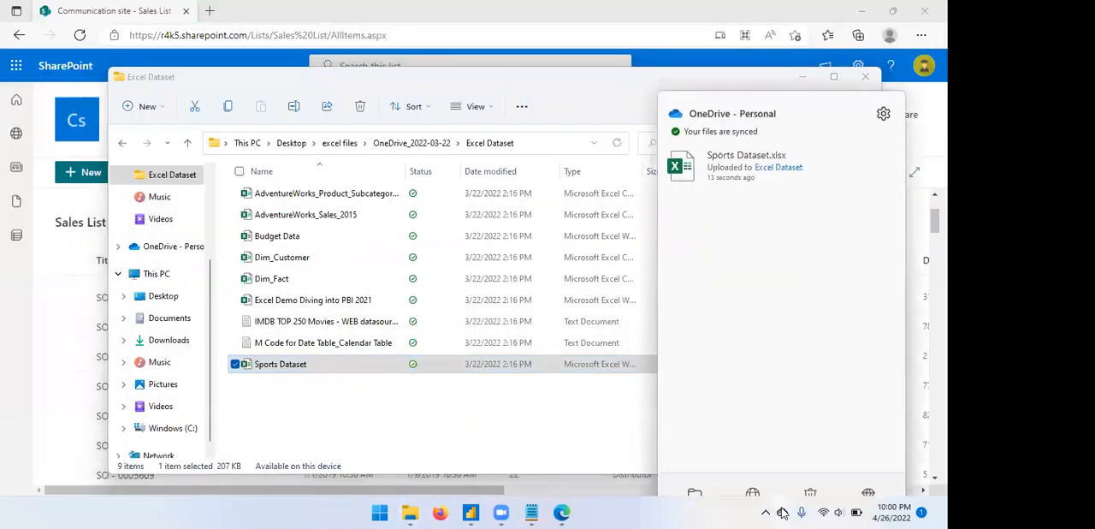
pyautogui.click(750, 462)
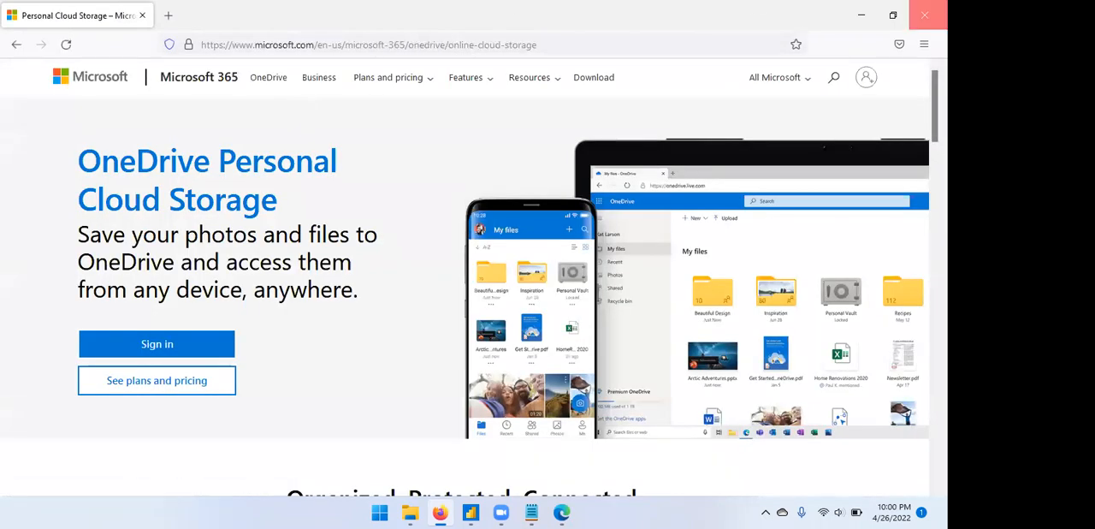
pyautogui.click(925, 15)
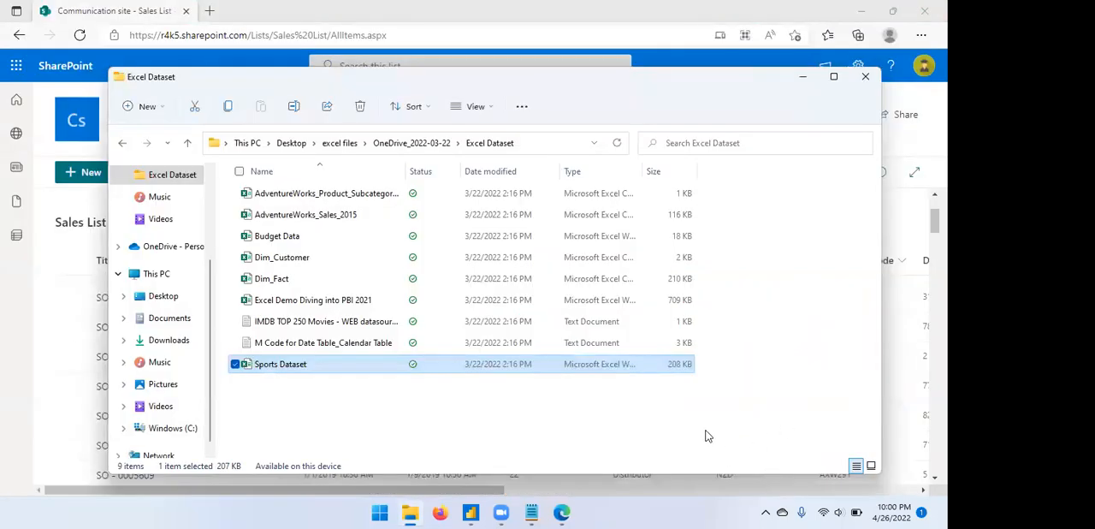